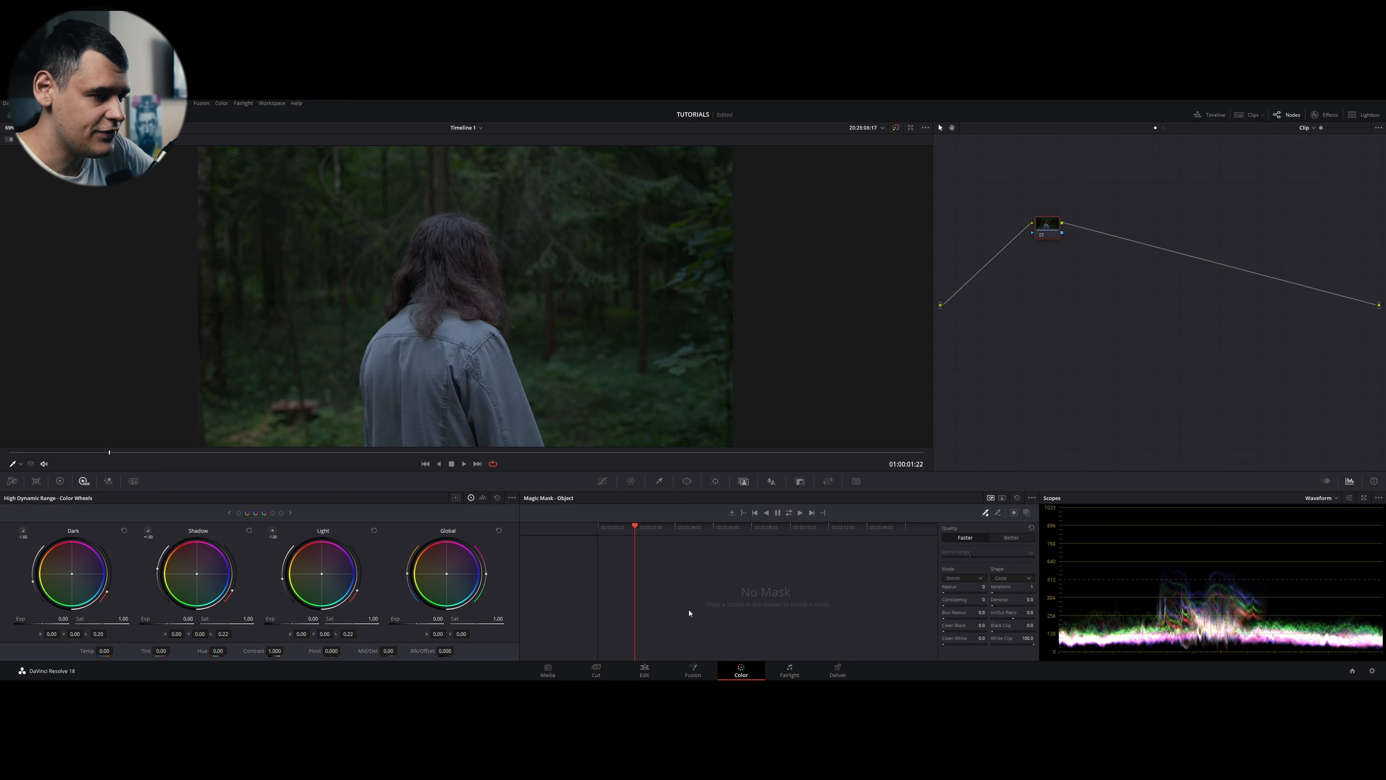
Compare Magic Mask's Object and Person modes, and review the selectable body and clothing features of Person mode
{"action": "left_click", "coordinate": [1001, 498]}
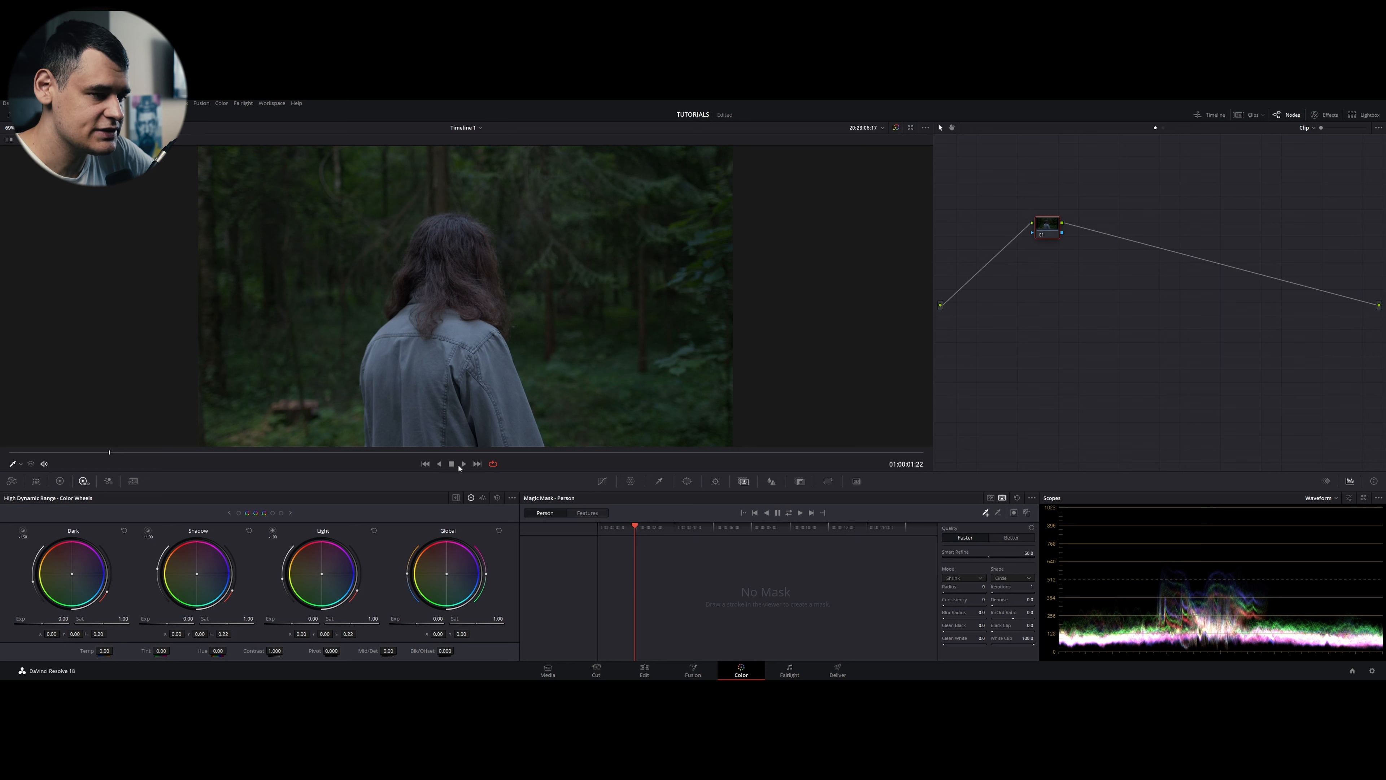
{"action": "left_click", "coordinate": [588, 513]}
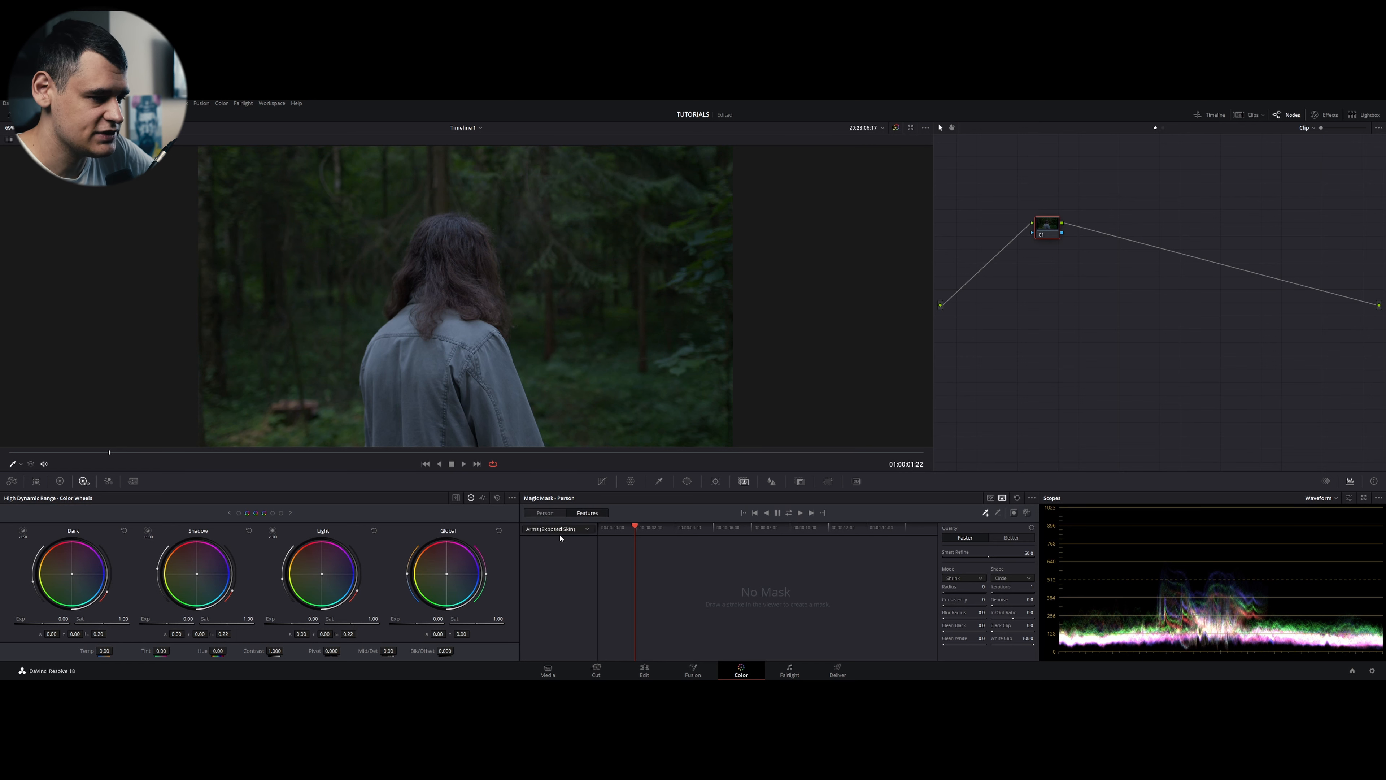
{"action": "left_click", "coordinate": [557, 530]}
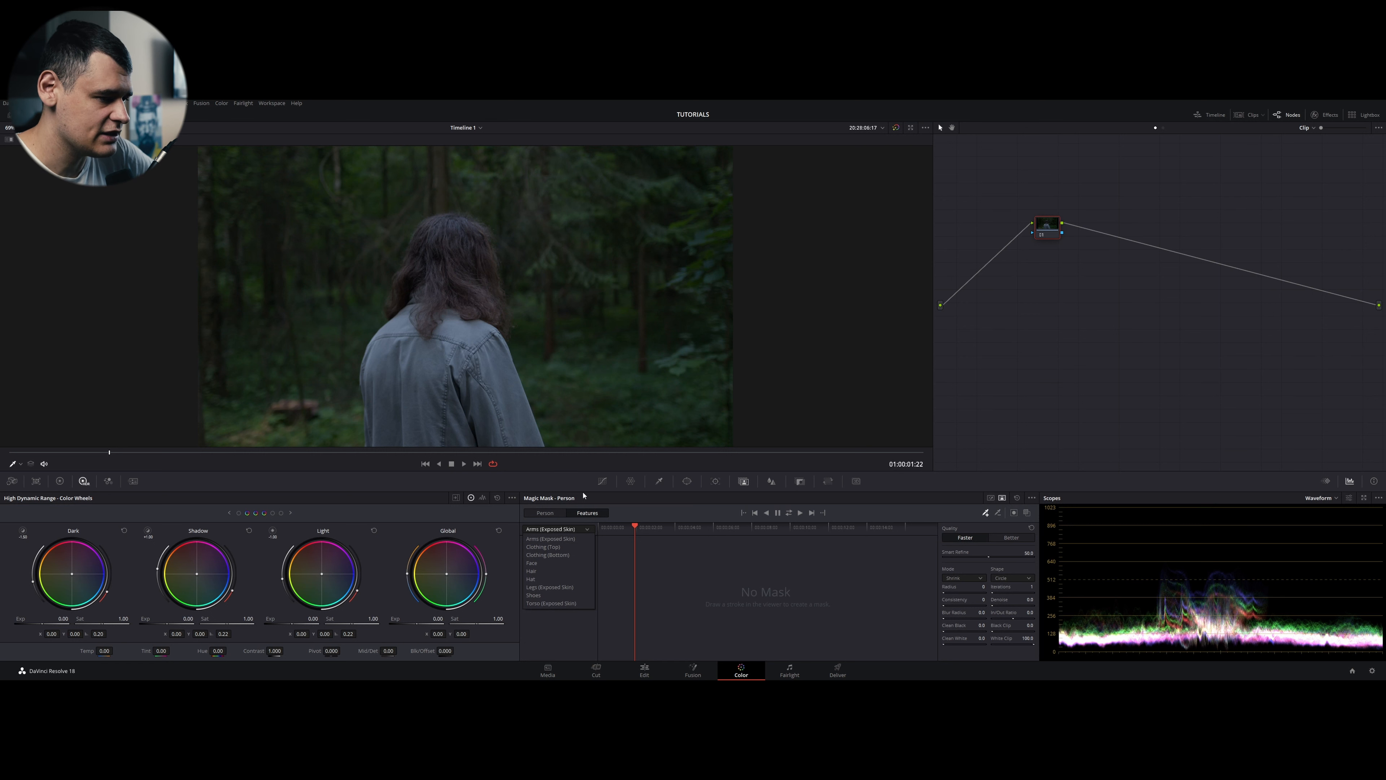
{"action": "left_click", "coordinate": [551, 513]}
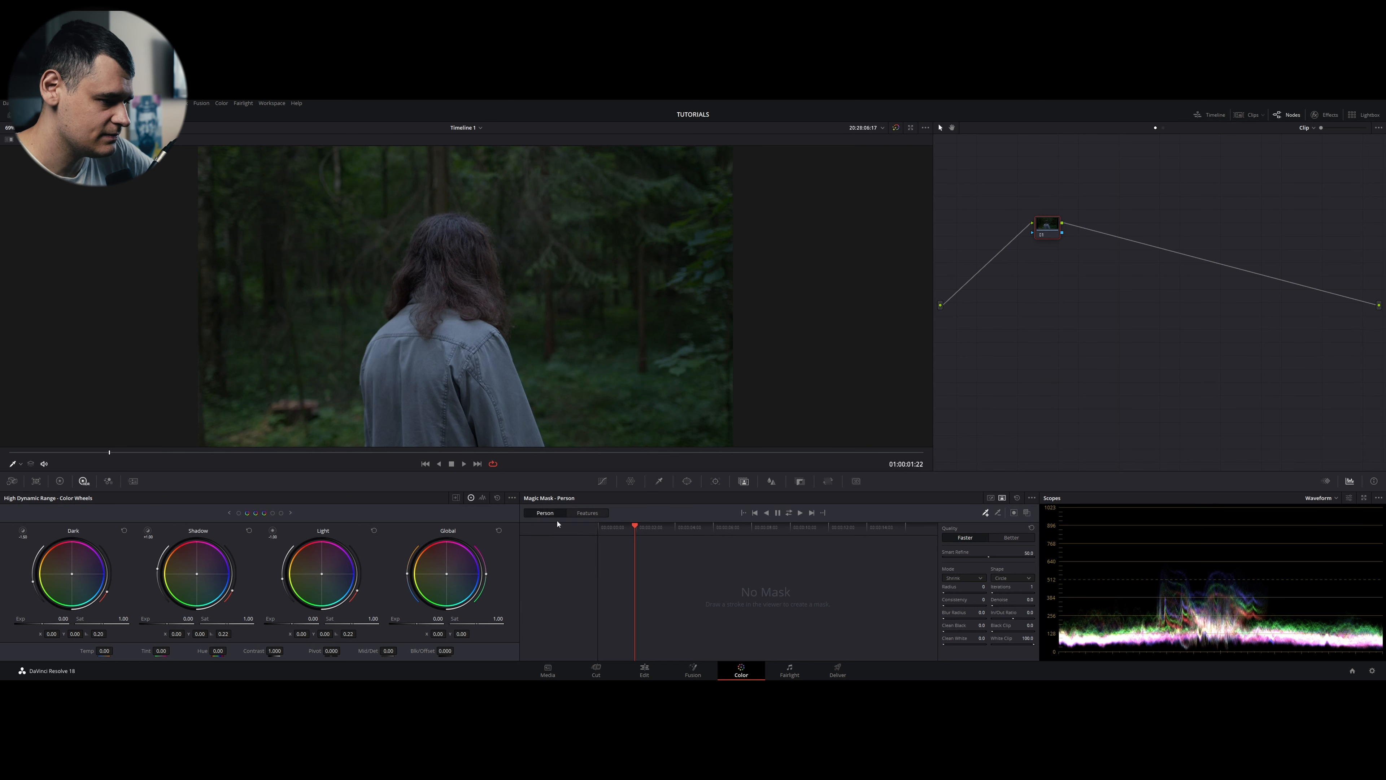
{"action": "left_click", "coordinate": [989, 499]}
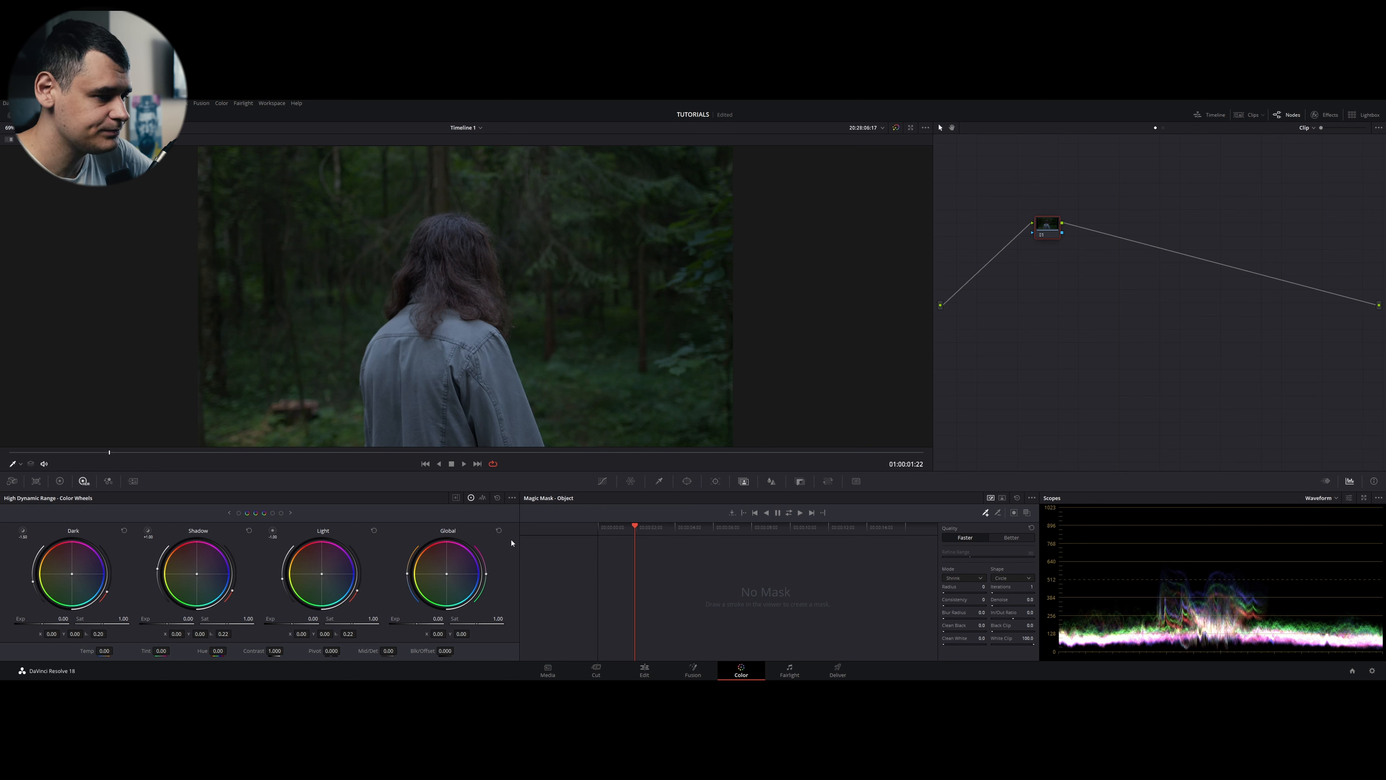
{"action": "left_click", "coordinate": [1002, 498]}
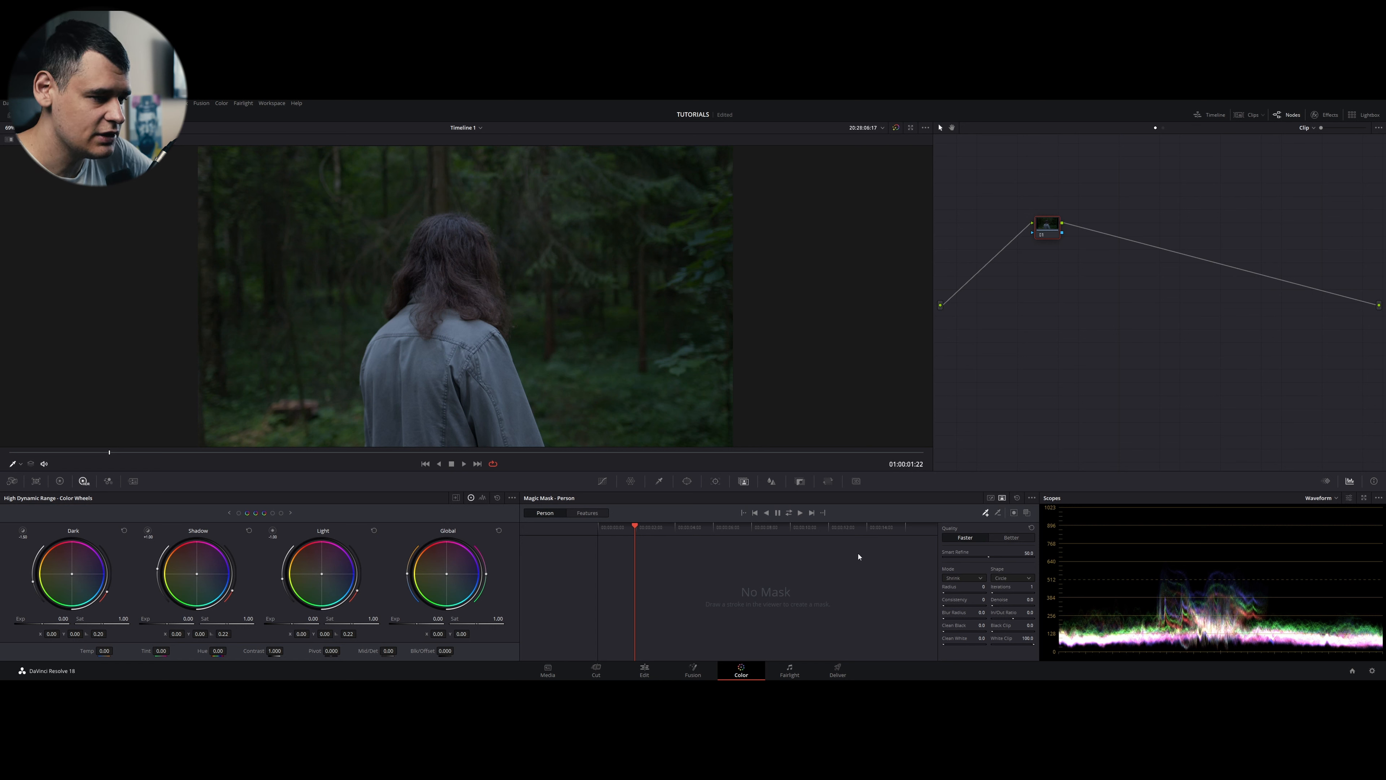
{"action": "left_click", "coordinate": [991, 498]}
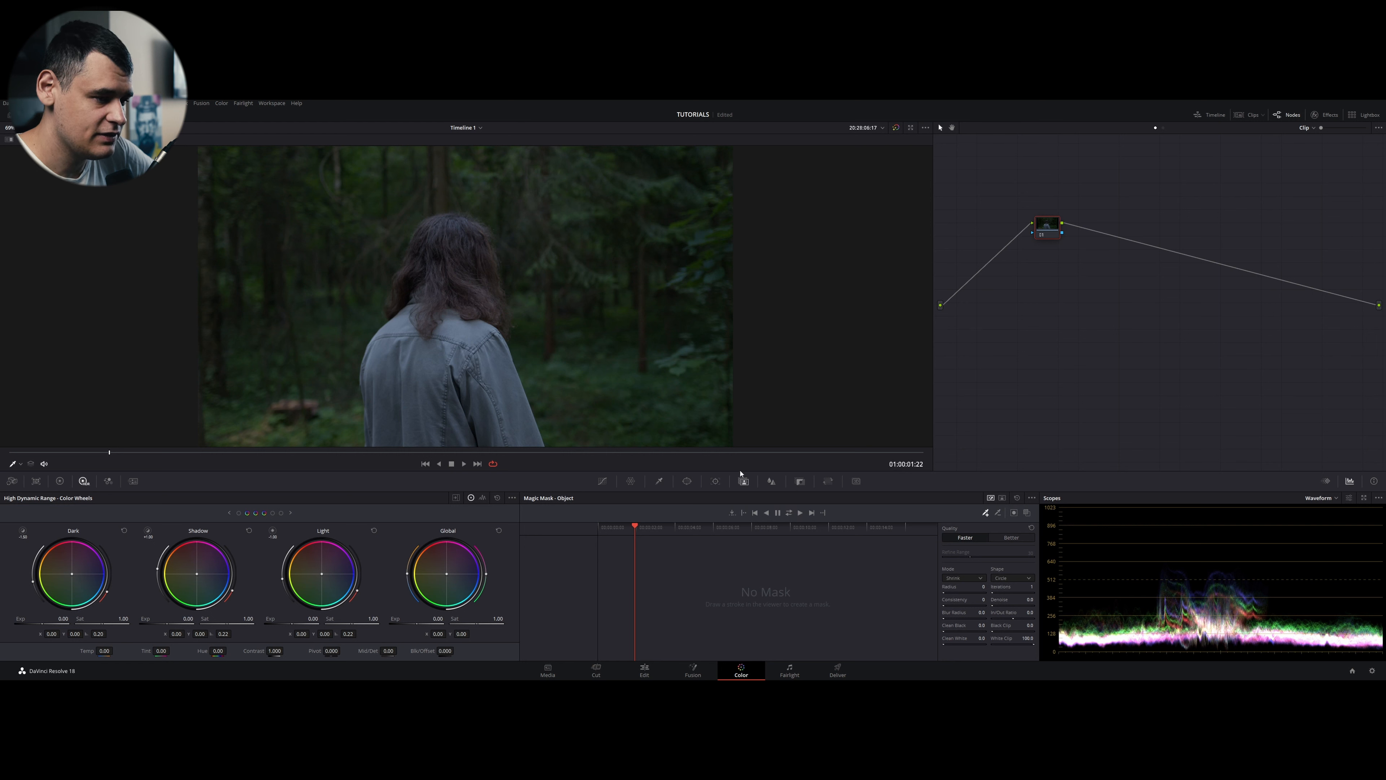
{"action": "left_click", "coordinate": [1002, 498]}
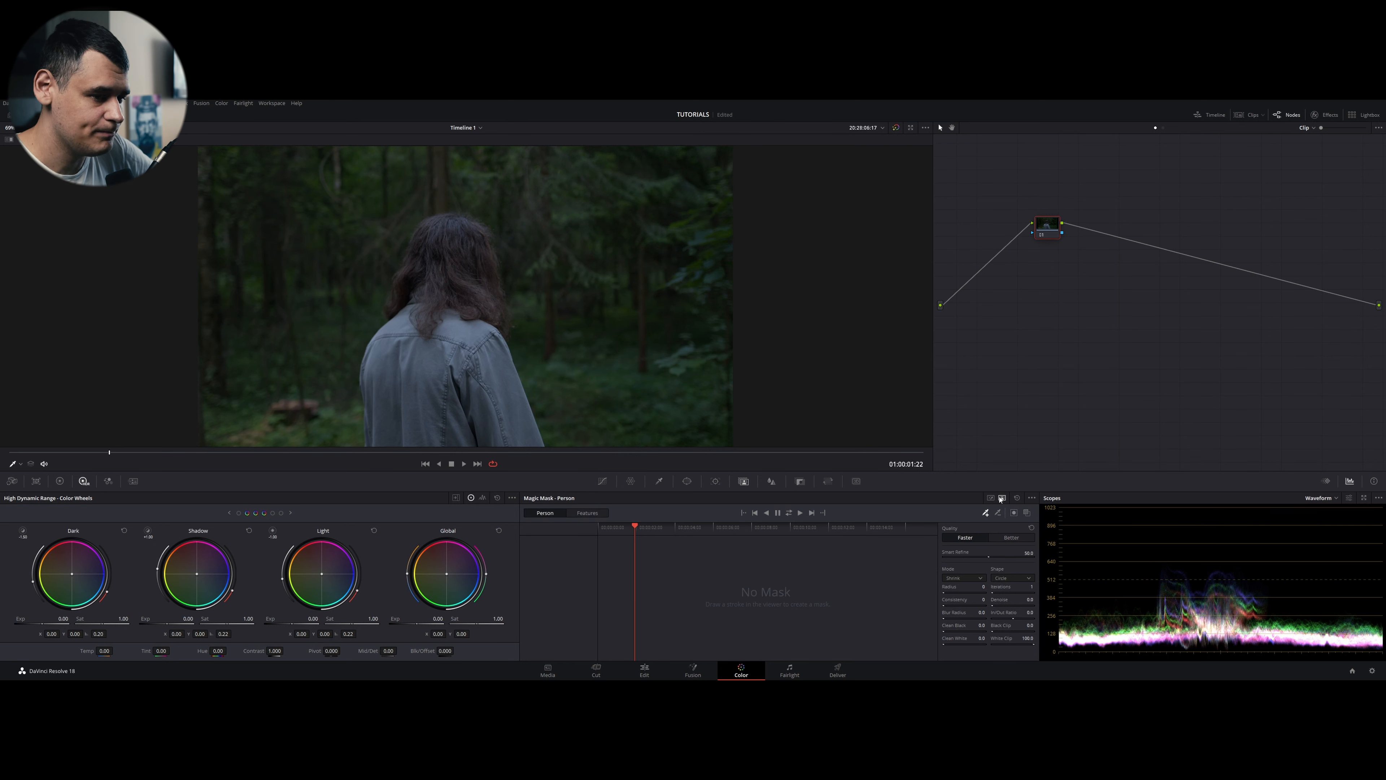
{"action": "left_click", "coordinate": [991, 498]}
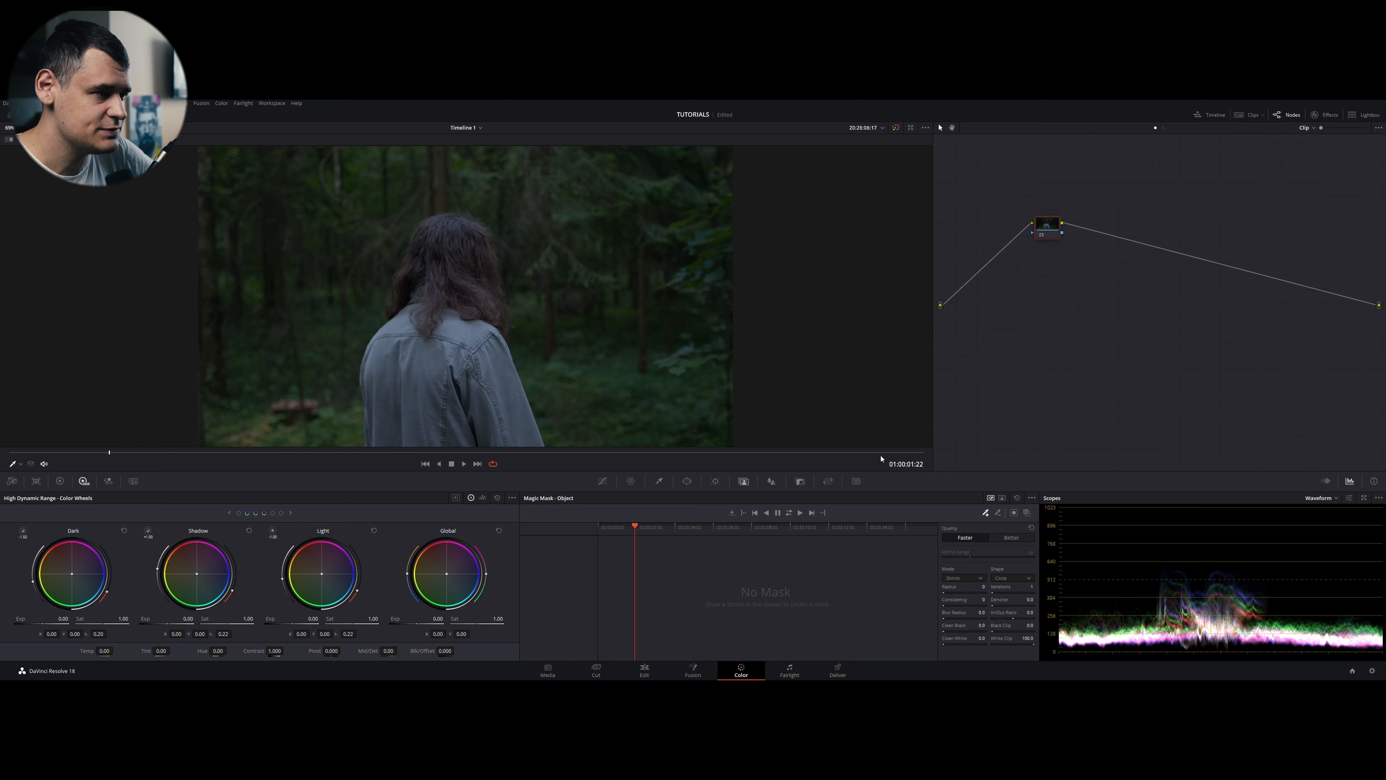
Set Magic Mask to the Clothing (Top) feature of Person mode, with the playhead at 01:00:03:05
{"action": "left_click", "coordinate": [1003, 499]}
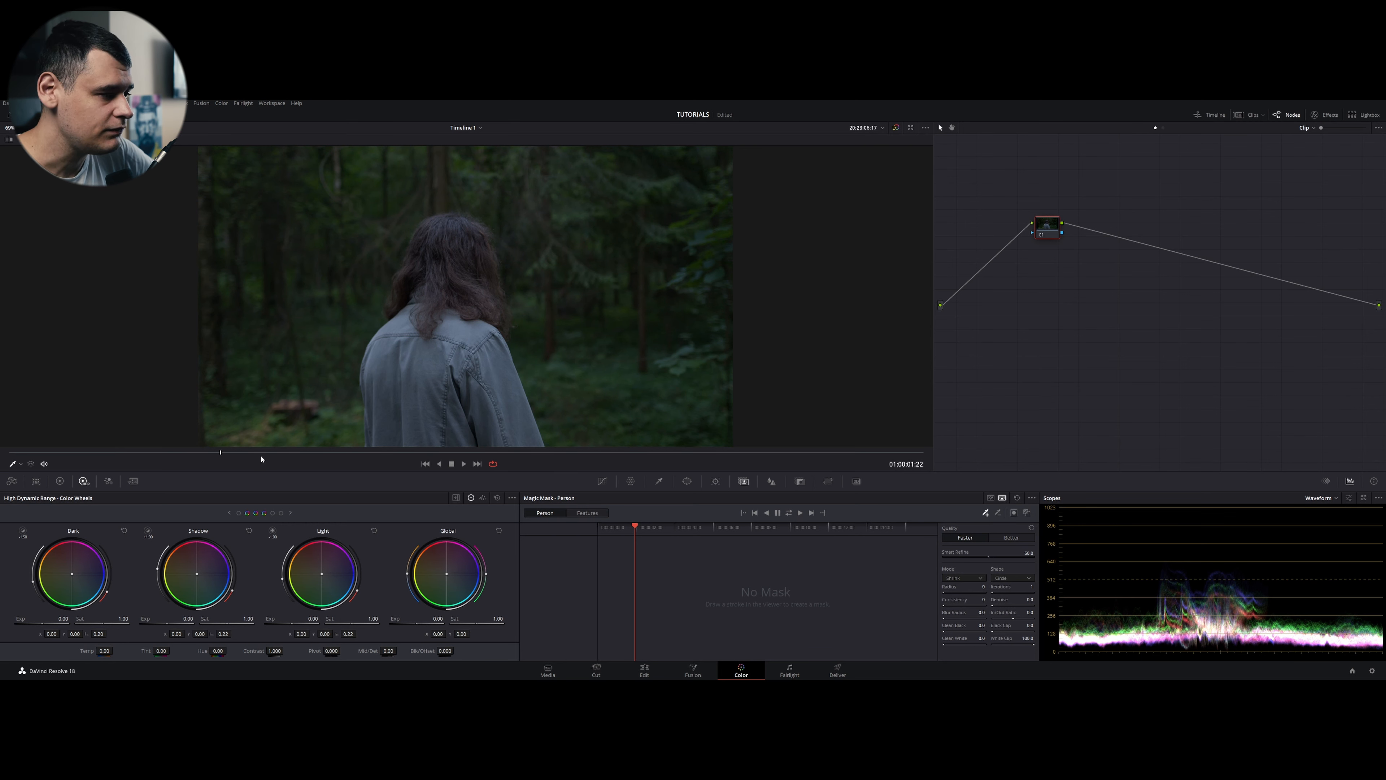
{"action": "mouse_move", "coordinate": [262, 454]}
{"action": "left_mouse_down"}
{"action": "mouse_move", "coordinate": [428, 455]}
{"action": "mouse_move", "coordinate": [184, 454]}
{"action": "mouse_move", "coordinate": [268, 453]}
{"action": "left_mouse_up"}
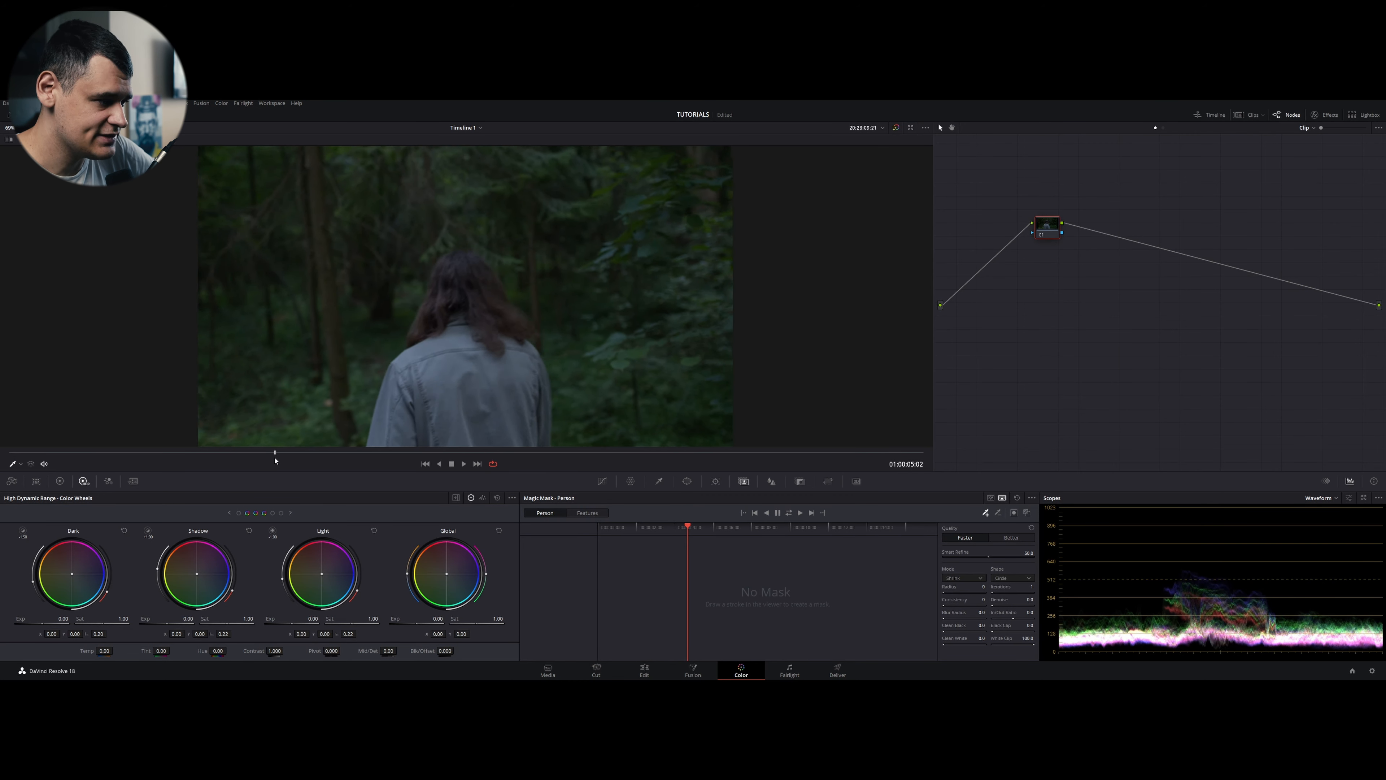
{"action": "left_click", "coordinate": [605, 516]}
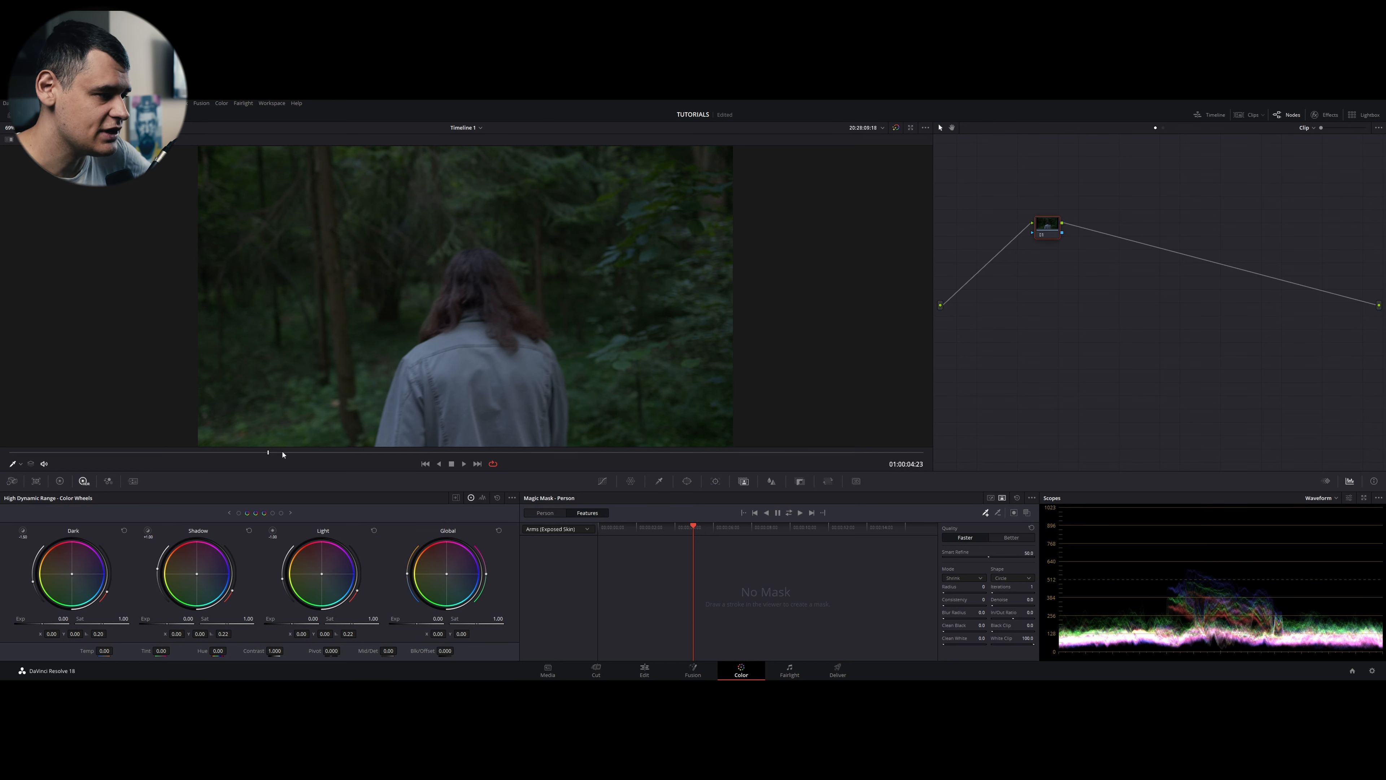
{"action": "left_click_drag", "start_coordinate": [286, 452], "coordinate": [176, 452]}
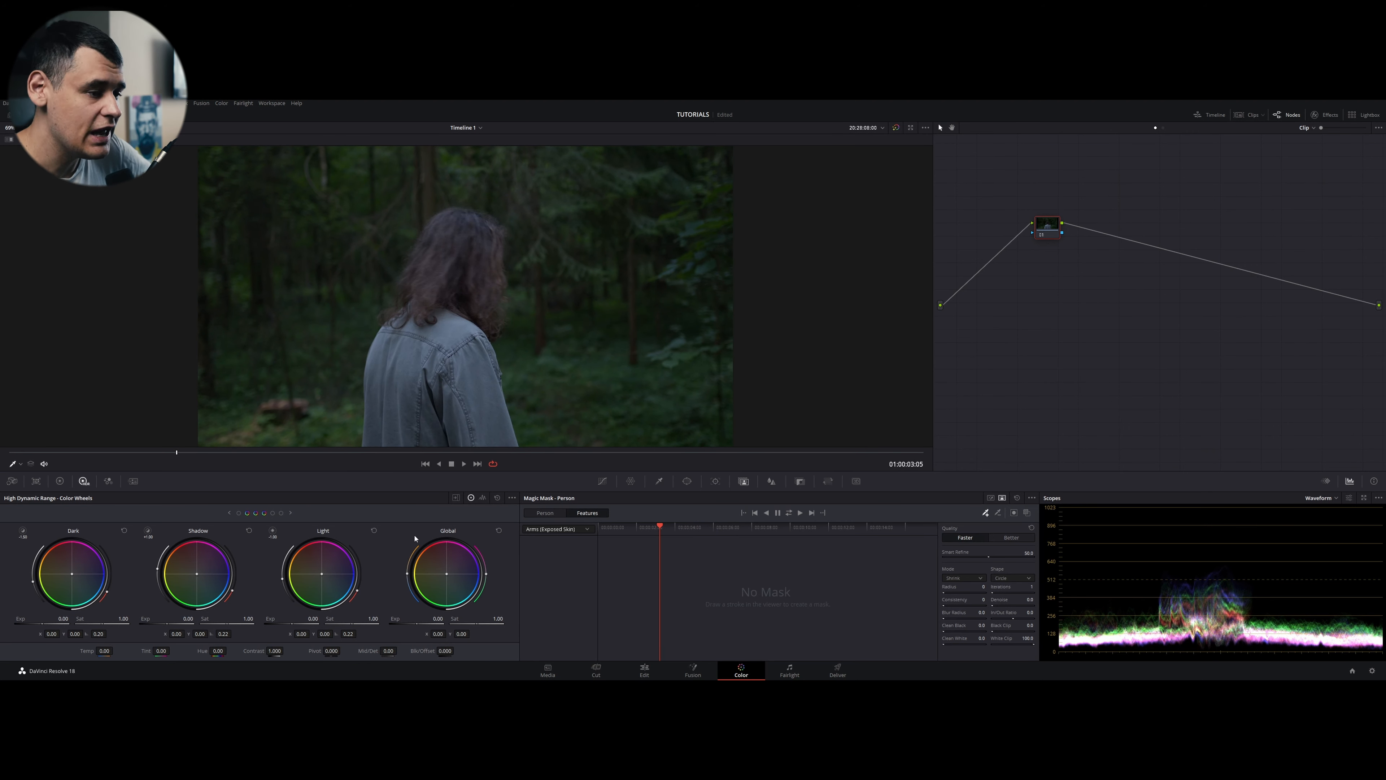
{"action": "left_click", "coordinate": [587, 529]}
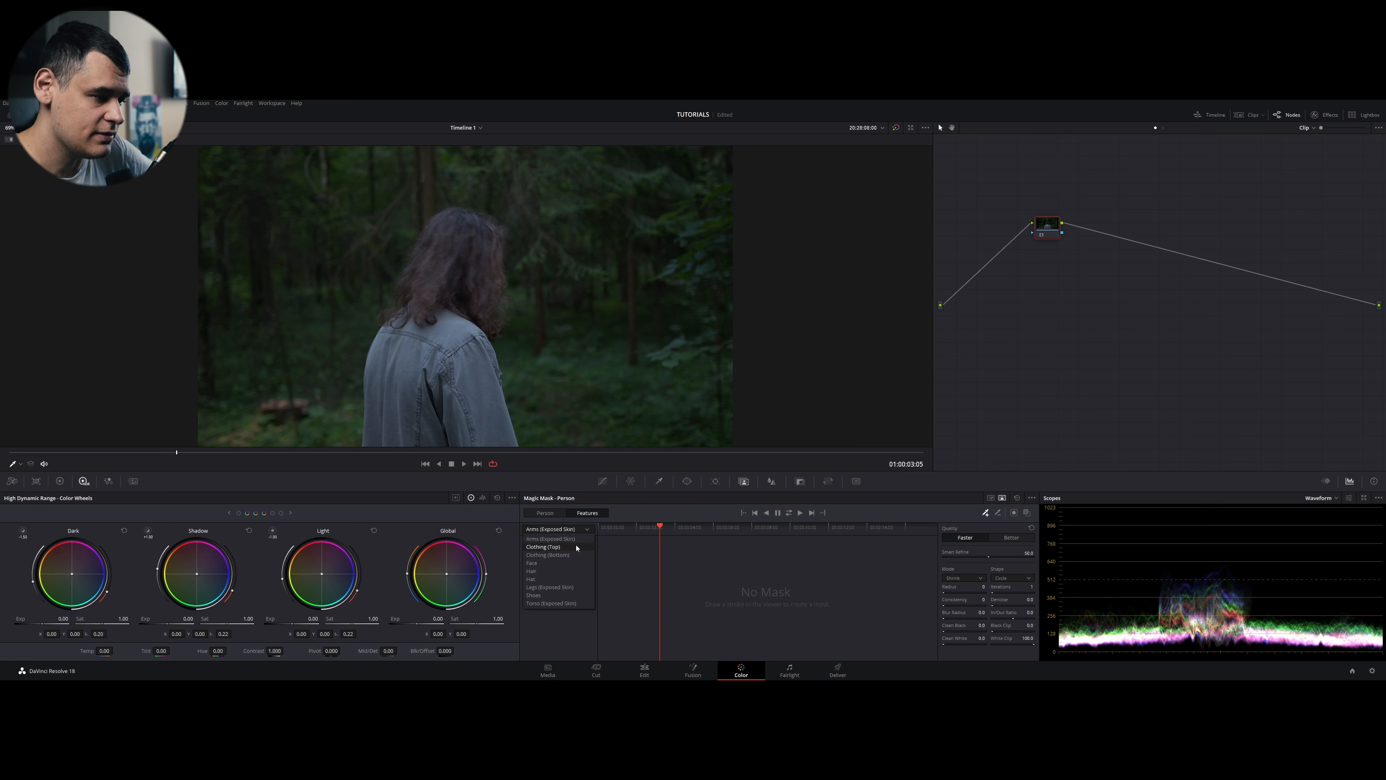
{"action": "left_click", "coordinate": [576, 547]}
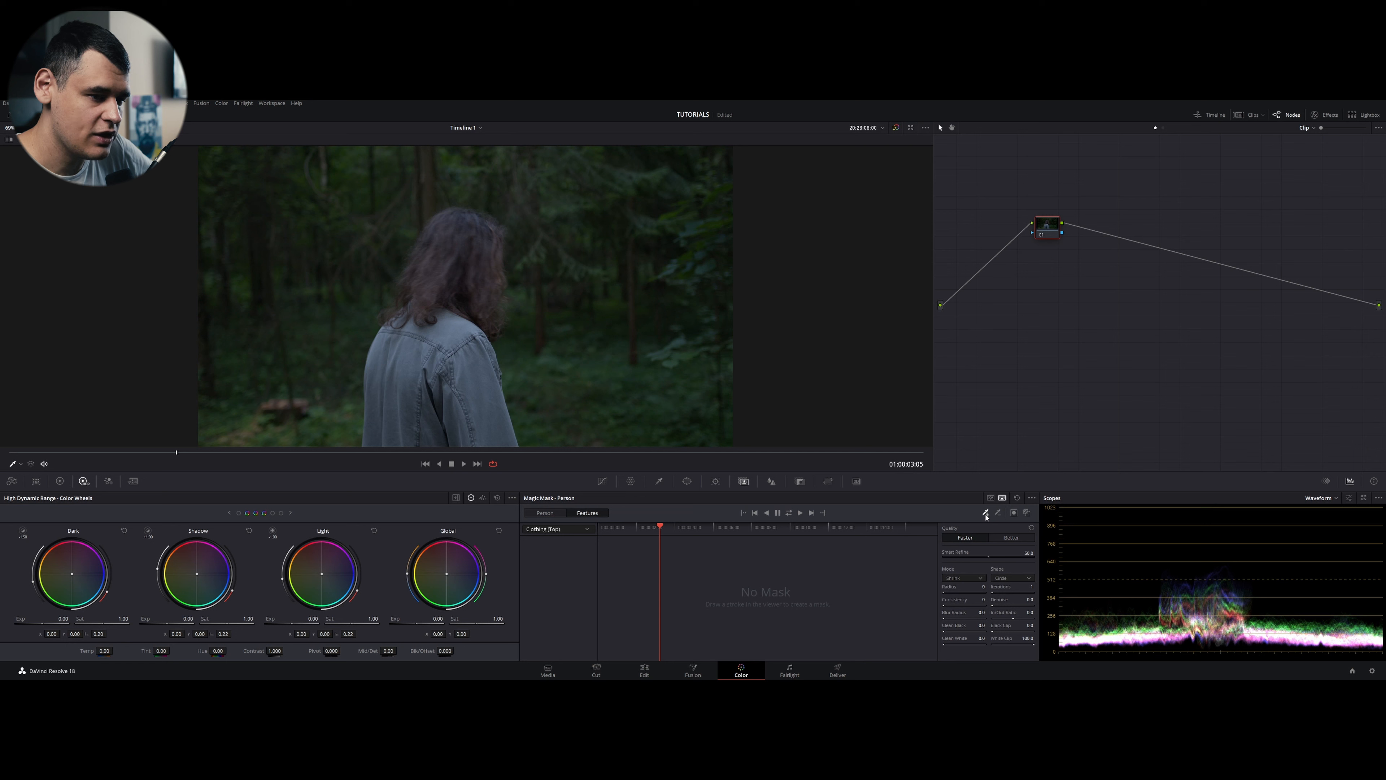
Mark the back of the shirt with a short mask stroke and highlight the masked area
{"action": "left_click_drag", "start_coordinate": [408, 352], "coordinate": [407, 361]}
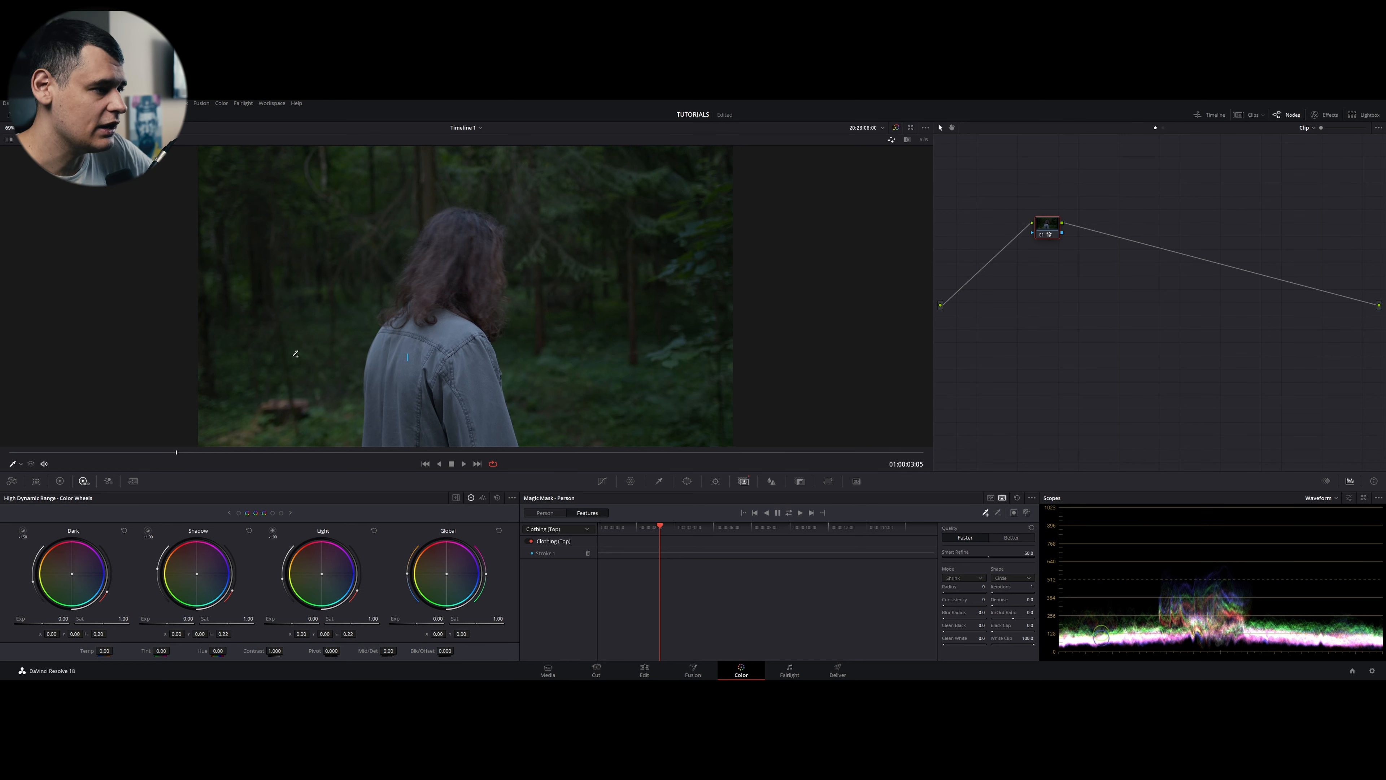
{"action": "key", "text": "shift+h"}
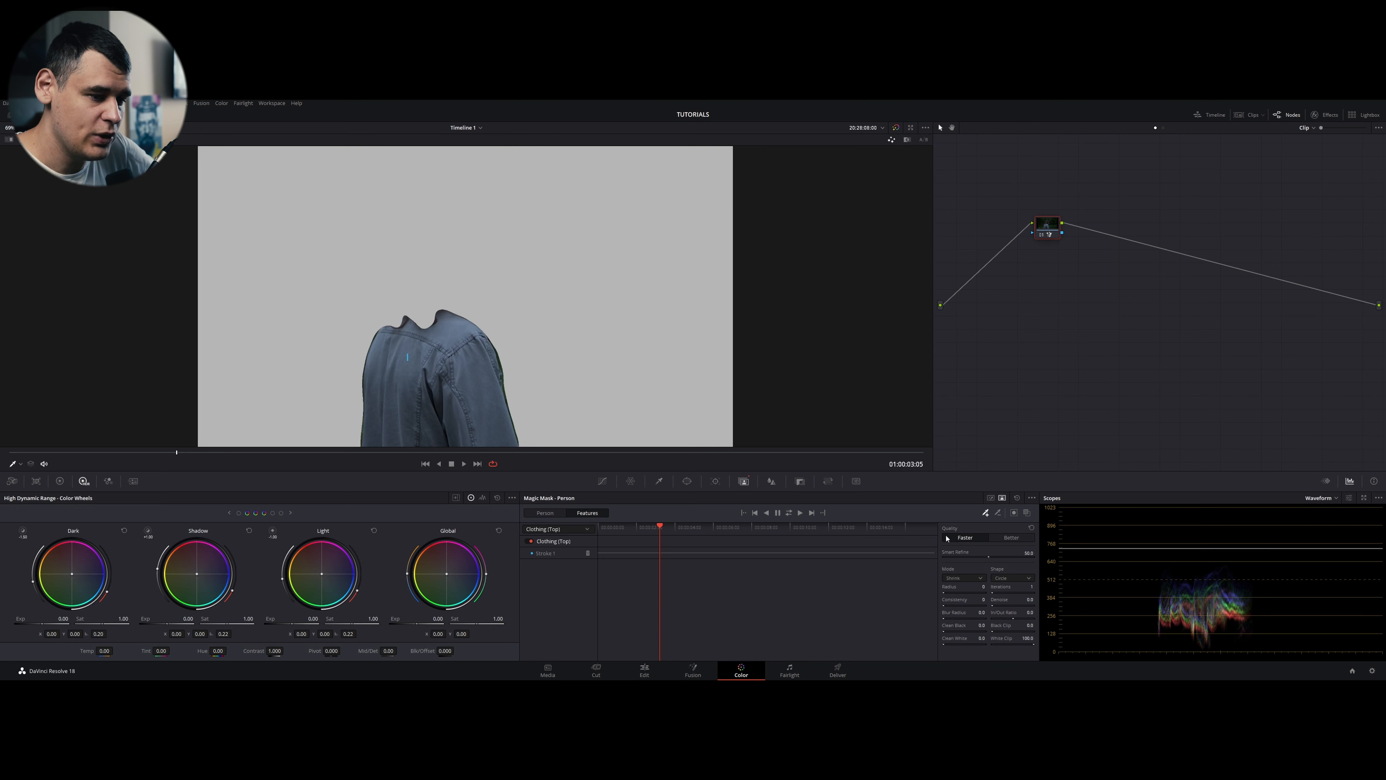
Set the mask quality to Better and slightly raise the Smart Refine amount
{"action": "left_click", "coordinate": [980, 539]}
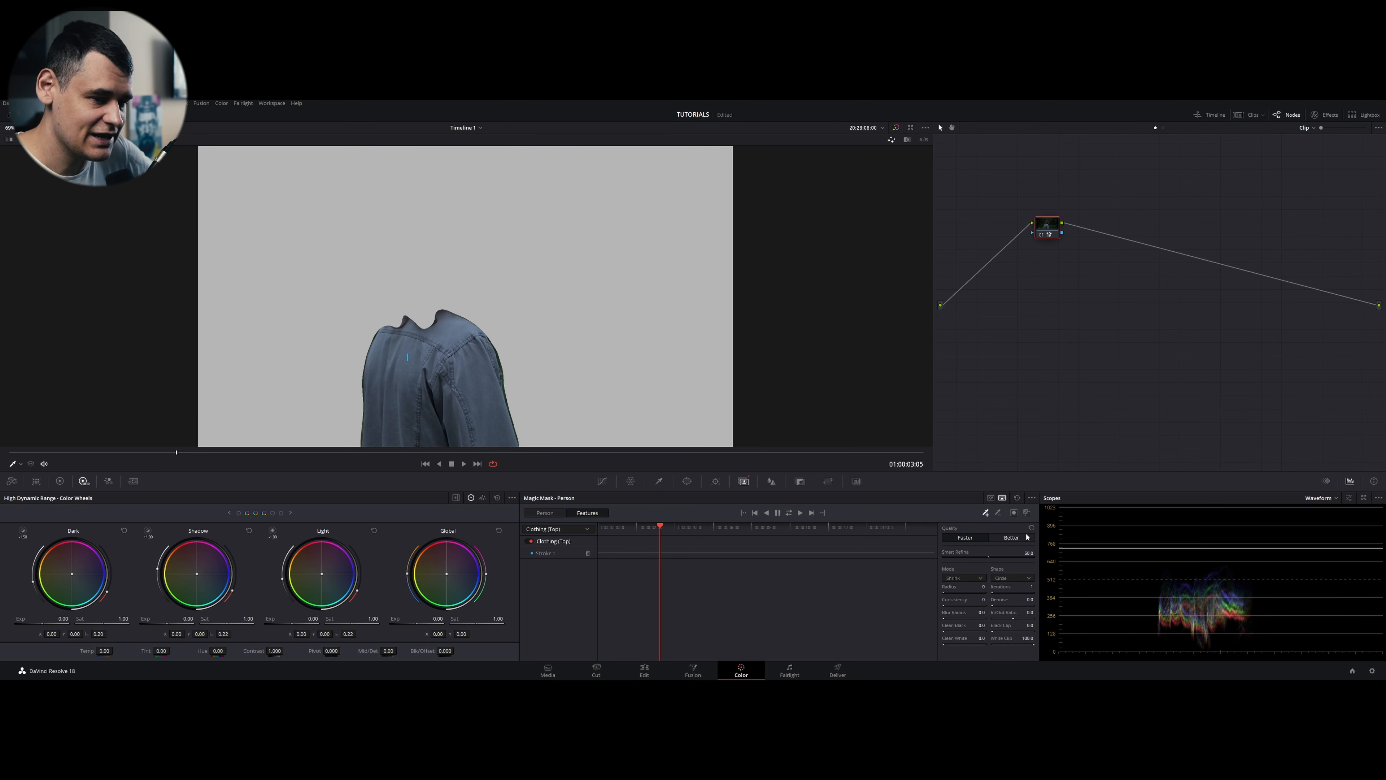
{"action": "left_click", "coordinate": [1012, 539]}
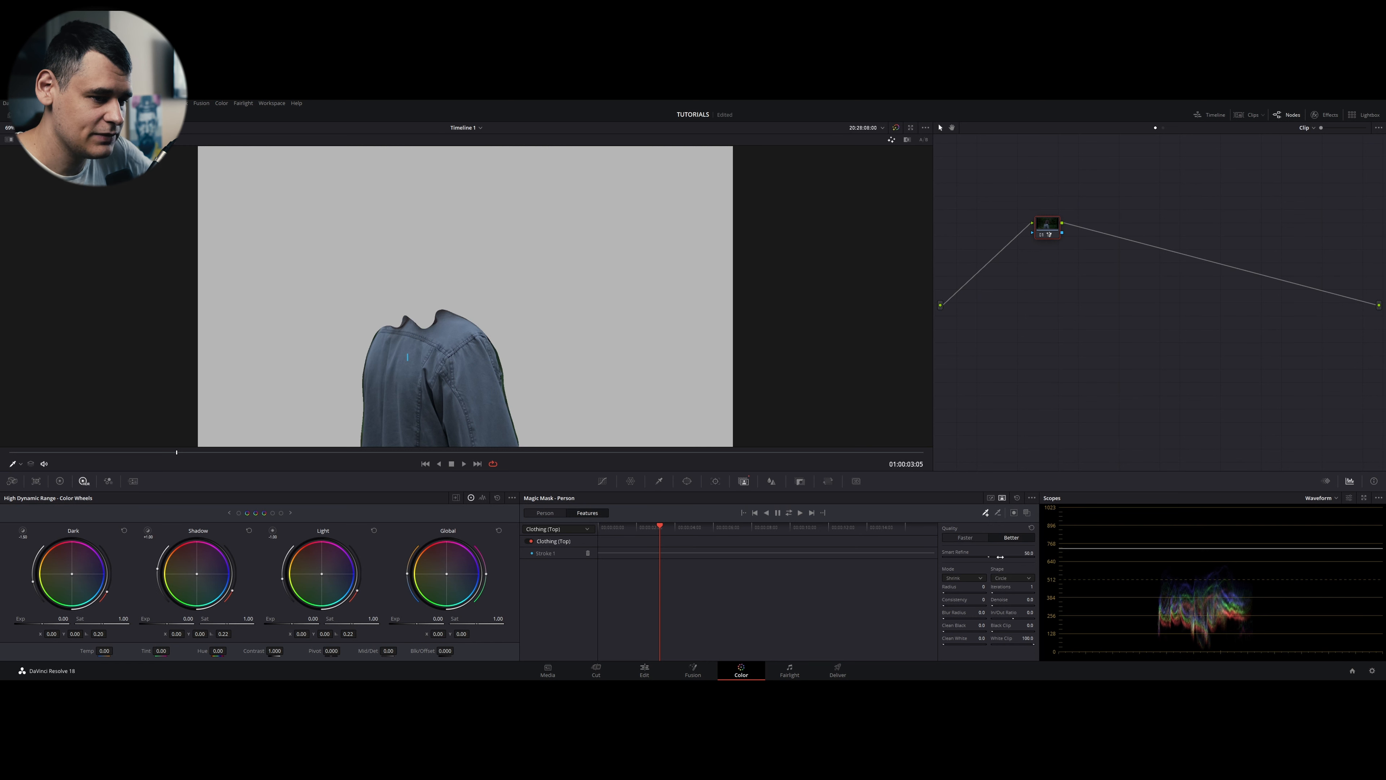
{"action": "left_click_drag", "start_coordinate": [991, 556], "coordinate": [993, 556]}
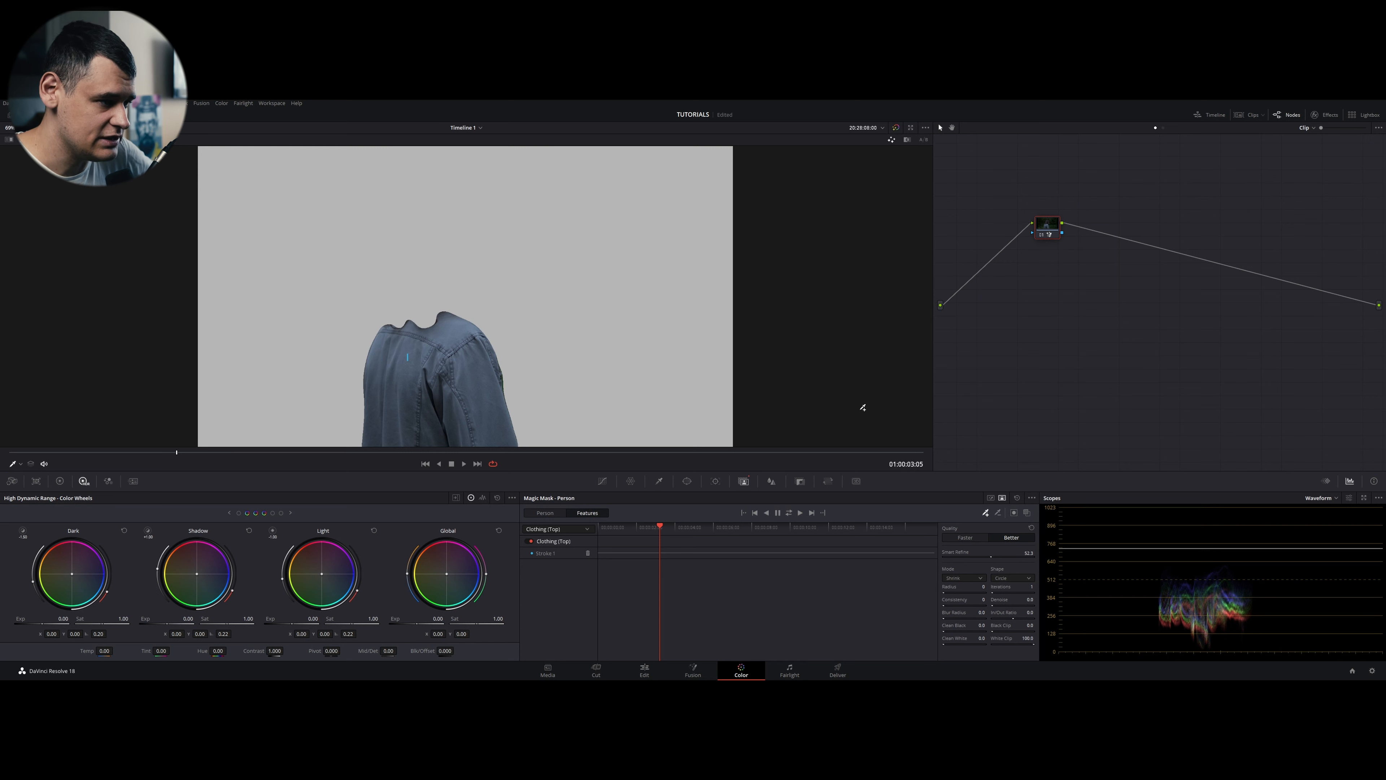
{"action": "left_click", "coordinate": [972, 578]}
{"action": "left_click", "coordinate": [975, 579]}
{"action": "left_click", "coordinate": [1000, 579]}
{"action": "left_click", "coordinate": [1001, 579]}
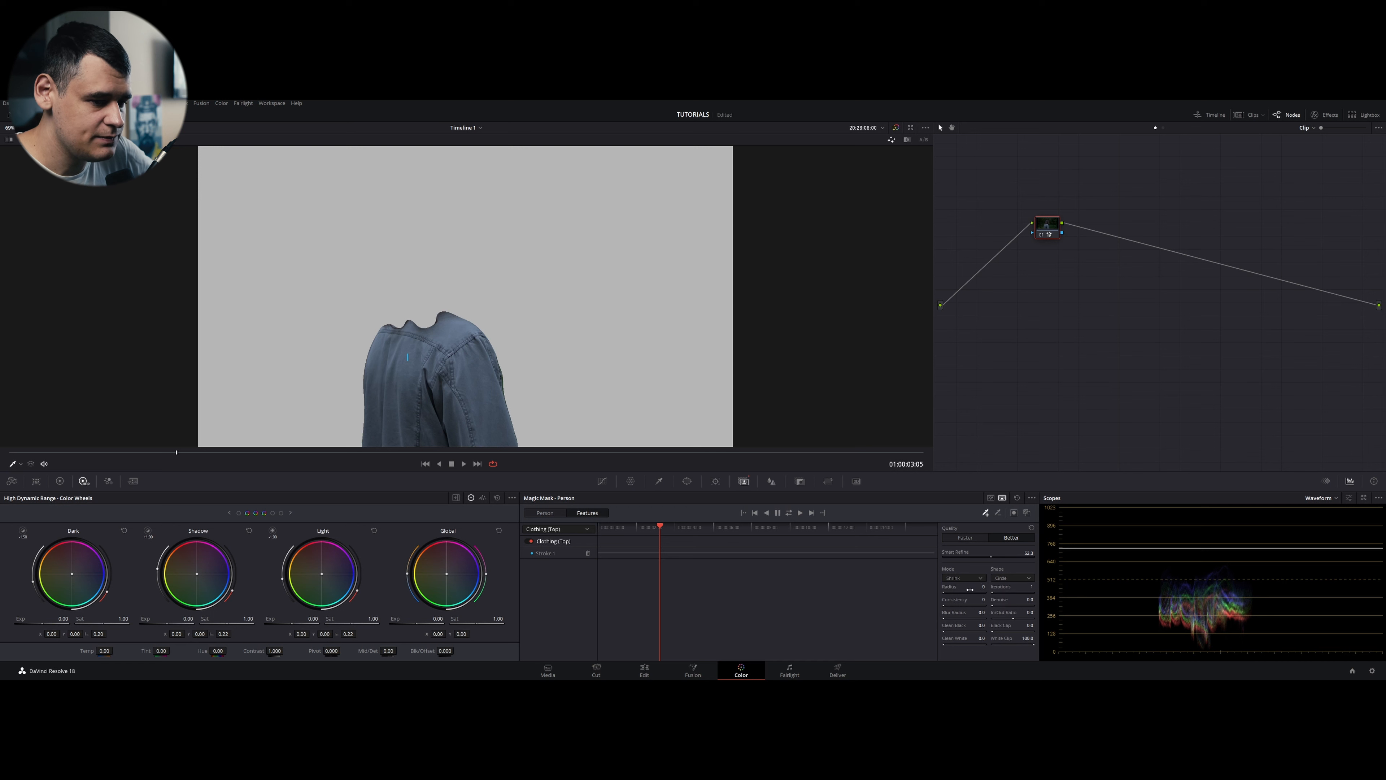
{"action": "left_click", "coordinate": [972, 579]}
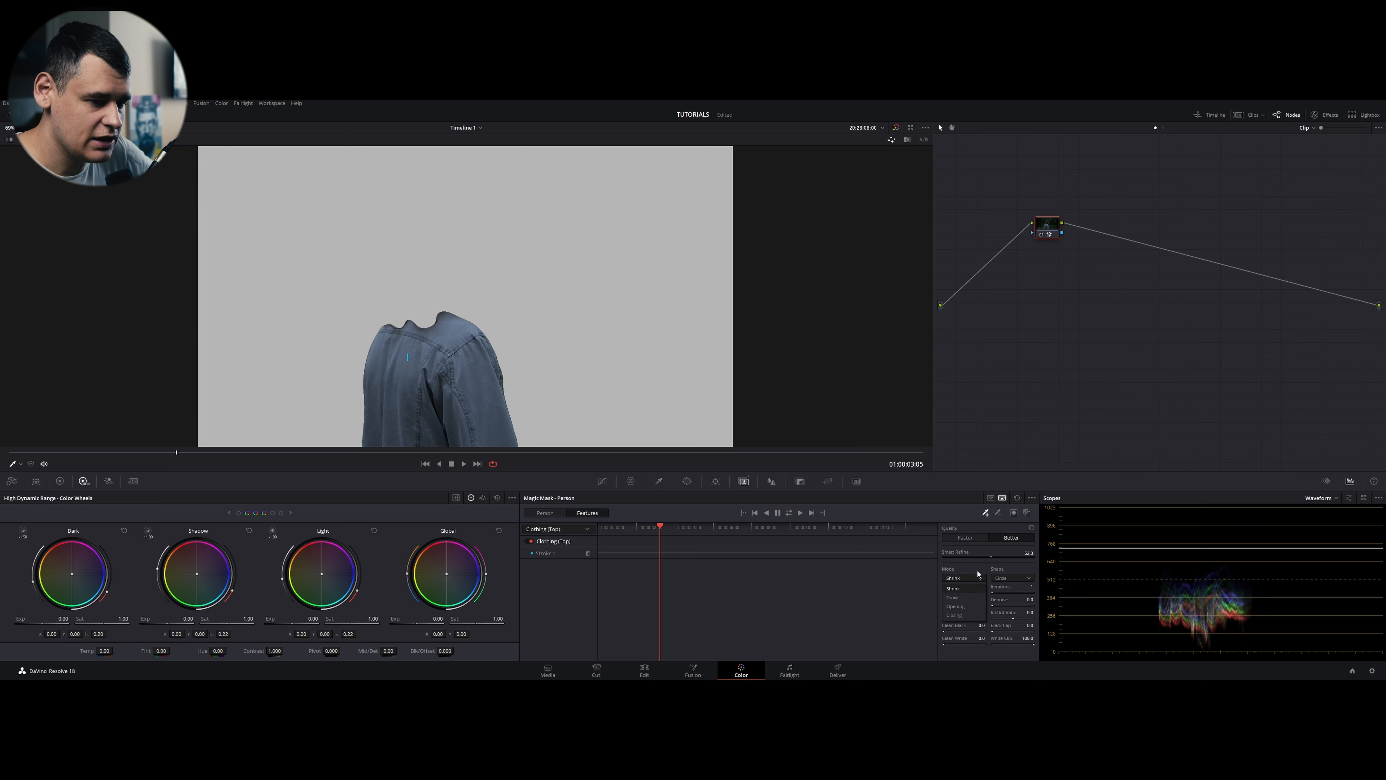
{"action": "left_click", "coordinate": [978, 574]}
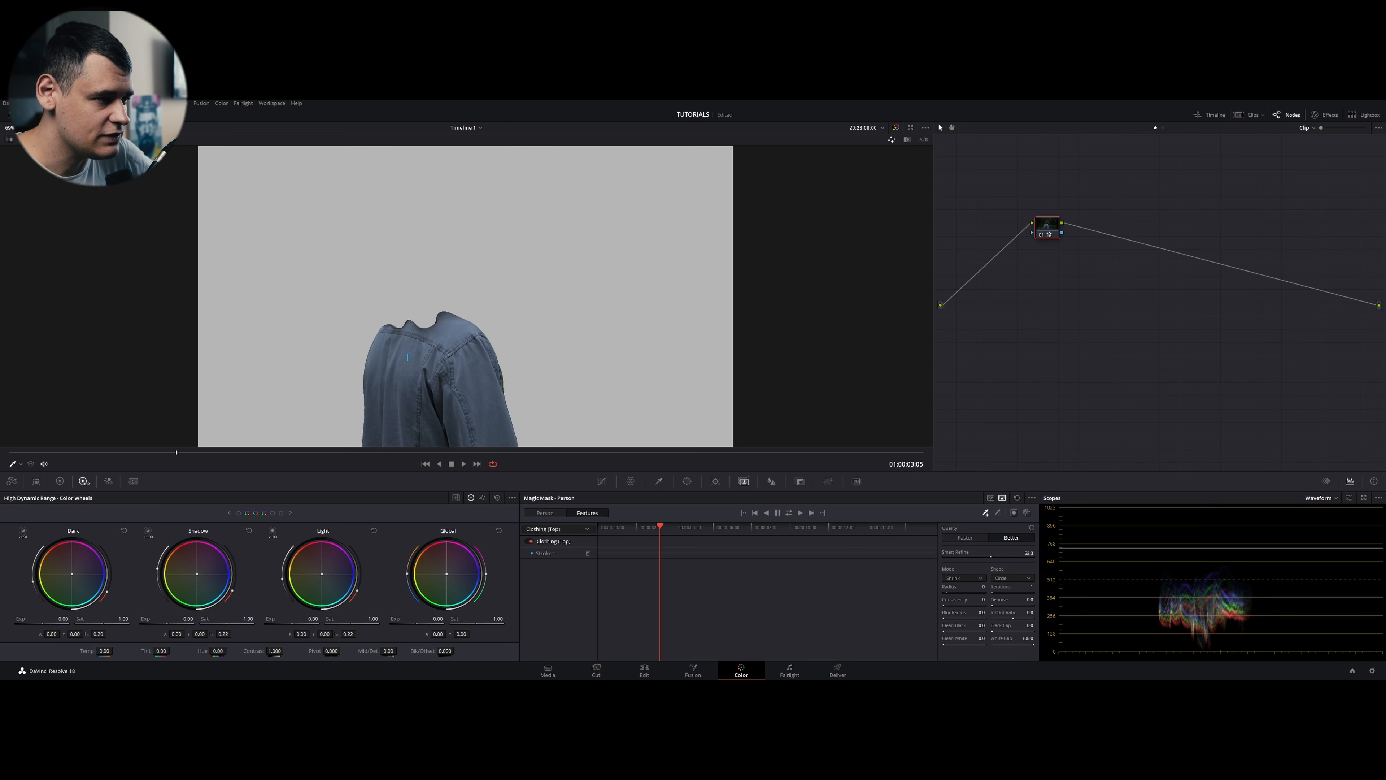
Refine the shirt mask's edges by adjusting Radius, Clean Black and Clean White and setting Blur Radius to 2.2
{"action": "left_click_drag", "start_coordinate": [983, 587], "coordinate": [994, 587]}
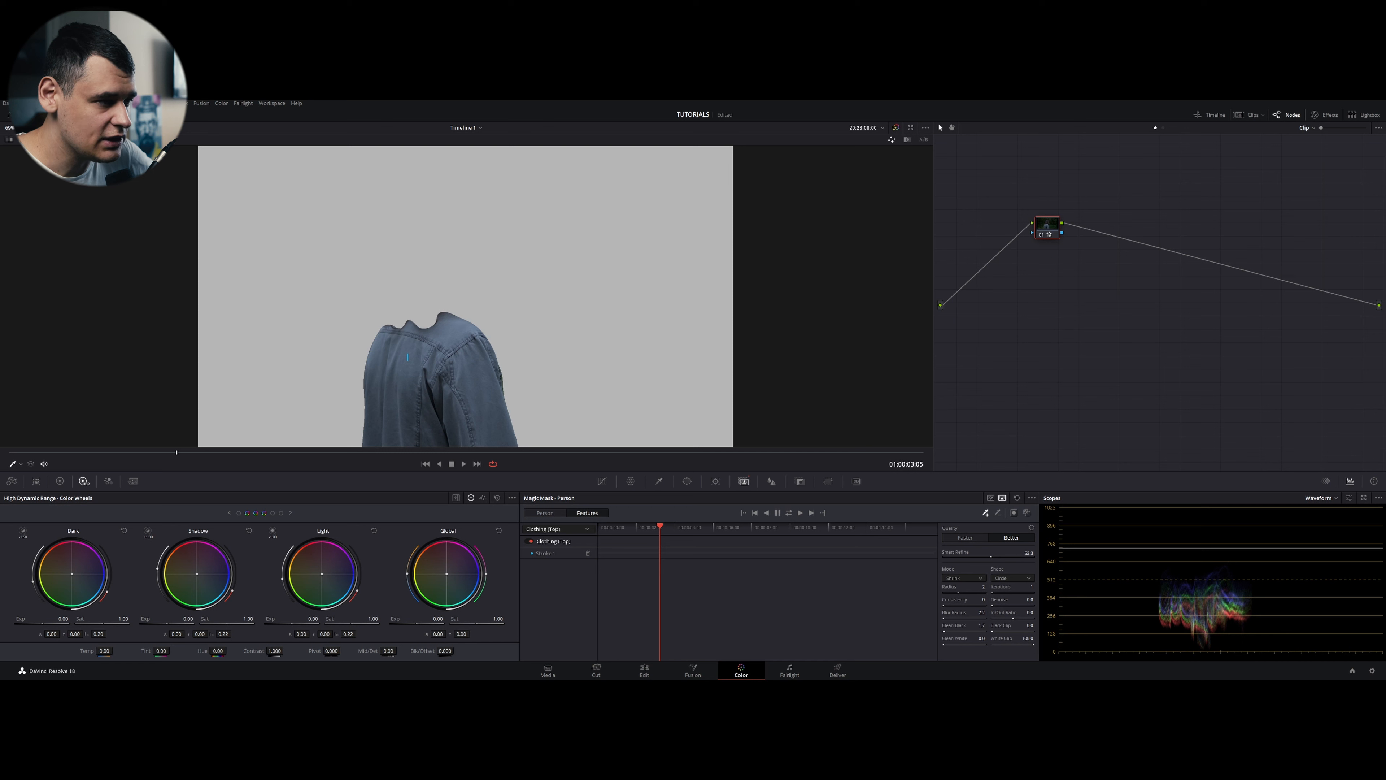
{"action": "left_click_drag", "start_coordinate": [954, 638], "coordinate": [942, 638]}
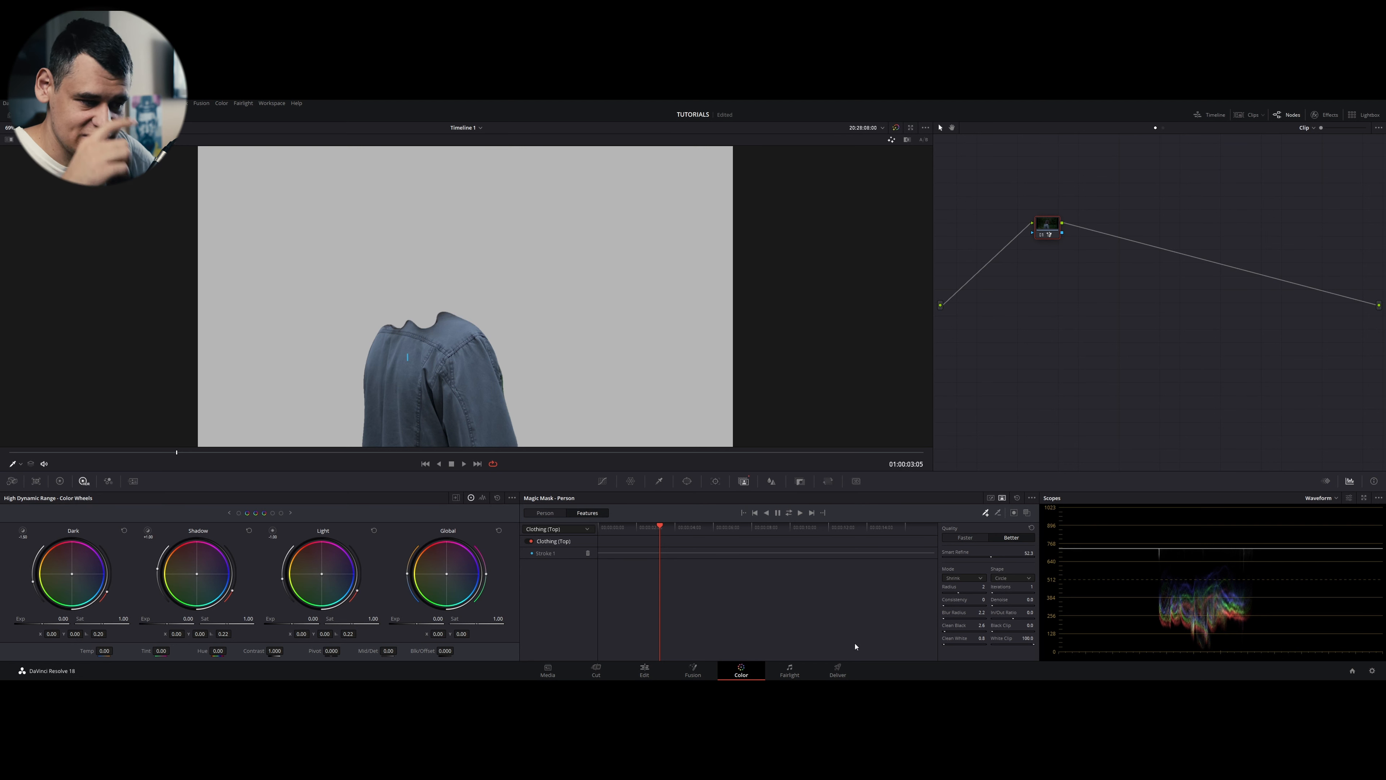
Track the shirt mask in both directions through the whole clip and scrub through the tracked result
{"action": "left_click", "coordinate": [789, 513]}
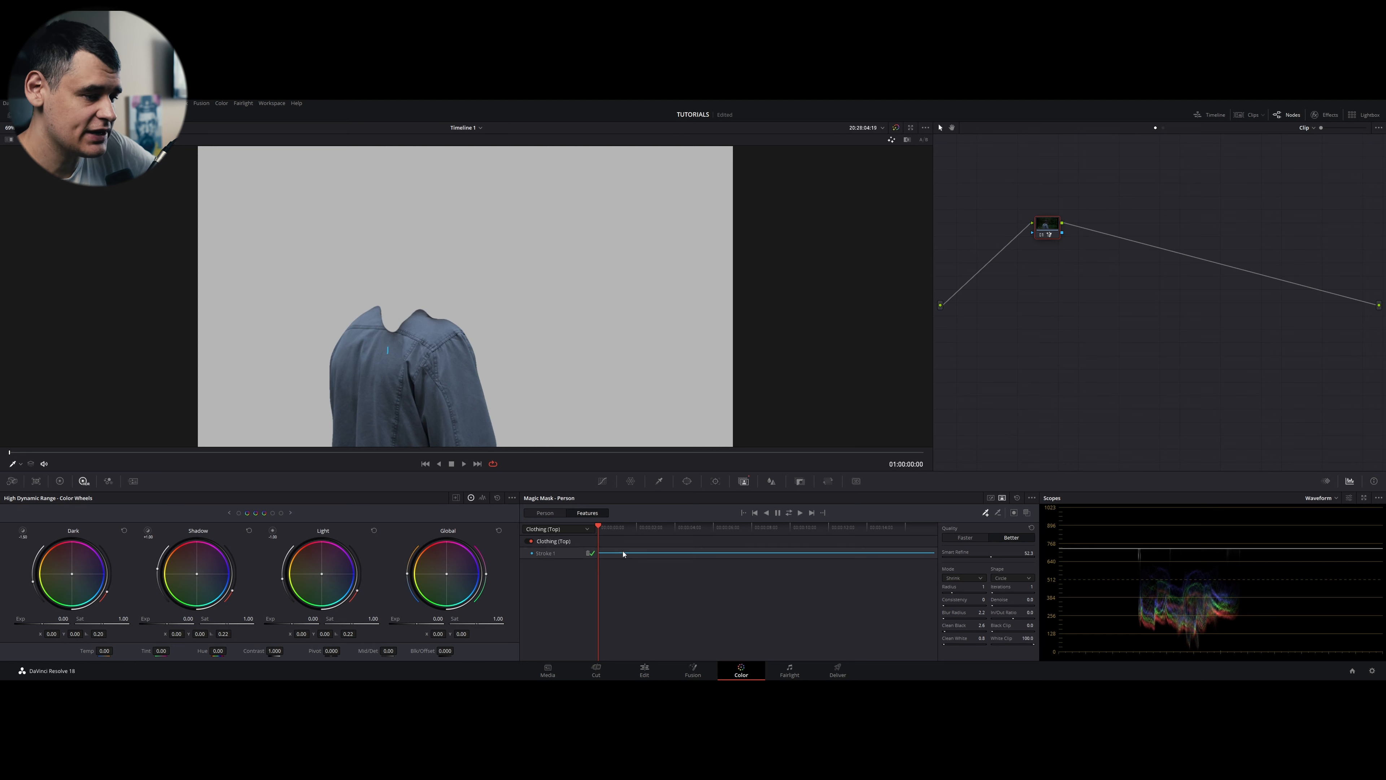
{"action": "left_click_drag", "start_coordinate": [644, 529], "coordinate": [740, 530]}
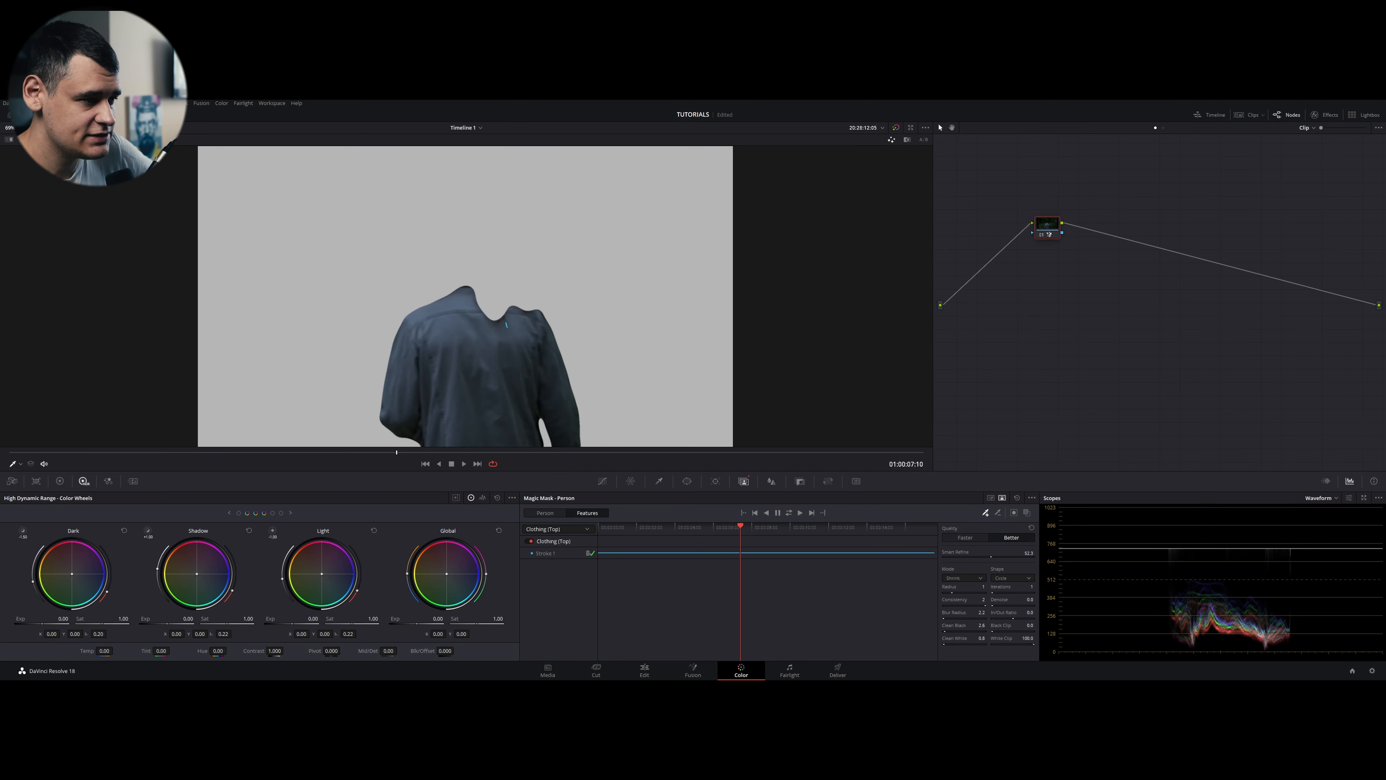
Set the mask's Consistency to 1 and scrub the middle of the clip to check the shirt mask, with highlighting switched off
{"action": "left_click_drag", "start_coordinate": [983, 600], "coordinate": [977, 599]}
{"action": "left_click_drag", "start_coordinate": [749, 529], "coordinate": [721, 530]}
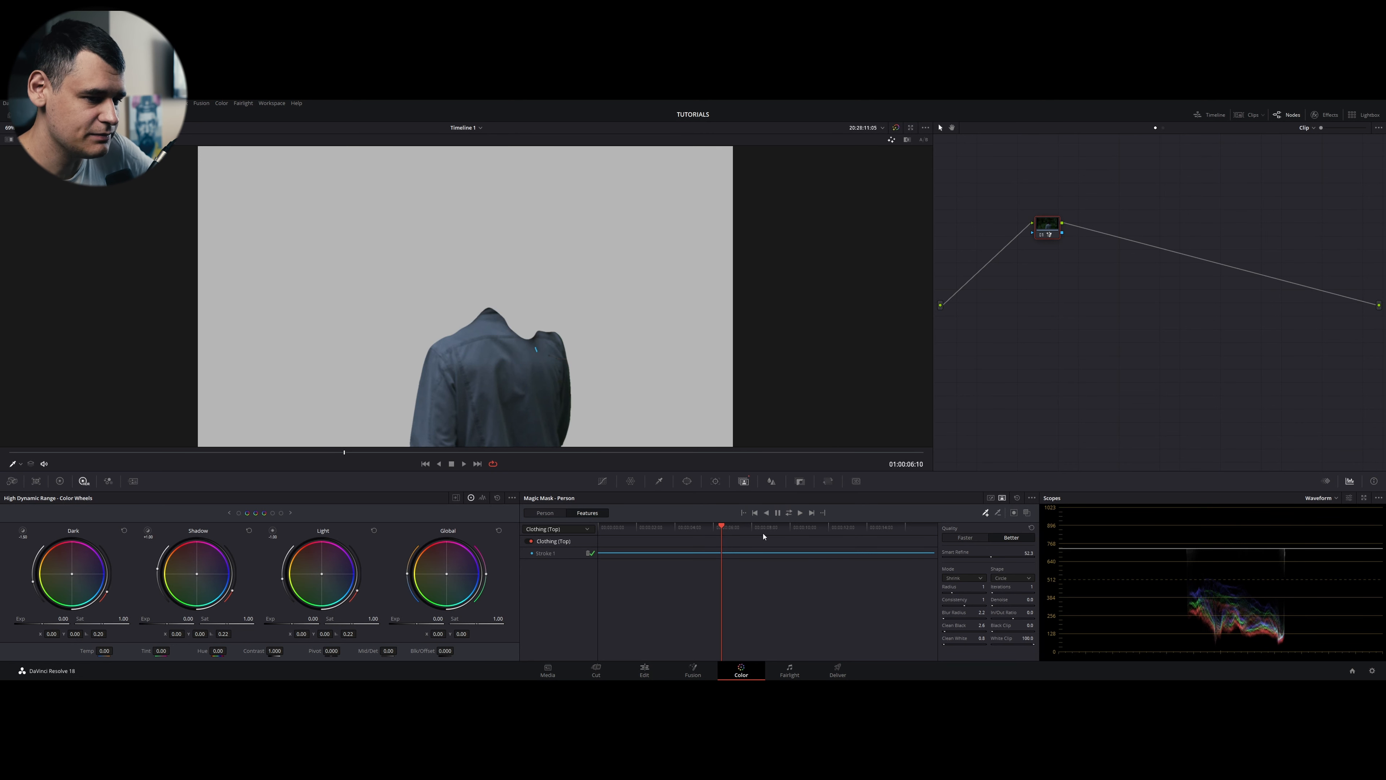
{"action": "mouse_move", "coordinate": [721, 528]}
{"action": "left_mouse_down"}
{"action": "mouse_move", "coordinate": [655, 541]}
{"action": "mouse_move", "coordinate": [706, 545]}
{"action": "left_mouse_up"}
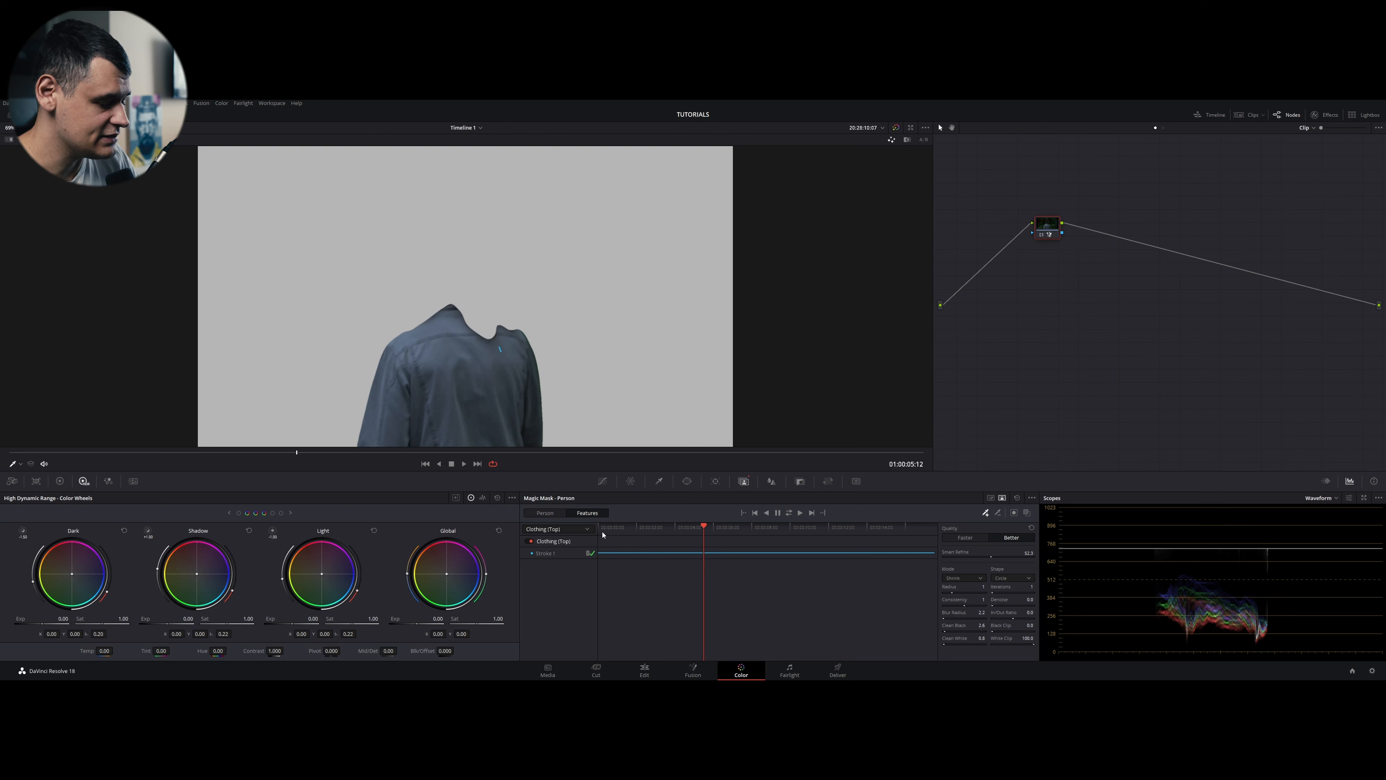
{"action": "left_click_drag", "start_coordinate": [703, 527], "coordinate": [752, 534]}
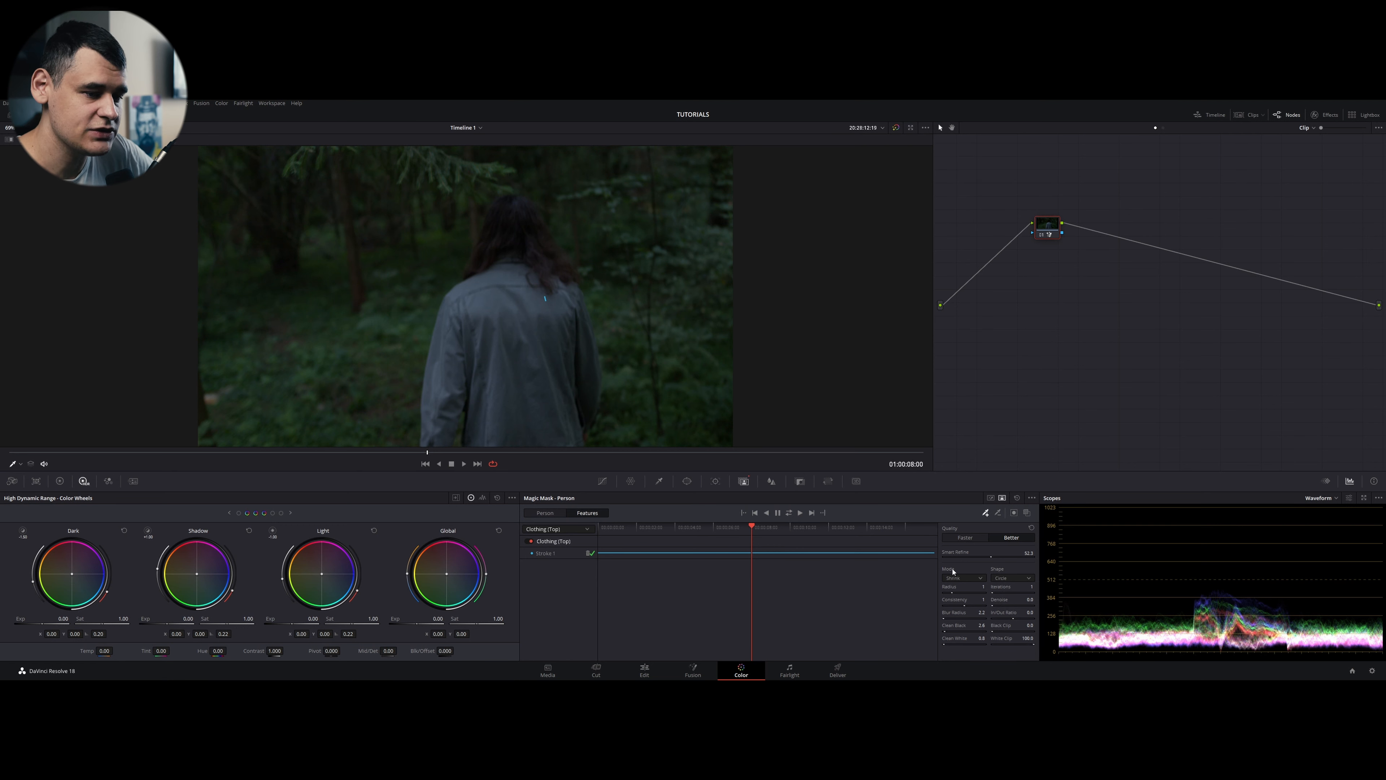
{"action": "left_click_drag", "start_coordinate": [751, 528], "coordinate": [731, 540]}
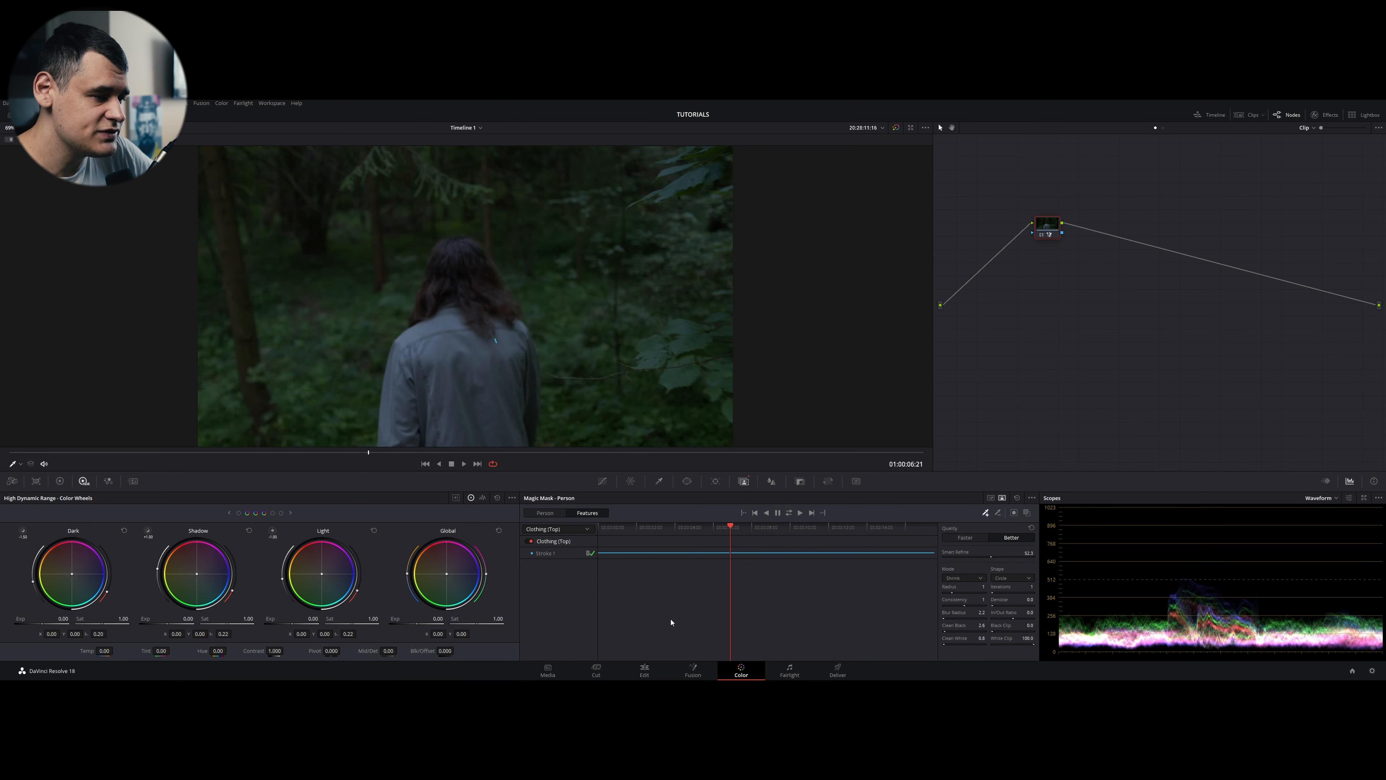
{"action": "left_click", "coordinate": [687, 481]}
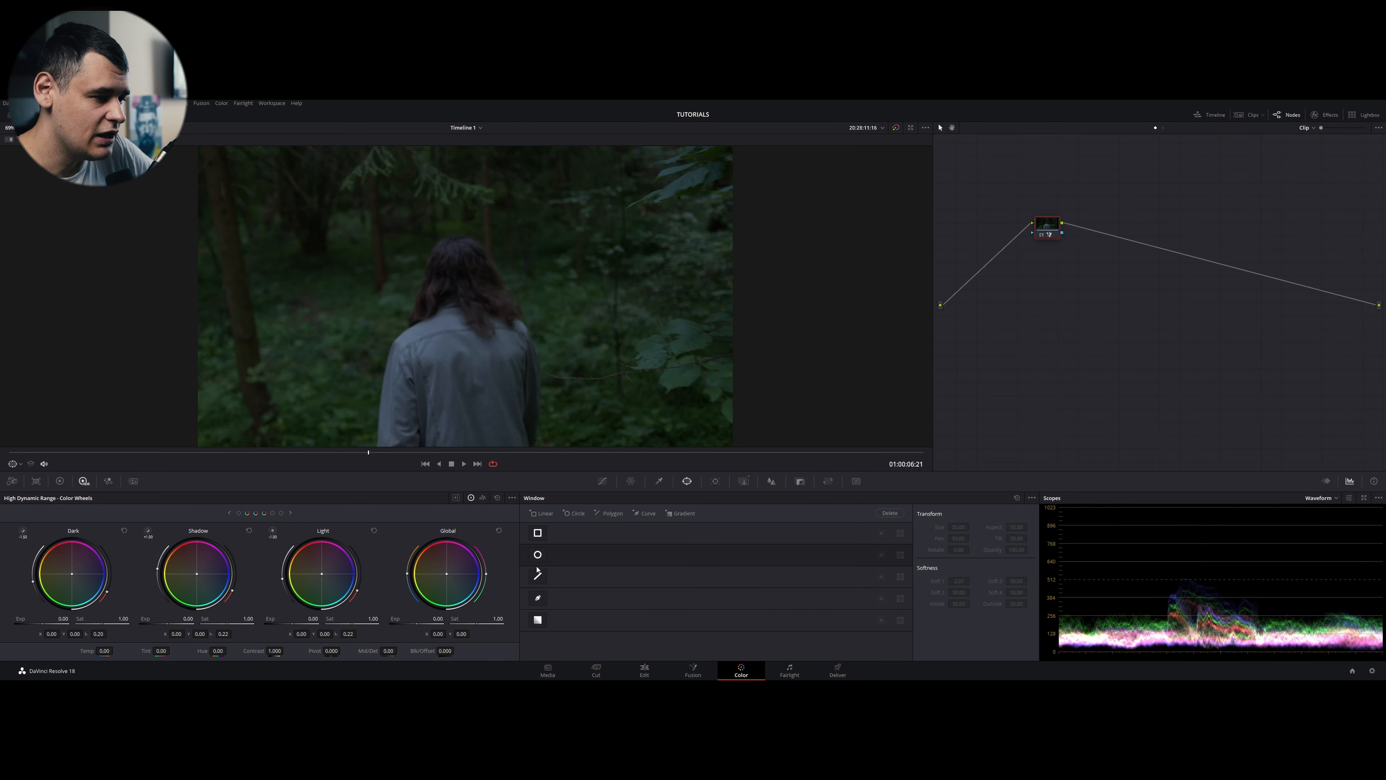
{"action": "left_click", "coordinate": [538, 554]}
{"action": "left_click_drag", "start_coordinate": [465, 296], "coordinate": [465, 353]}
{"action": "left_click_drag", "start_coordinate": [560, 443], "coordinate": [504, 402]}
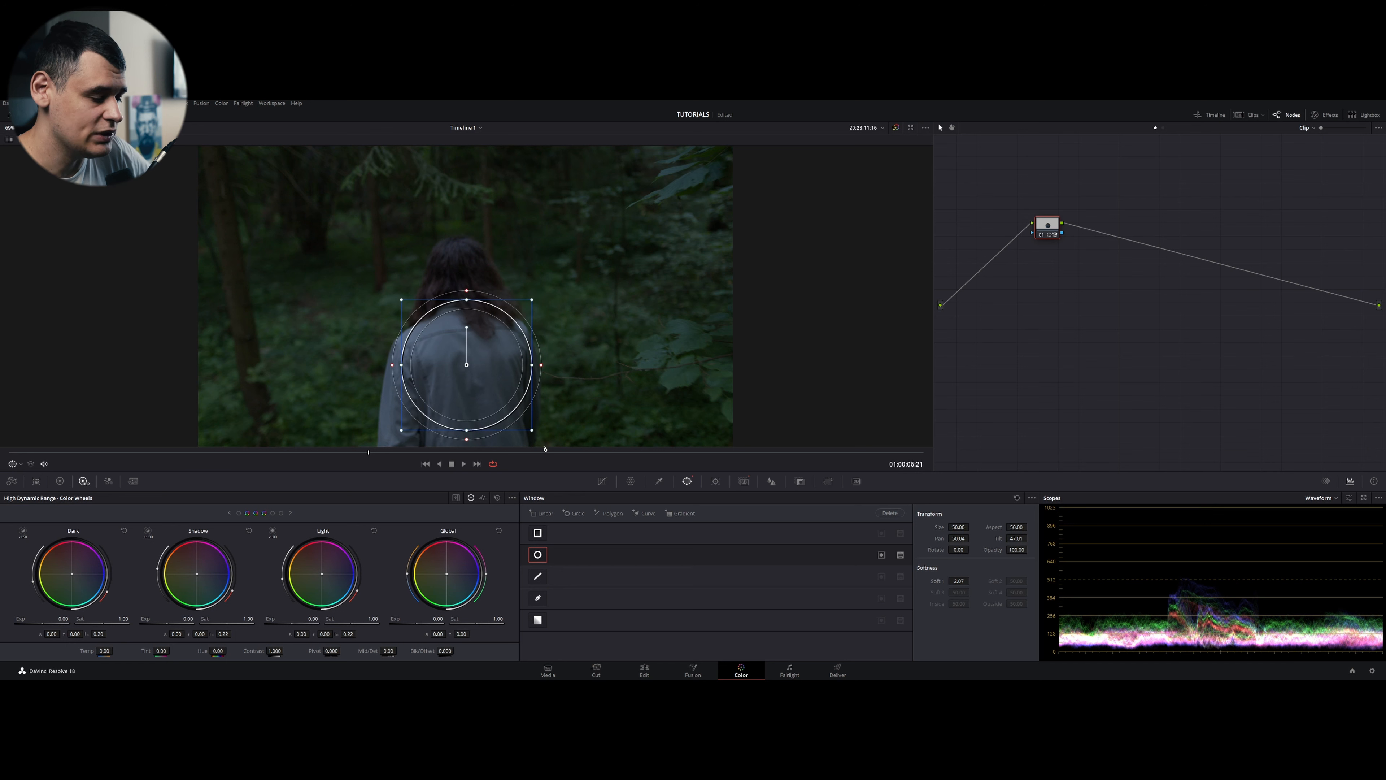
{"action": "left_click", "coordinate": [537, 554]}
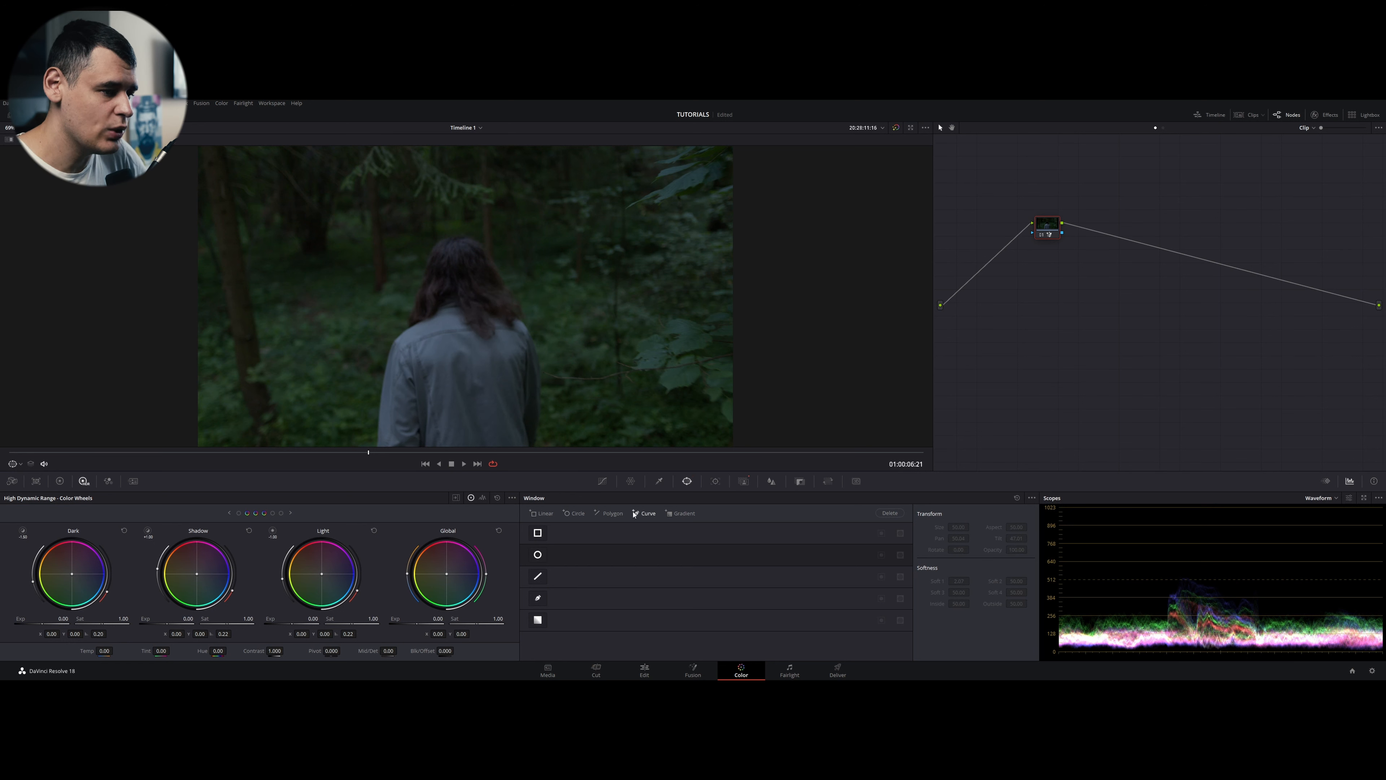
{"action": "left_click", "coordinate": [743, 481]}
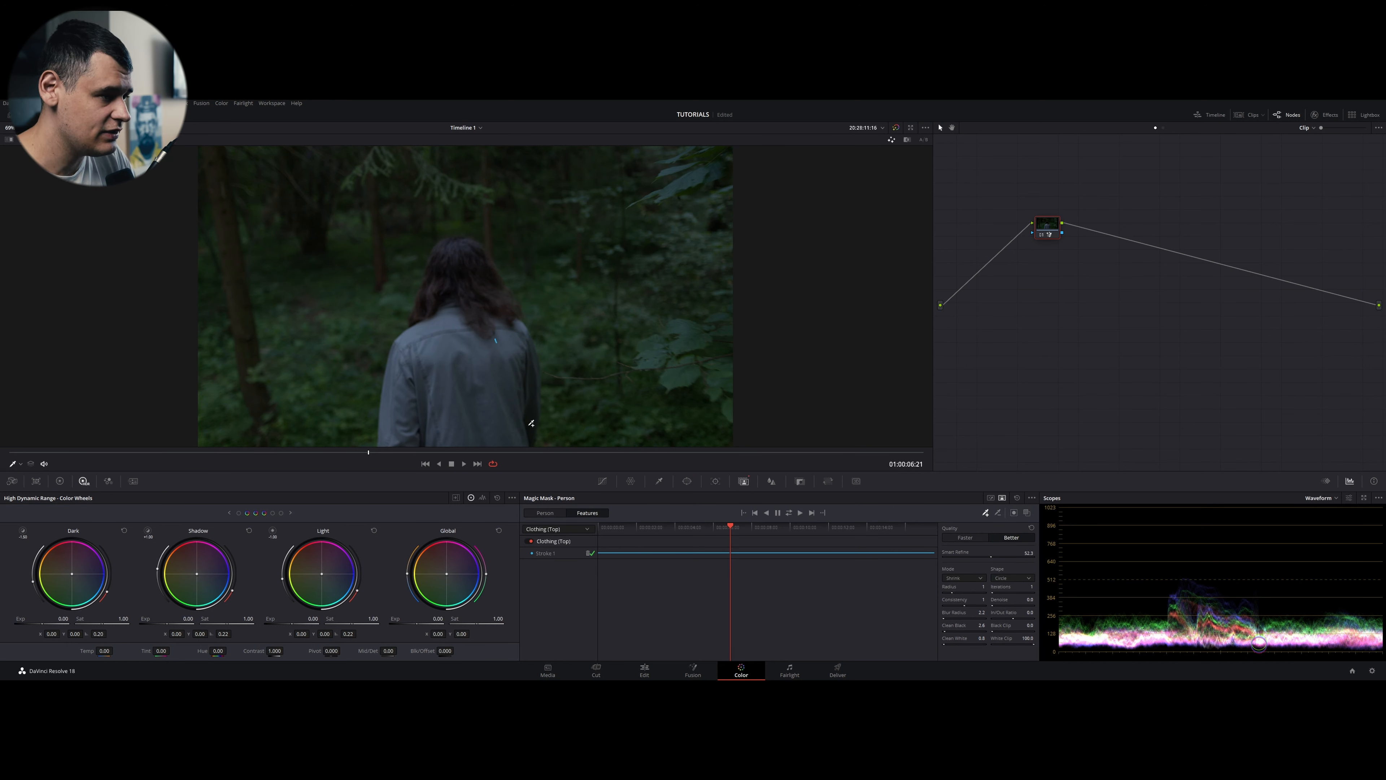
Switch the highlight view on and off to compare the isolated shirt with the full frame
{"action": "key", "text": "shift+h"}
{"action": "key", "text": "shift+h"}
{"action": "key", "text": "shift+h"}
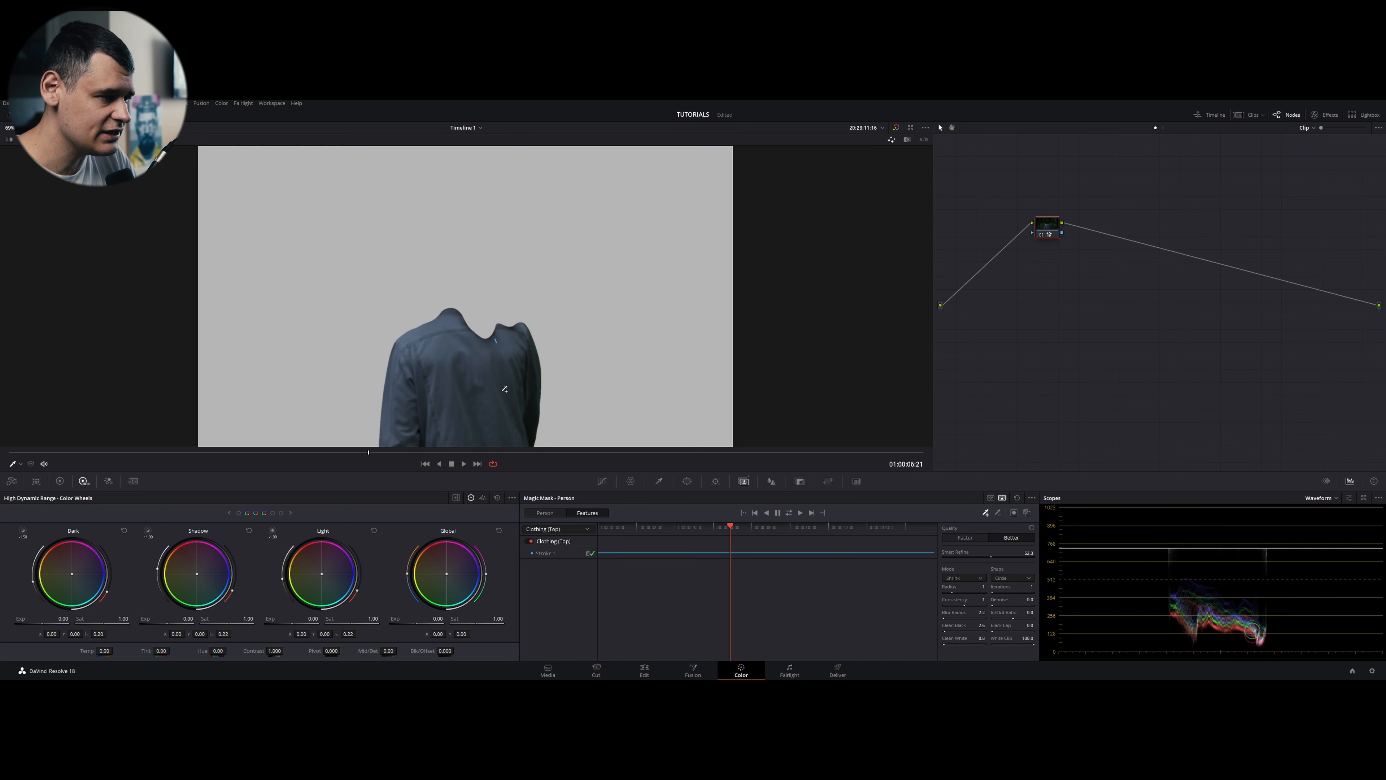
{"action": "key", "text": "shift+h"}
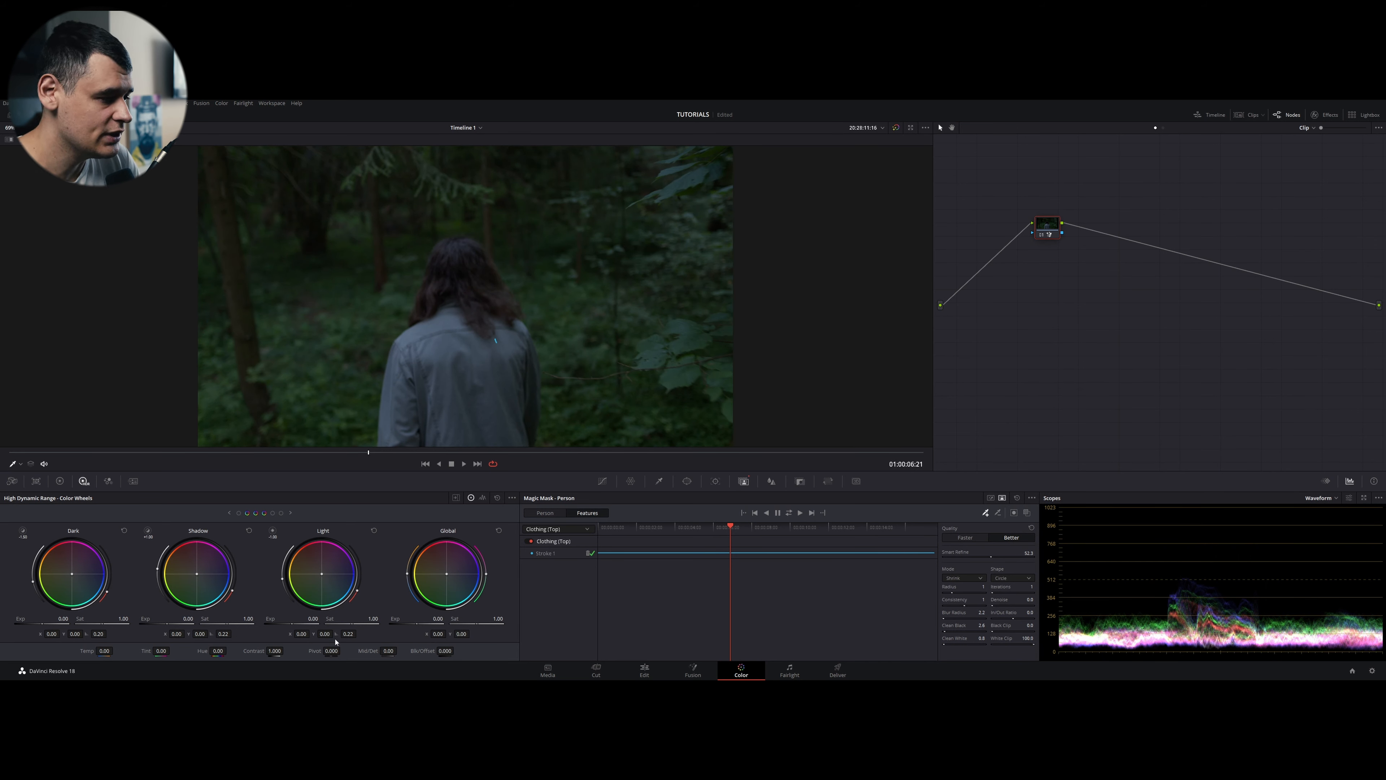
Set the masked shirt's Contrast to 1.264 and scrub the middle of the clip to check the darkened shirt
{"action": "left_click_drag", "start_coordinate": [285, 650], "coordinate": [259, 651]}
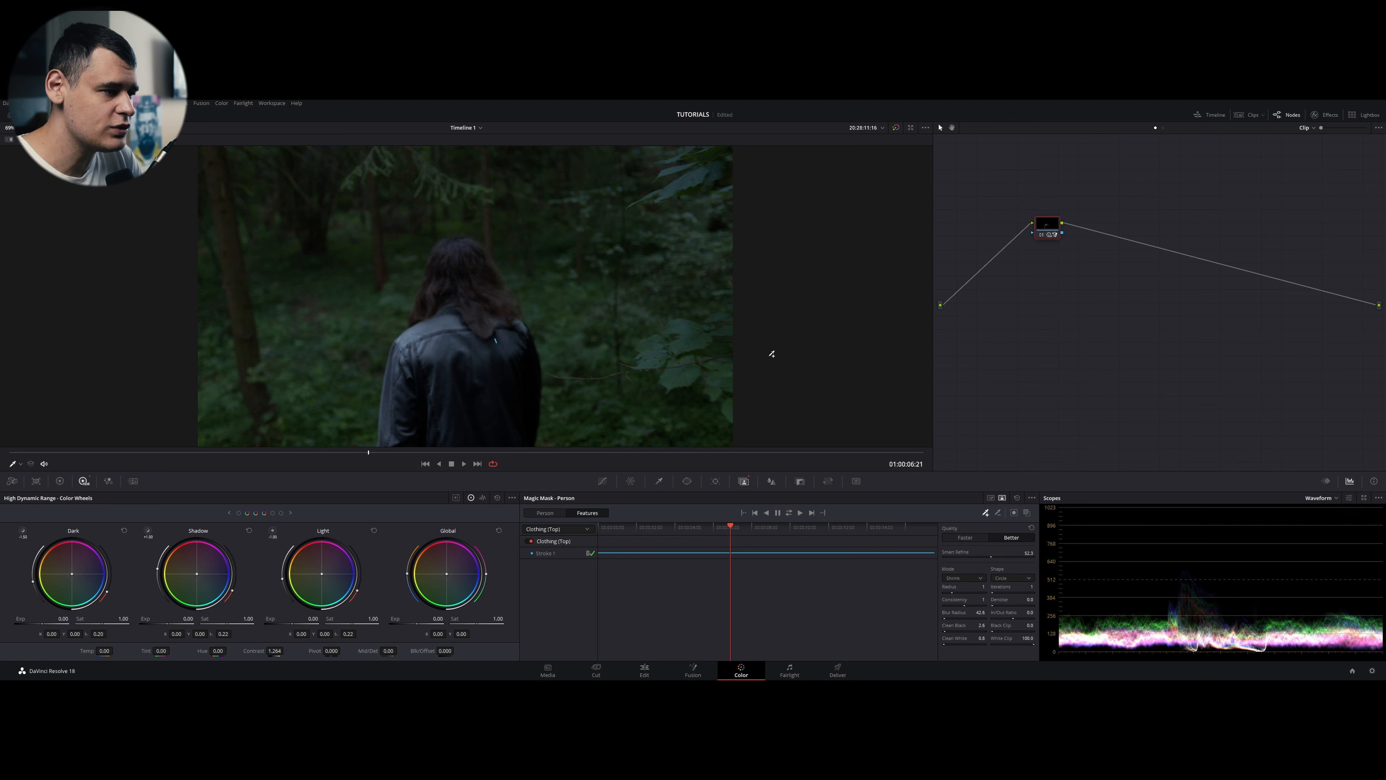
{"action": "left_click", "coordinate": [659, 481]}
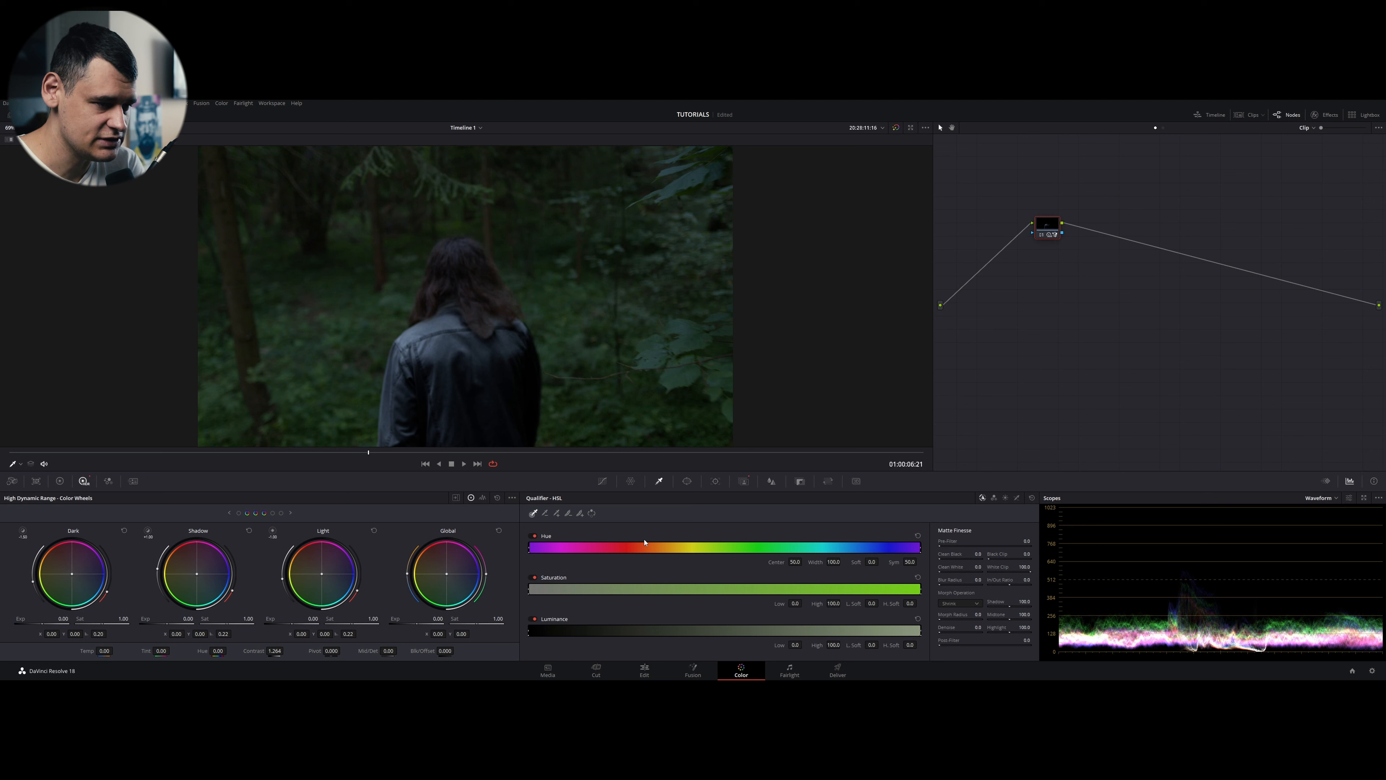
{"action": "left_click", "coordinate": [743, 481]}
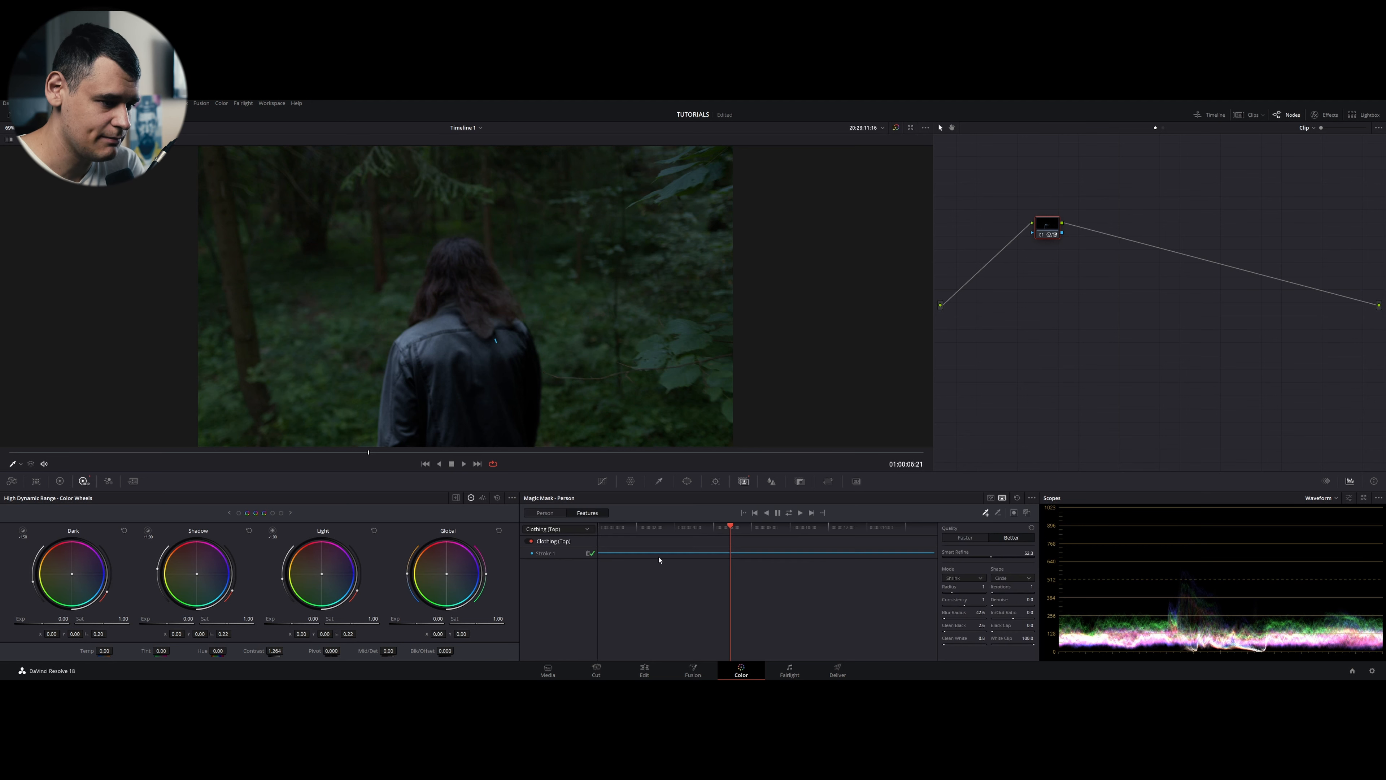
{"action": "left_click_drag", "start_coordinate": [624, 528], "coordinate": [760, 551]}
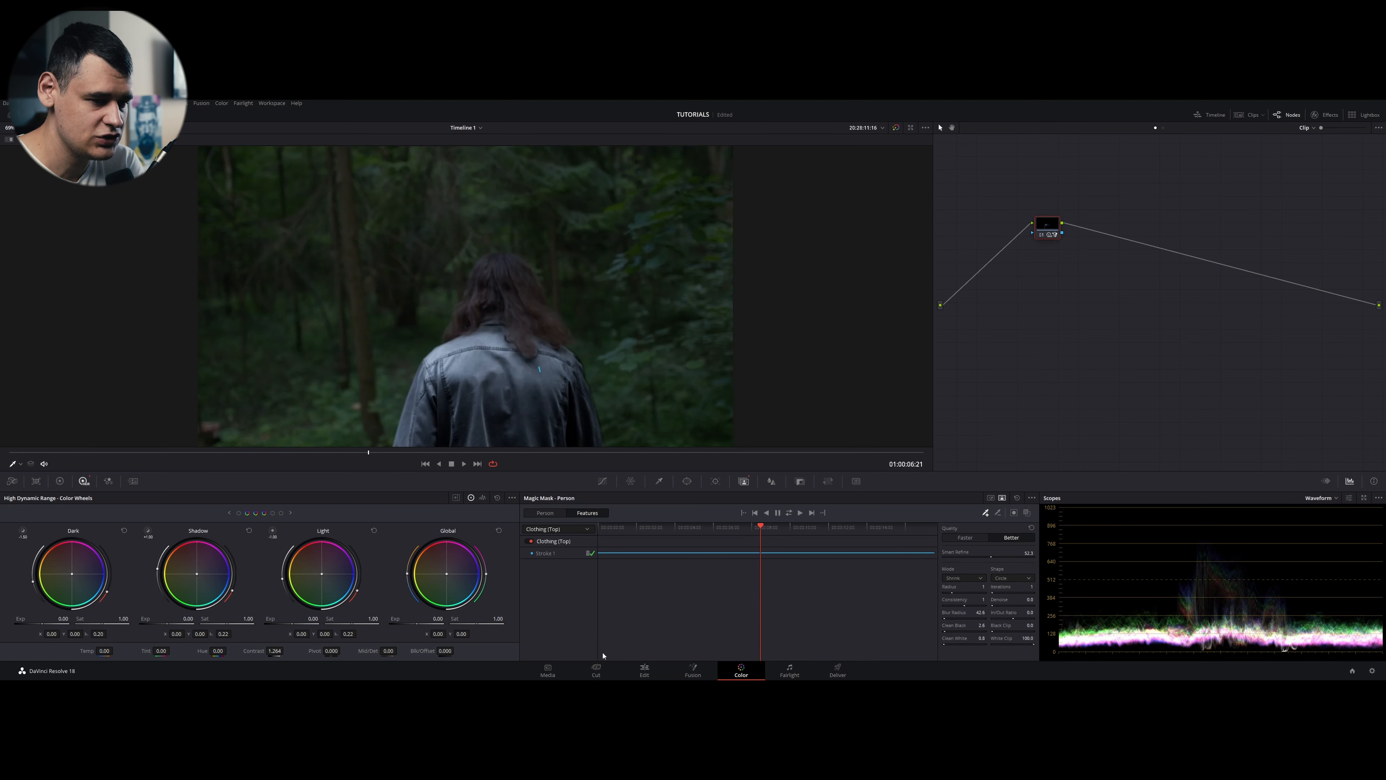
Toggle mask inversion and the mask overlay on and off at 01:00:08:11 to examine how each shows the shirt mask
{"action": "left_click", "coordinate": [1014, 515]}
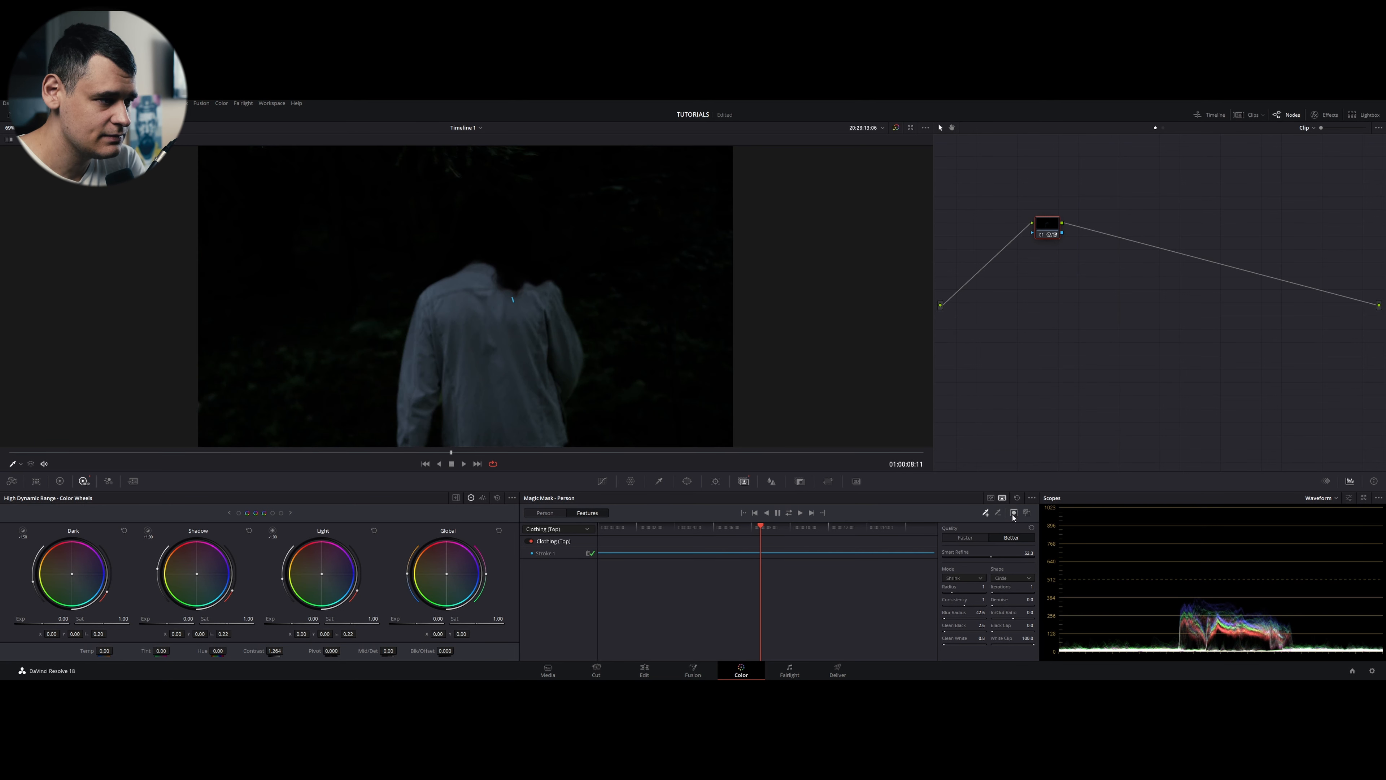
{"action": "left_click", "coordinate": [1014, 514]}
{"action": "left_click", "coordinate": [1014, 514]}
{"action": "left_click", "coordinate": [1014, 514]}
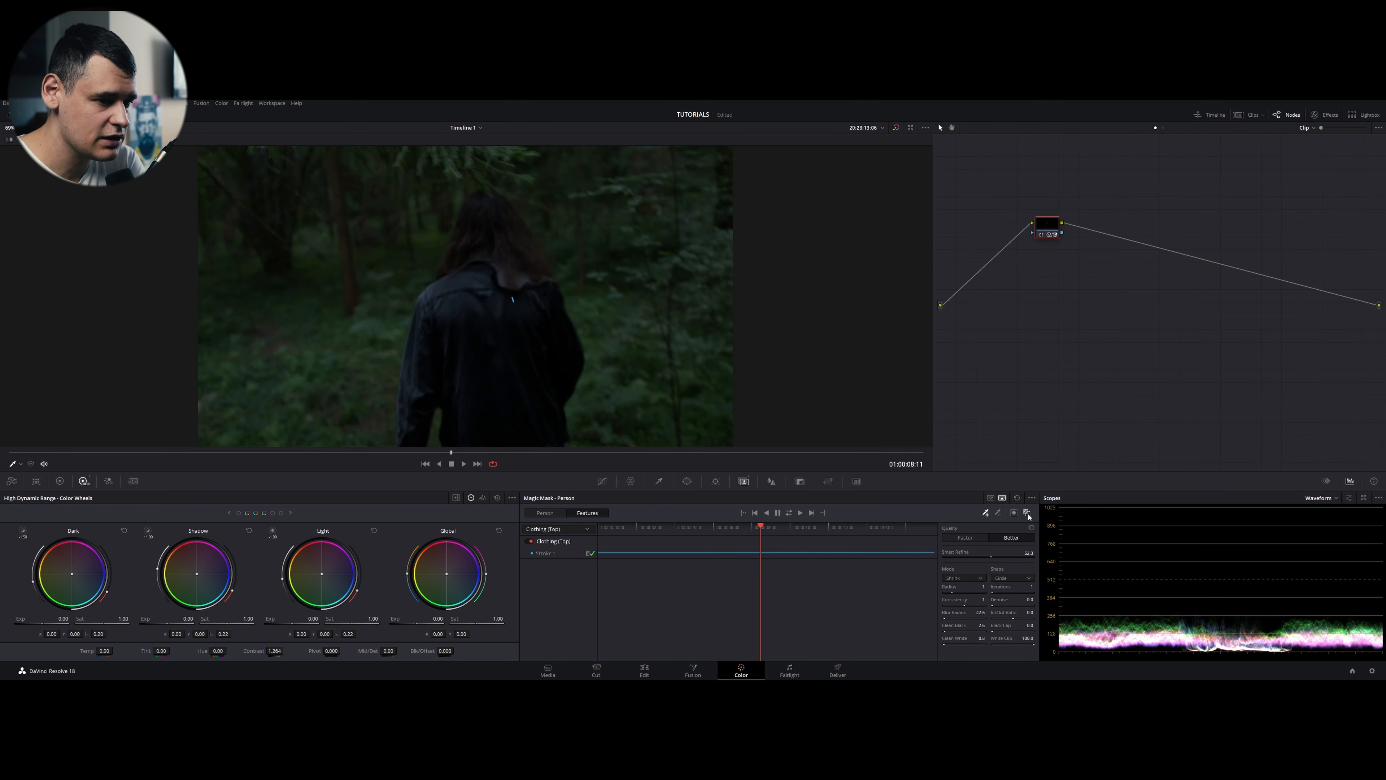
{"action": "left_click", "coordinate": [1027, 513]}
{"action": "left_click", "coordinate": [1027, 513]}
{"action": "left_click", "coordinate": [1027, 513]}
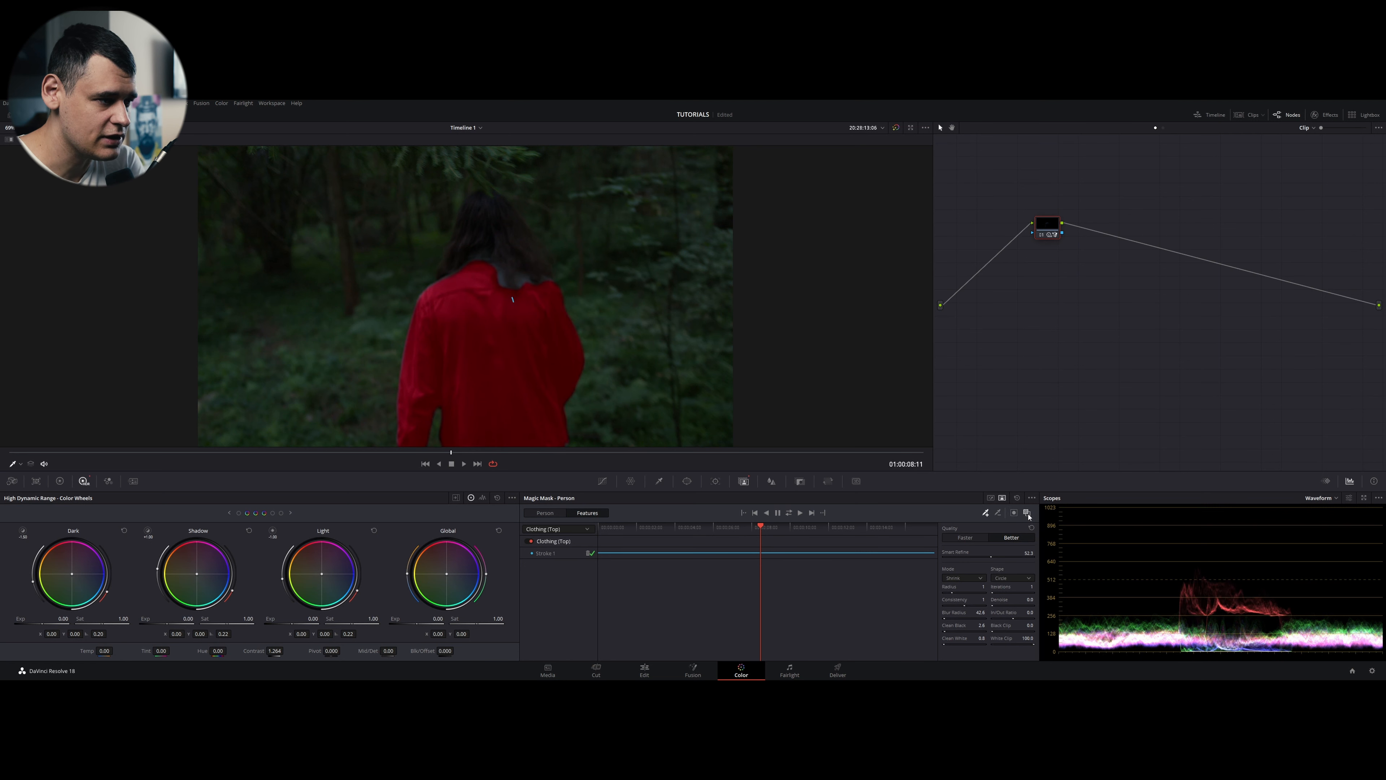
{"action": "left_click", "coordinate": [1028, 514]}
Leave the mask uninverted, turn on the mask overlay and scrub back to 01:00:05:03
{"action": "left_click", "coordinate": [1014, 514]}
{"action": "left_click", "coordinate": [1013, 514]}
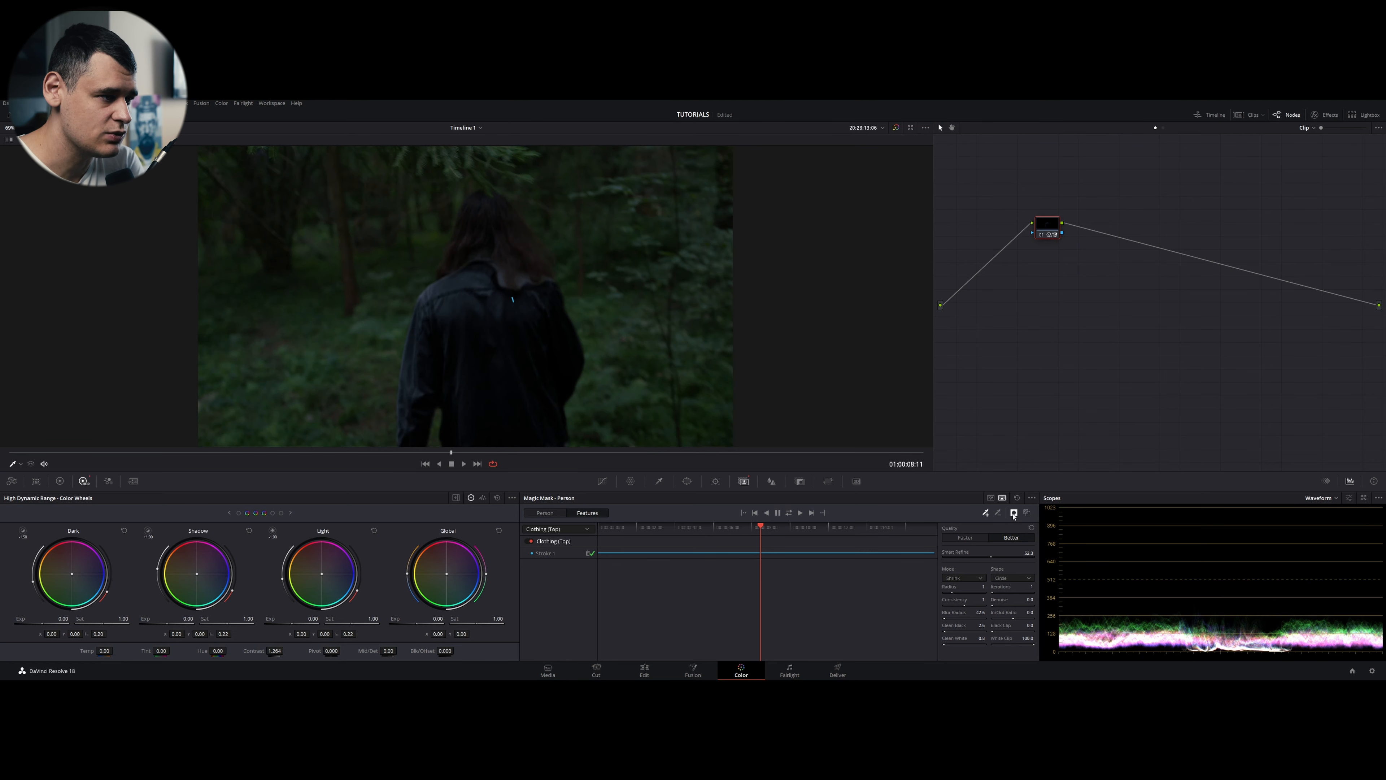
{"action": "left_click", "coordinate": [1014, 514]}
{"action": "left_click", "coordinate": [1014, 515]}
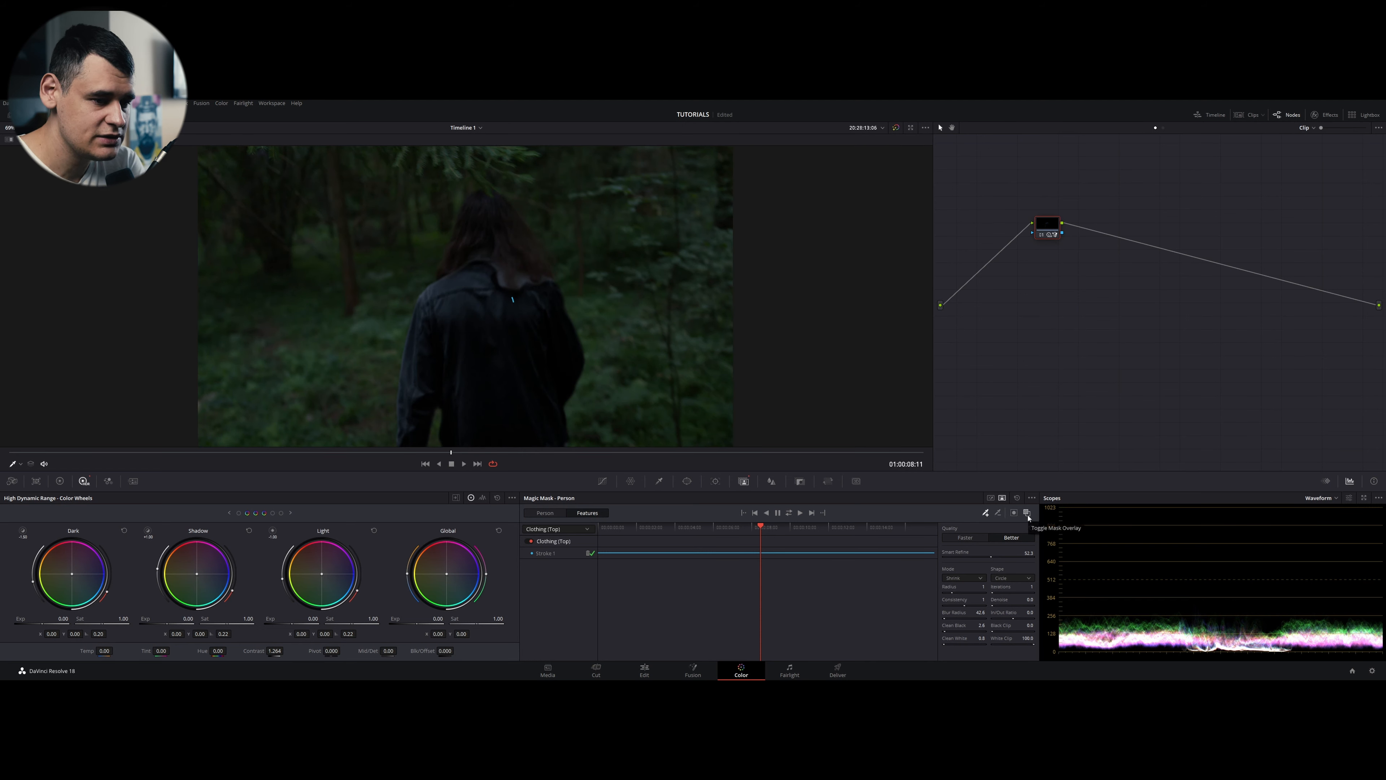
{"action": "left_click", "coordinate": [1027, 513]}
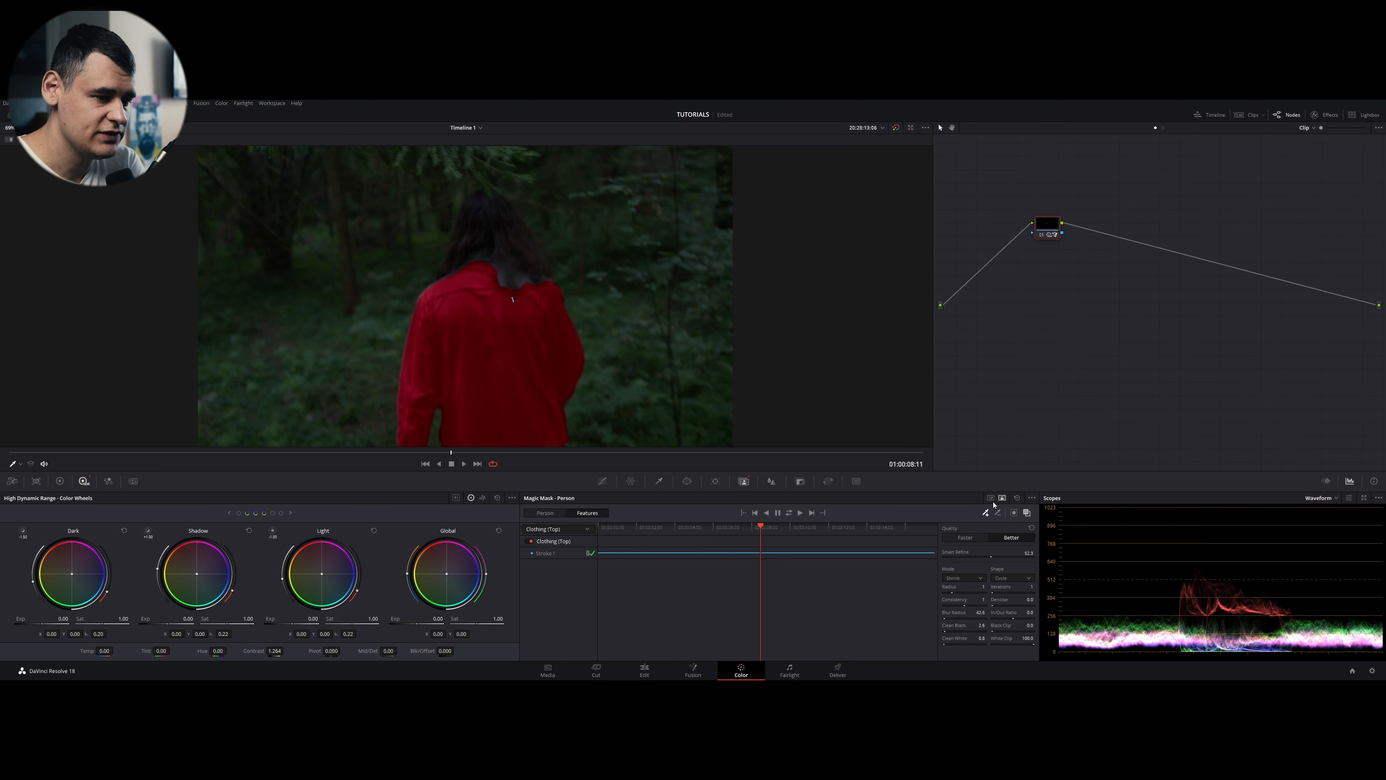
{"action": "left_click_drag", "start_coordinate": [764, 525], "coordinate": [697, 527]}
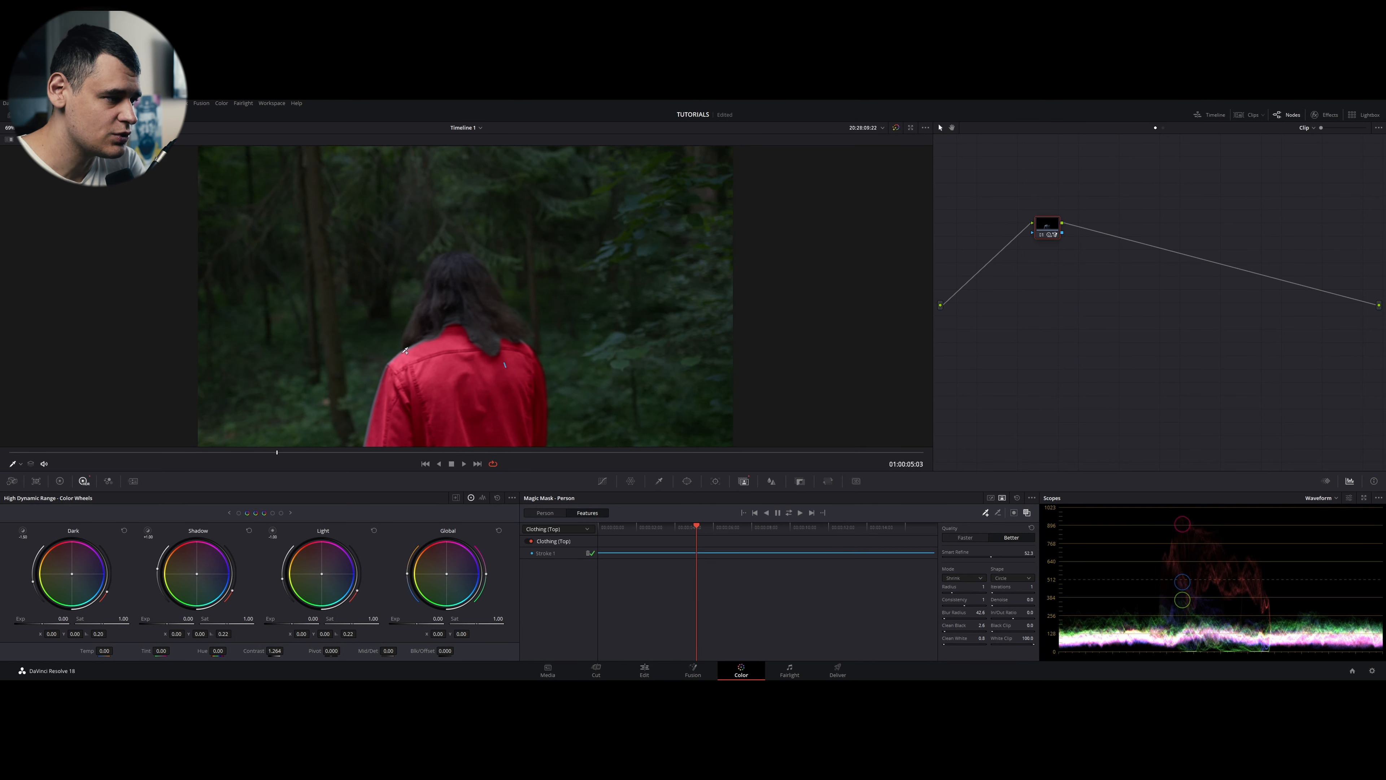
Try a second stroke on the shirt's left shoulder, inspect it around neighbouring frames and delete it
{"action": "left_click_drag", "start_coordinate": [405, 352], "coordinate": [402, 361]}
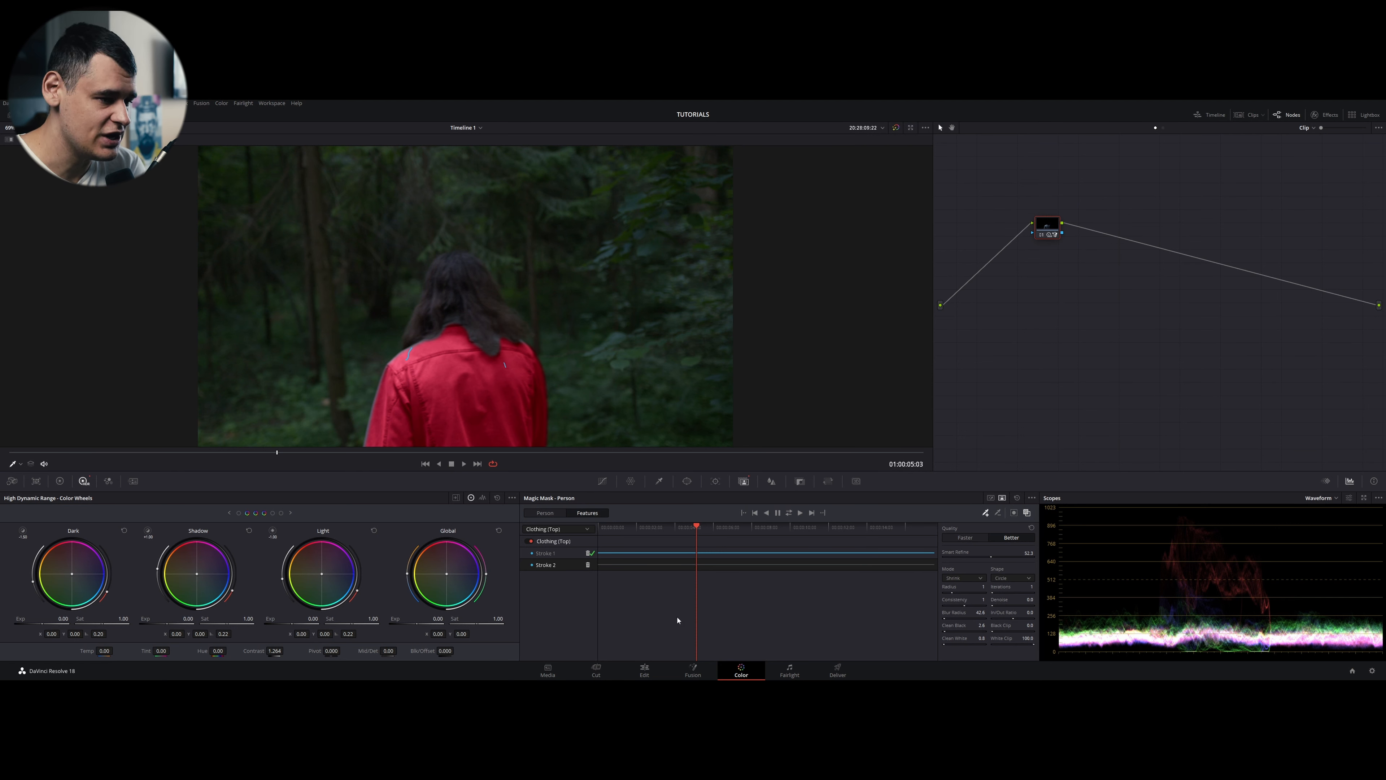
{"action": "left_click", "coordinate": [720, 527]}
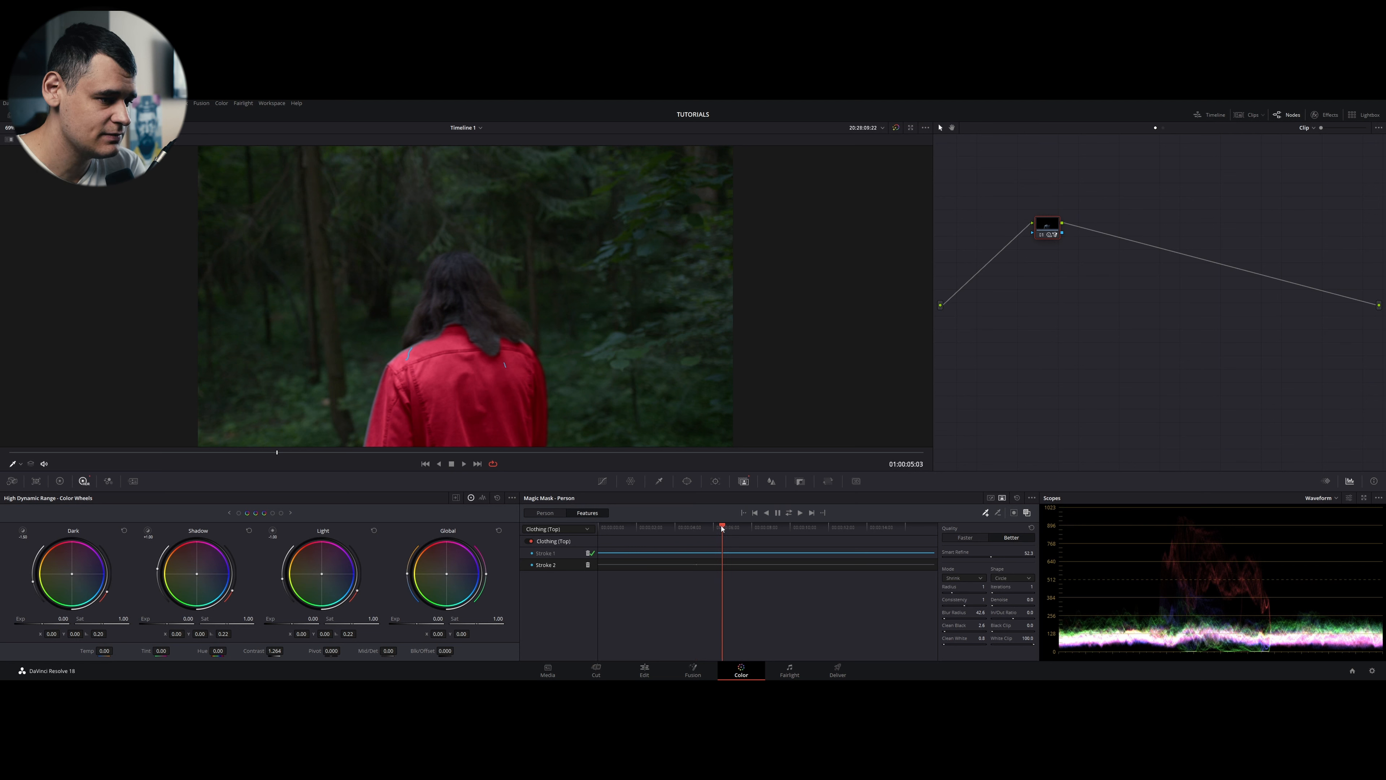
{"action": "left_click", "coordinate": [689, 527]}
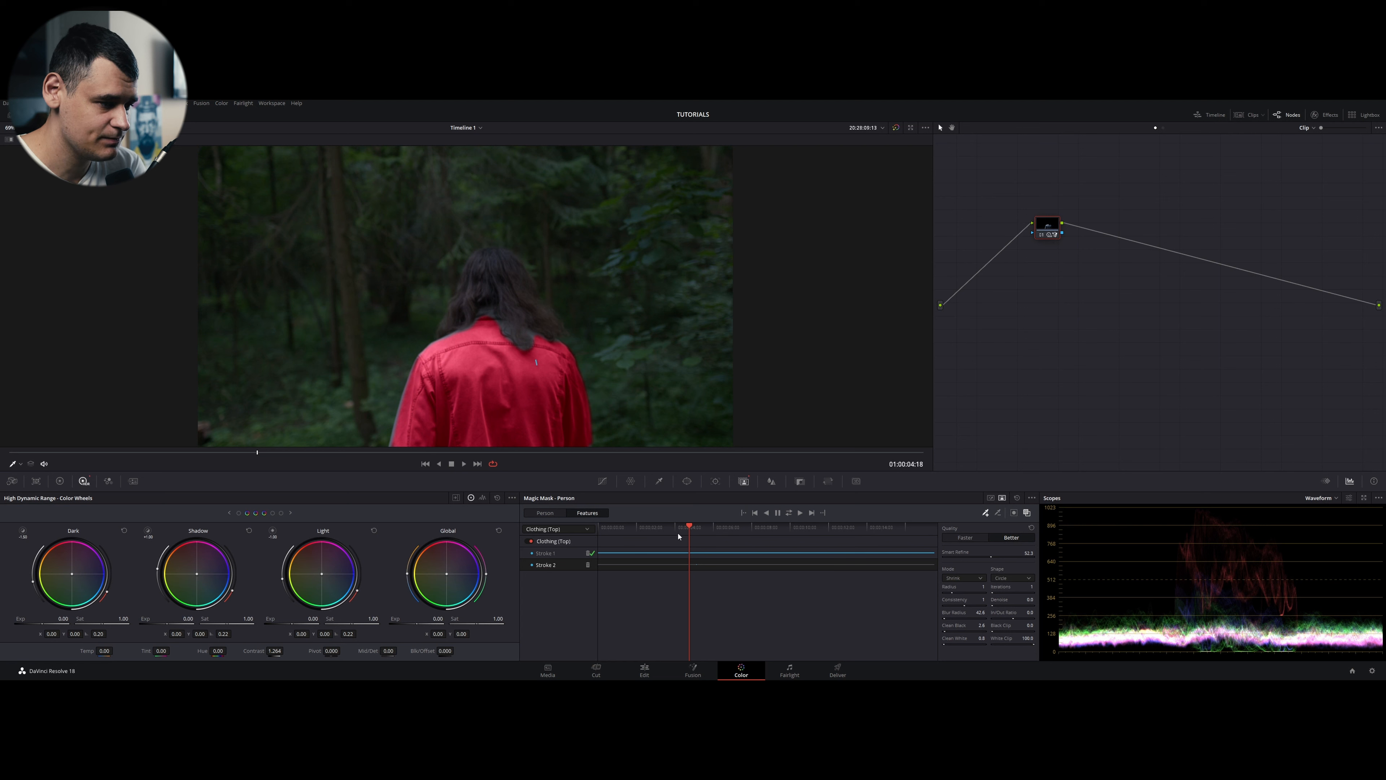
{"action": "left_click", "coordinate": [697, 554]}
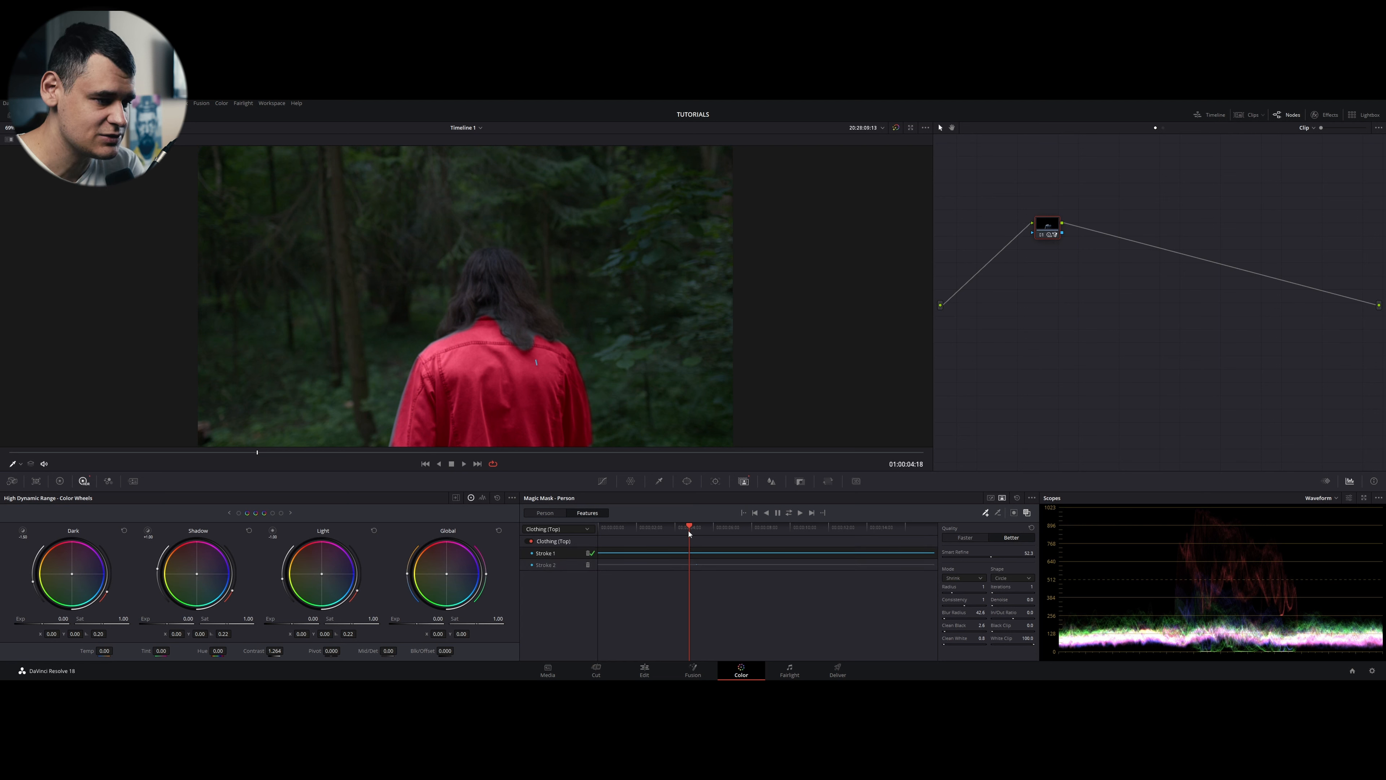
{"action": "left_click_drag", "start_coordinate": [689, 534], "coordinate": [692, 532]}
{"action": "left_click", "coordinate": [699, 568]}
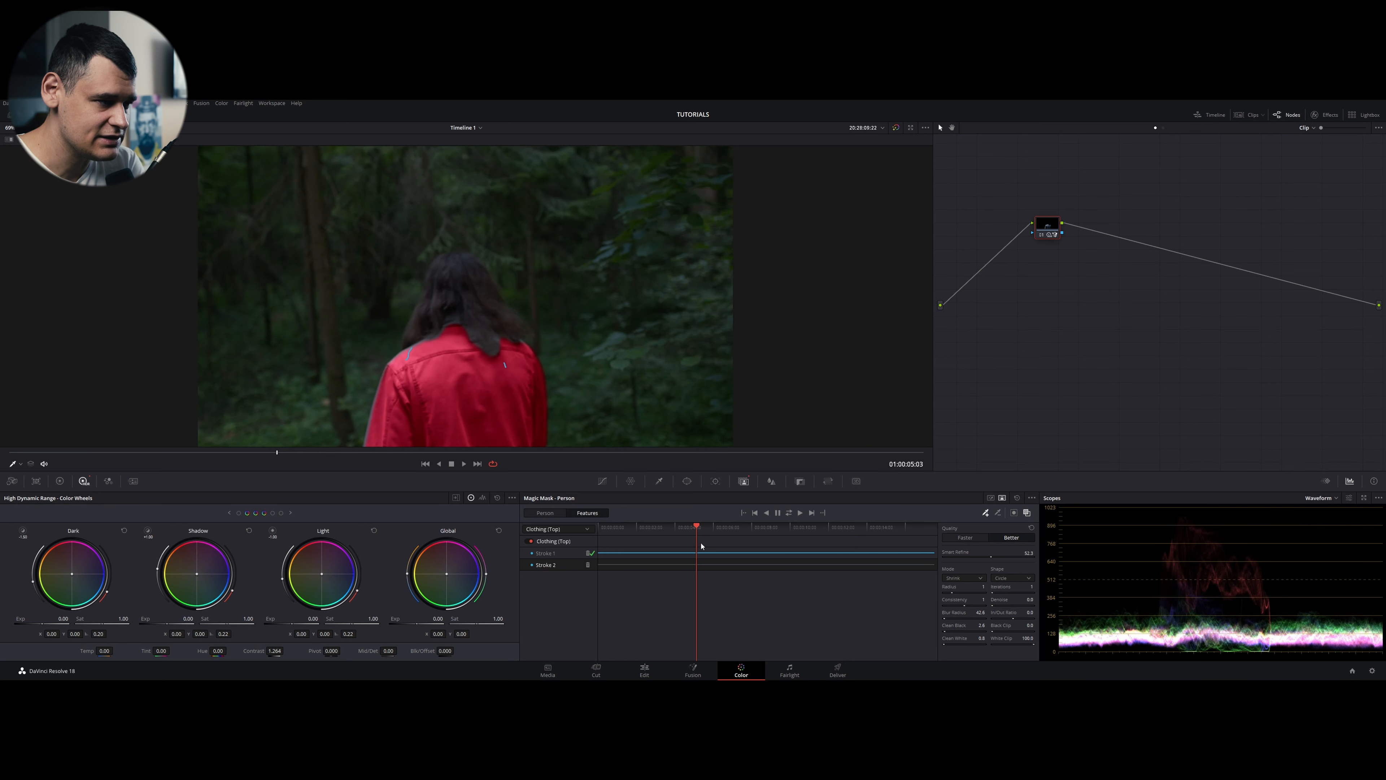
{"action": "left_click", "coordinate": [589, 565]}
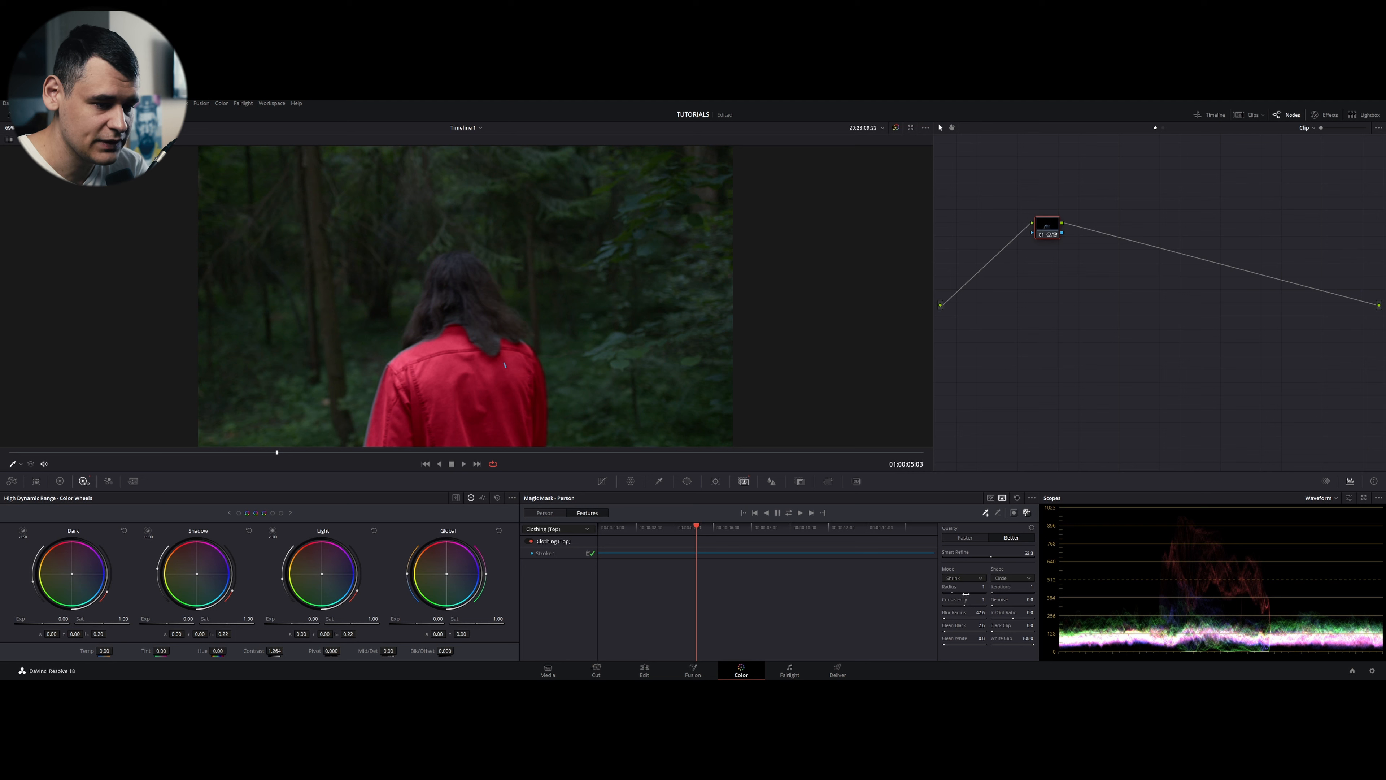
Add one stroke on the shirt's back and one on the hair, and enable Track Selected Stroke Only
{"action": "left_click", "coordinate": [1032, 497]}
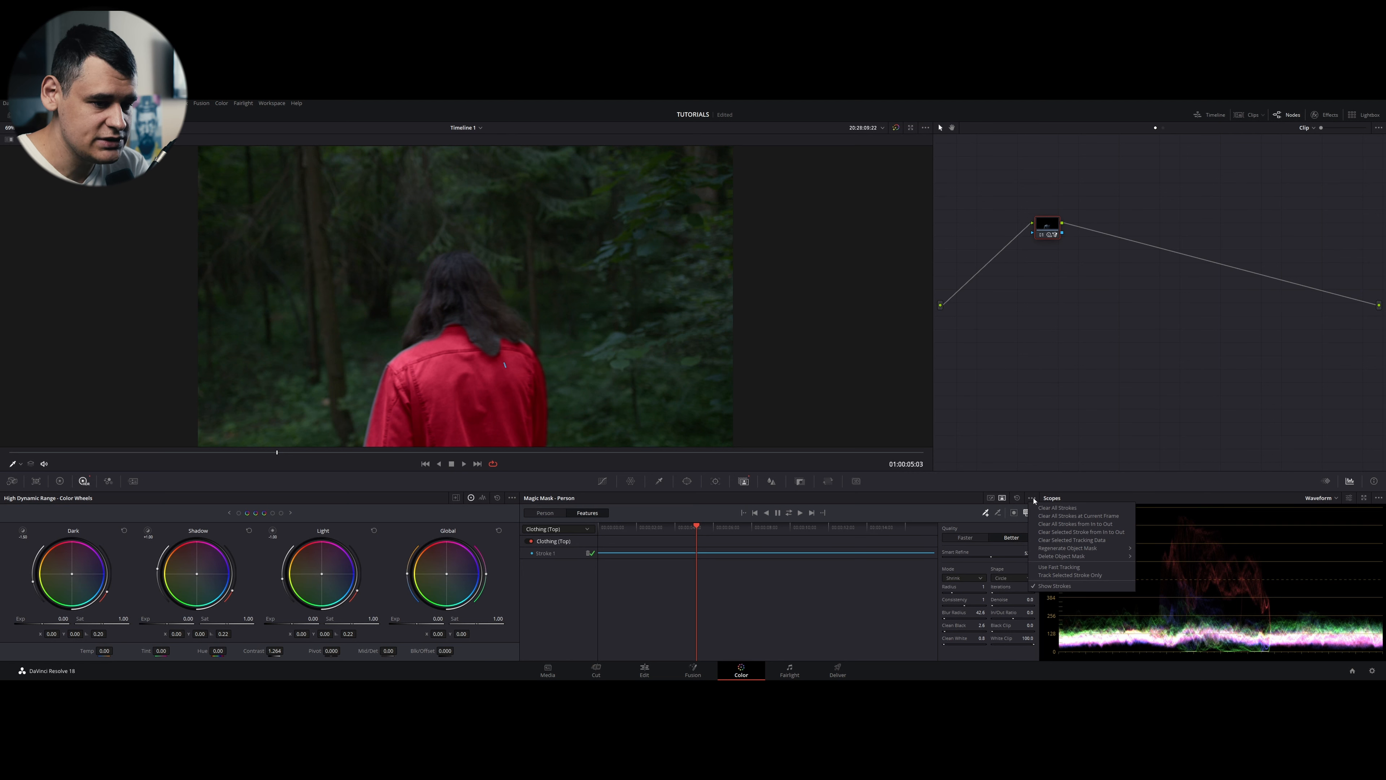
{"action": "left_click", "coordinate": [628, 569]}
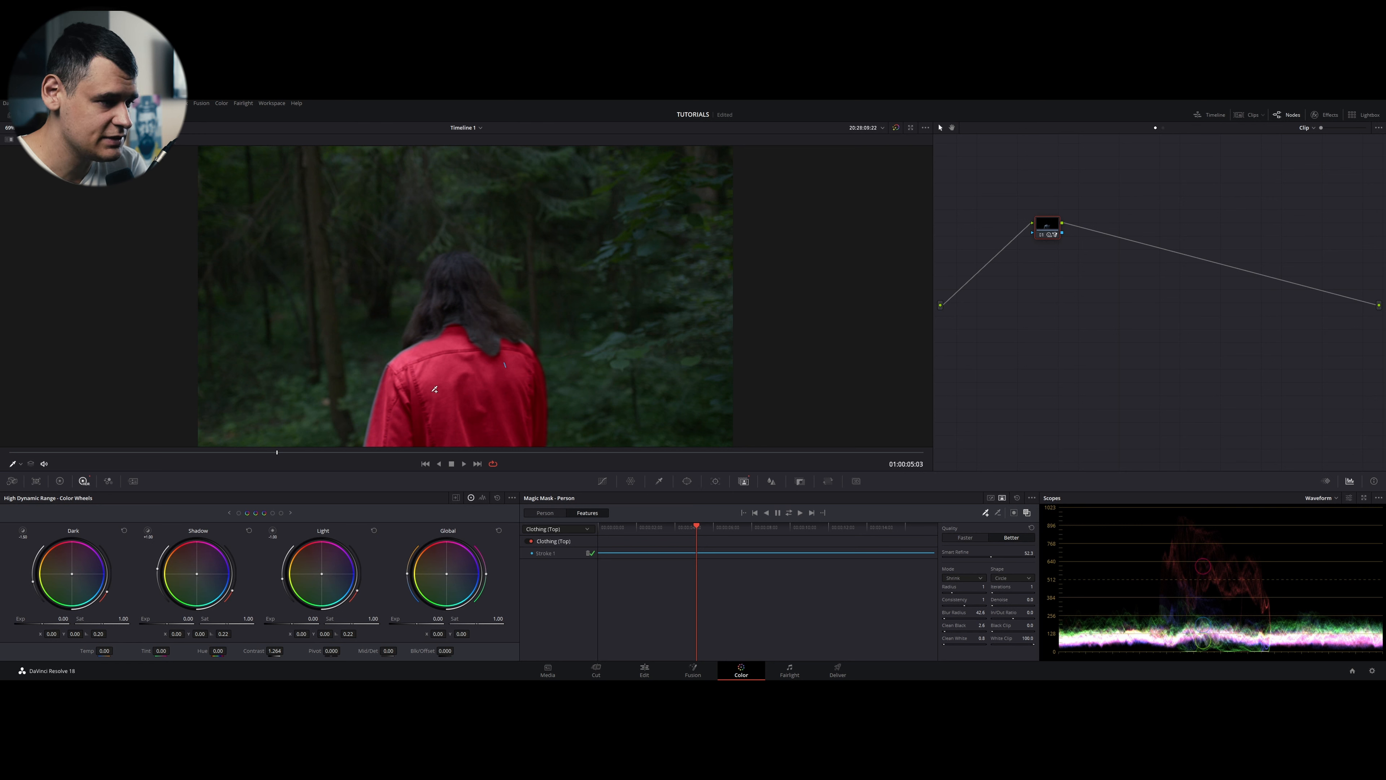
{"action": "left_click_drag", "start_coordinate": [435, 381], "coordinate": [443, 386]}
{"action": "left_click_drag", "start_coordinate": [452, 284], "coordinate": [457, 284]}
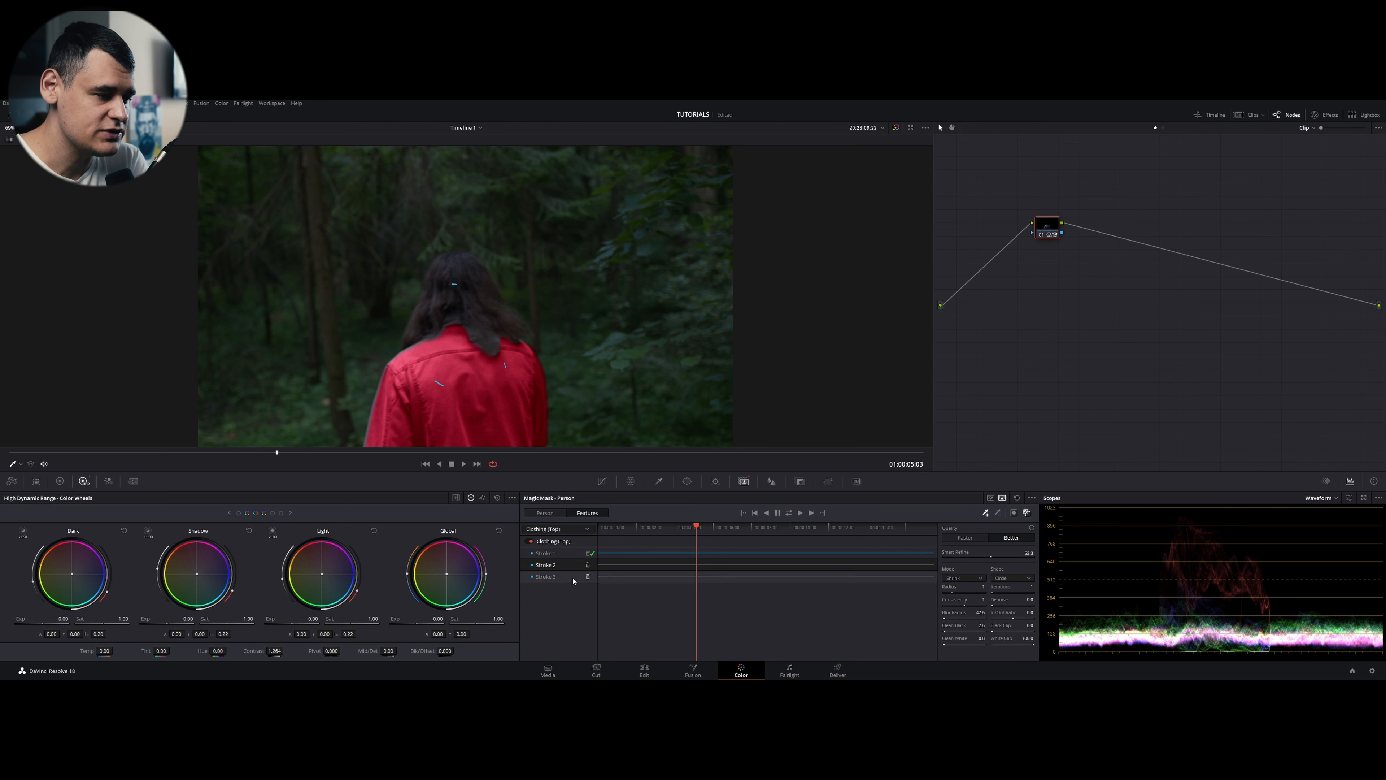
{"action": "left_click", "coordinate": [1031, 498]}
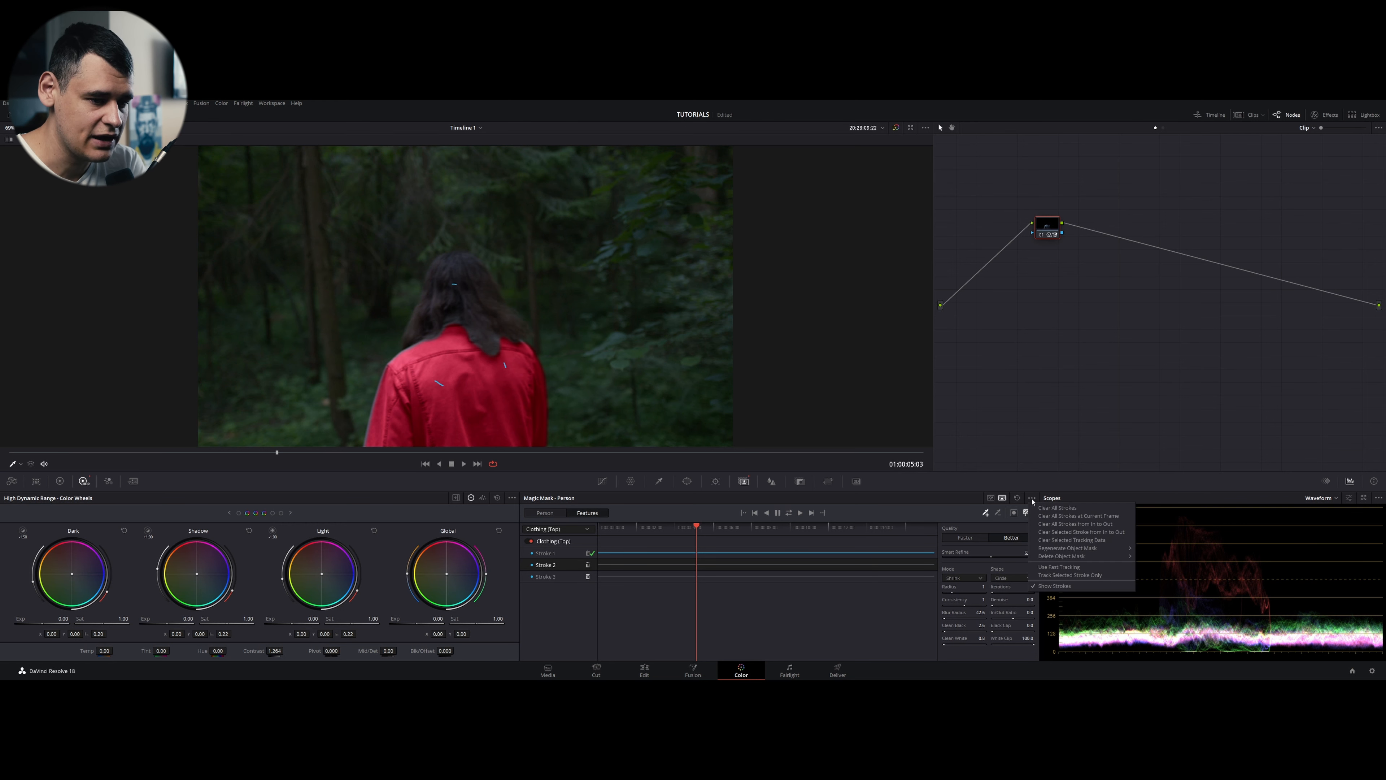
{"action": "left_click", "coordinate": [1065, 575]}
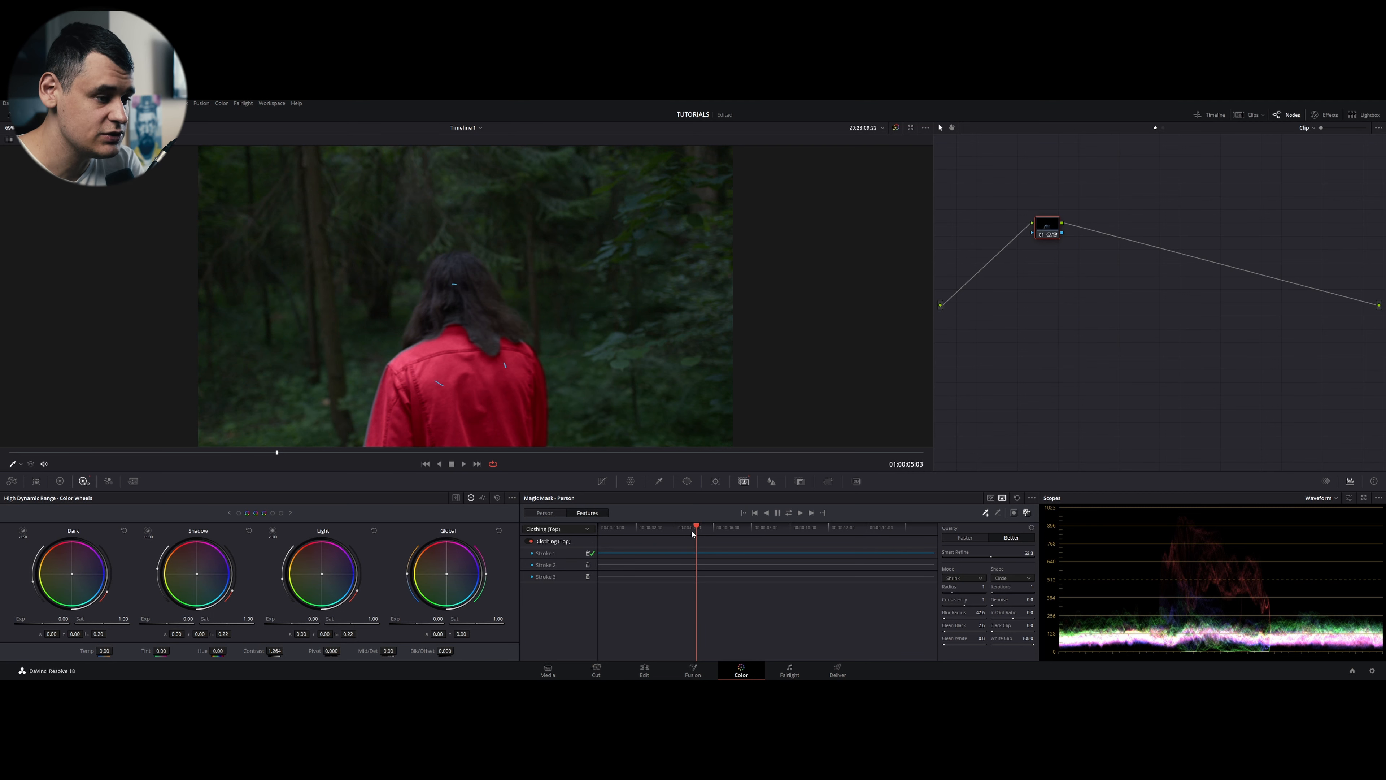
Scrub the earlier part of the clip and delete the extra strokes on the back and hair
{"action": "mouse_move", "coordinate": [644, 532]}
{"action": "left_mouse_down"}
{"action": "mouse_move", "coordinate": [710, 538]}
{"action": "mouse_move", "coordinate": [695, 548]}
{"action": "left_mouse_up"}
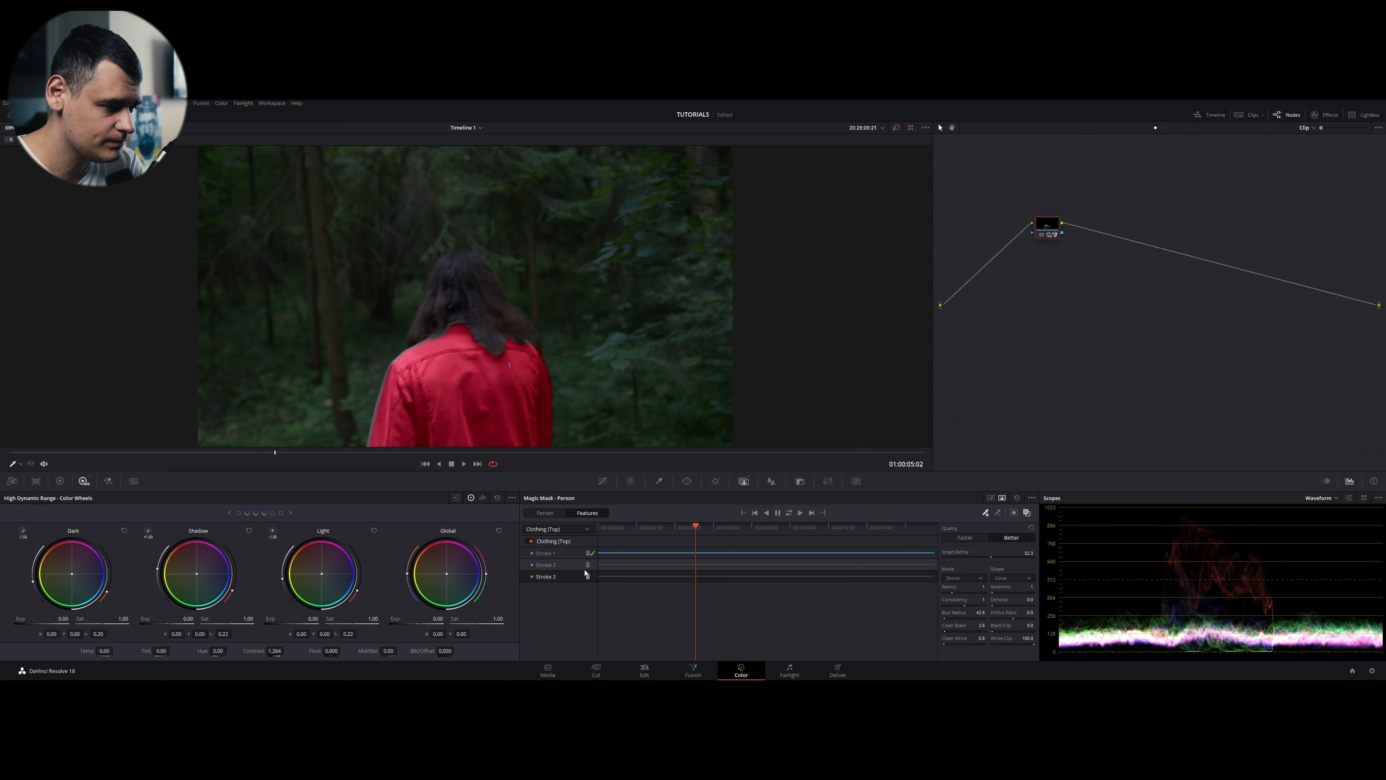
{"action": "left_click", "coordinate": [588, 564]}
{"action": "left_click", "coordinate": [588, 565]}
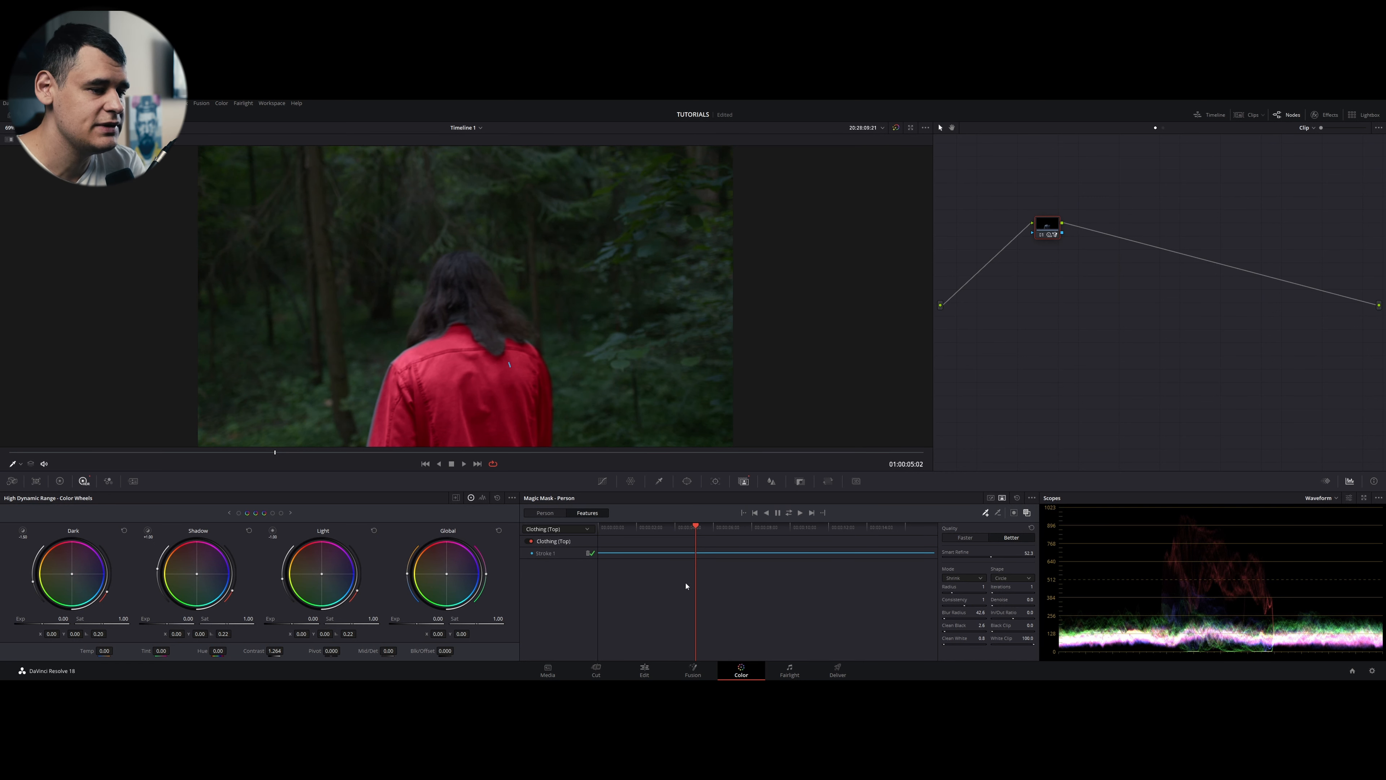
Try a subtracting stroke across the person's hair and delete it
{"action": "left_click", "coordinate": [998, 512]}
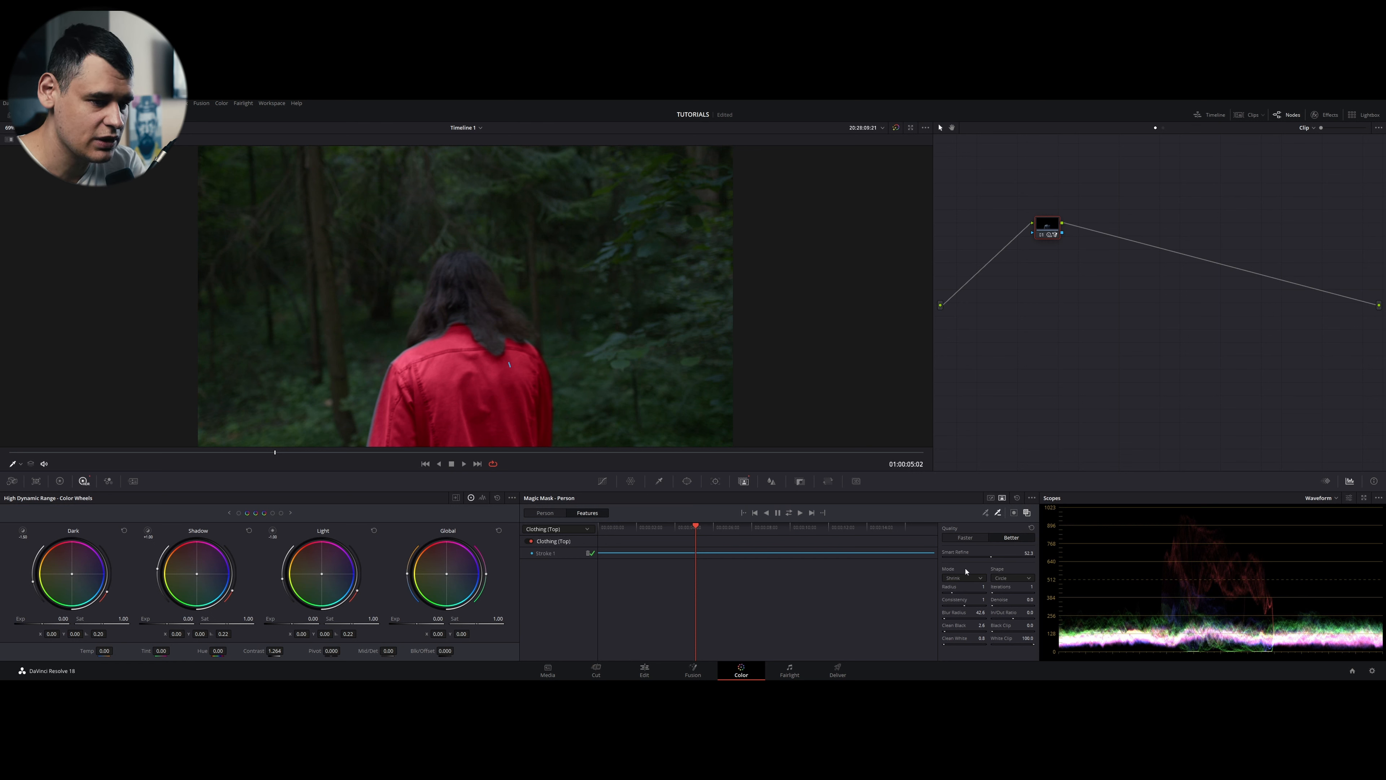
{"action": "left_click_drag", "start_coordinate": [456, 273], "coordinate": [475, 284]}
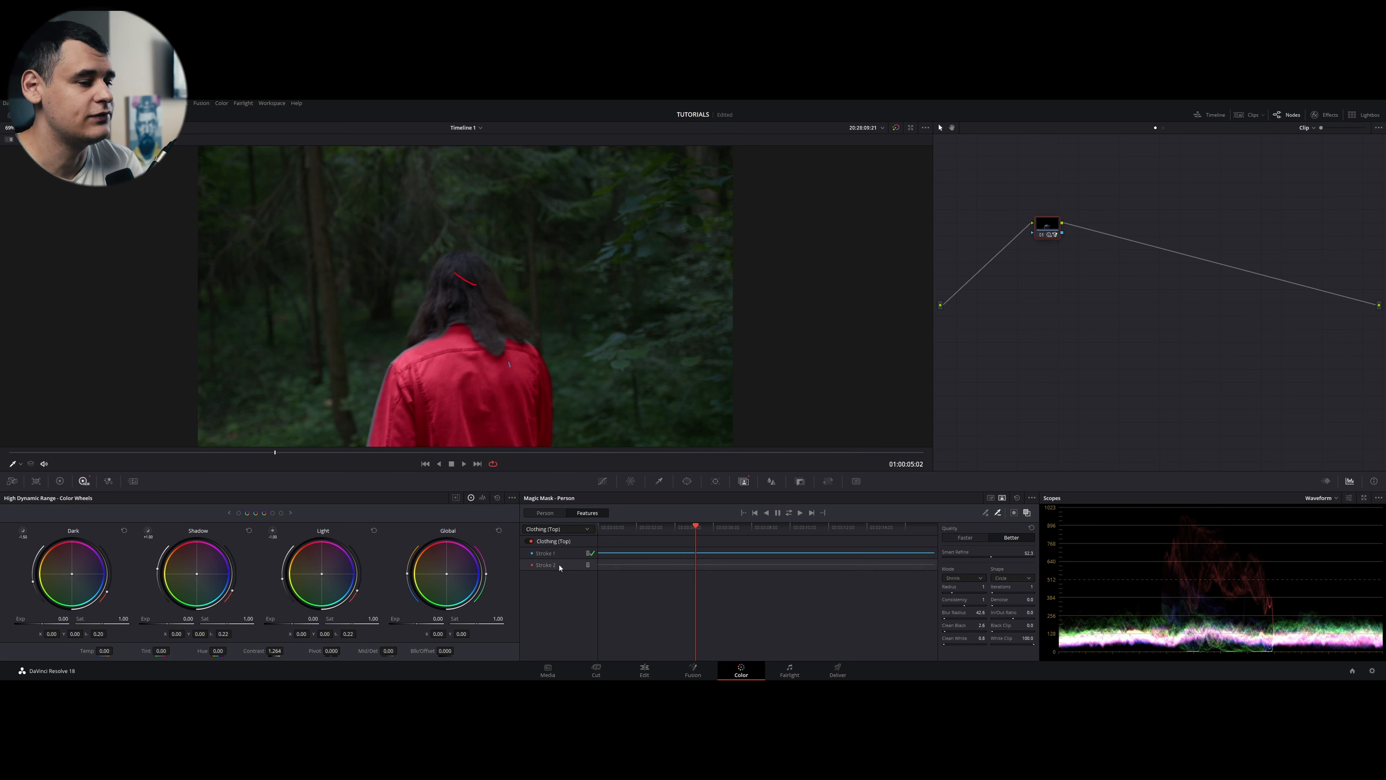
{"action": "left_click", "coordinate": [588, 564]}
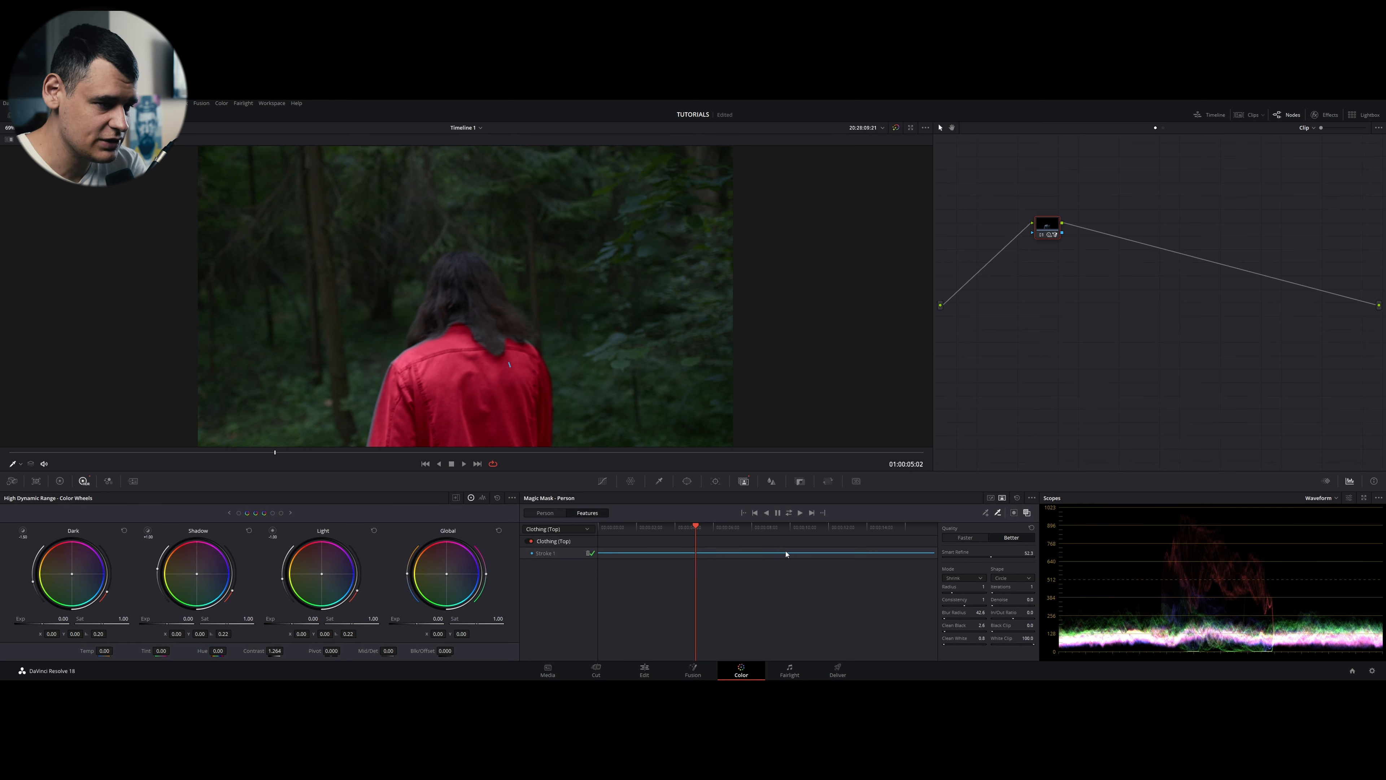
Compare the Person and Features modes, and play the clip from 01:00:04:23 to 01:00:05:12 to check the shirt mask
{"action": "left_click", "coordinate": [551, 514]}
{"action": "left_click", "coordinate": [580, 514]}
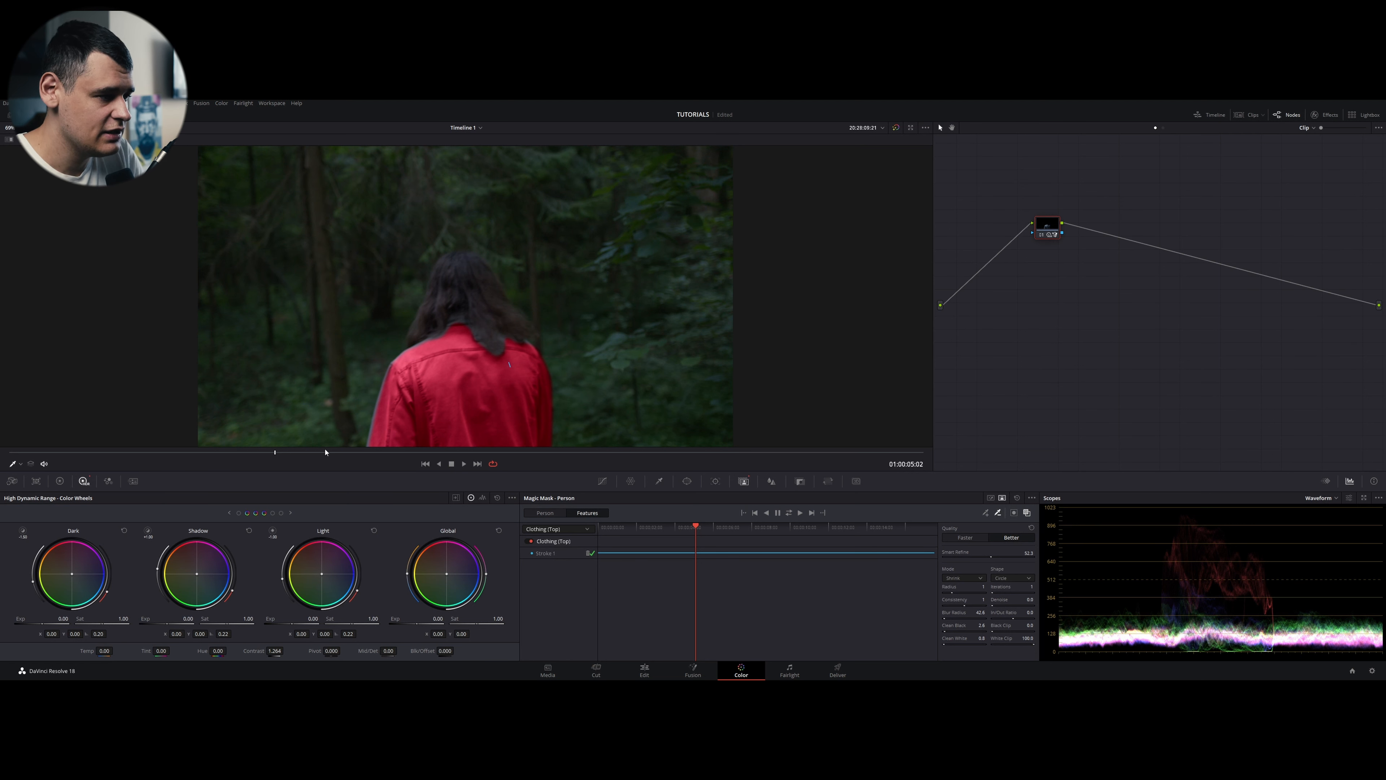
{"action": "key", "text": "Left"}
{"action": "key", "text": "Left"}
{"action": "key", "text": "Left"}
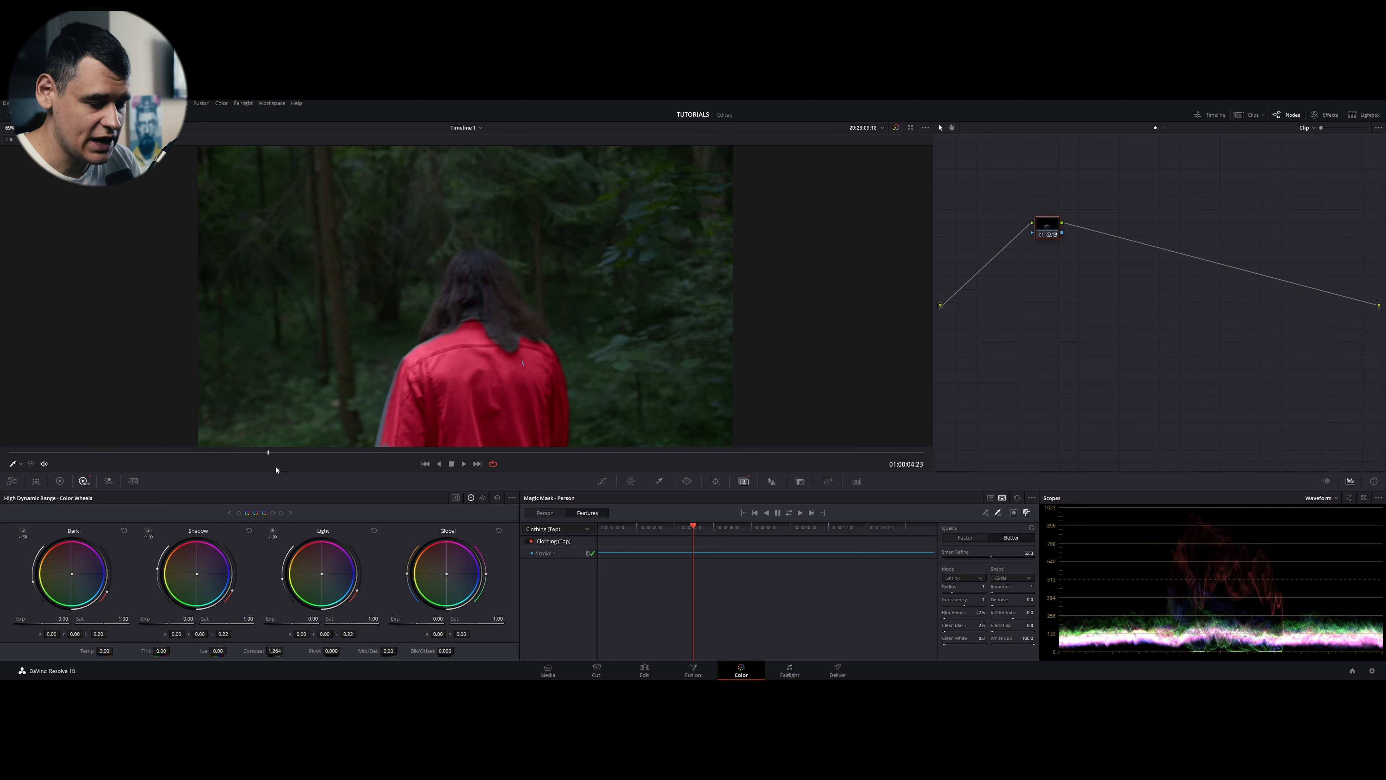
{"action": "key", "text": "space"}
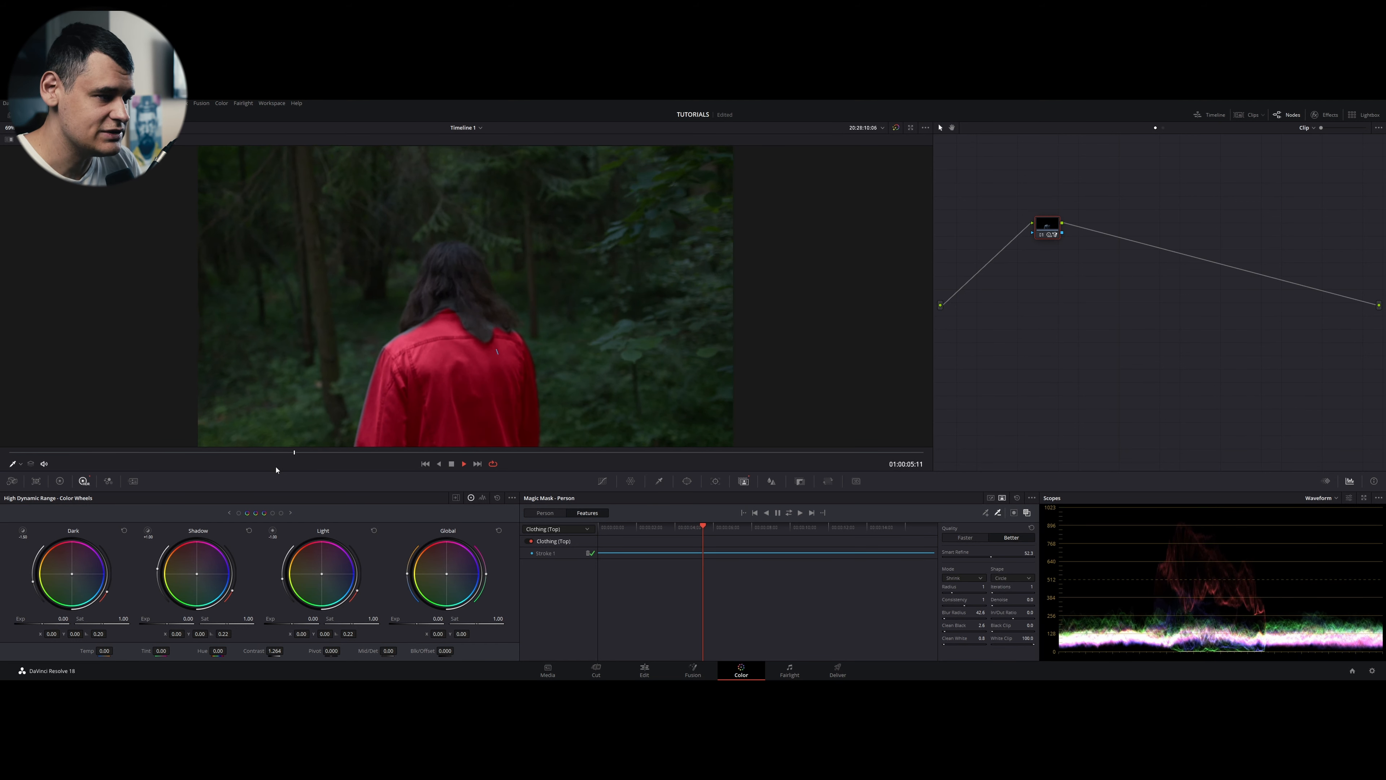
{"action": "key", "text": "space"}
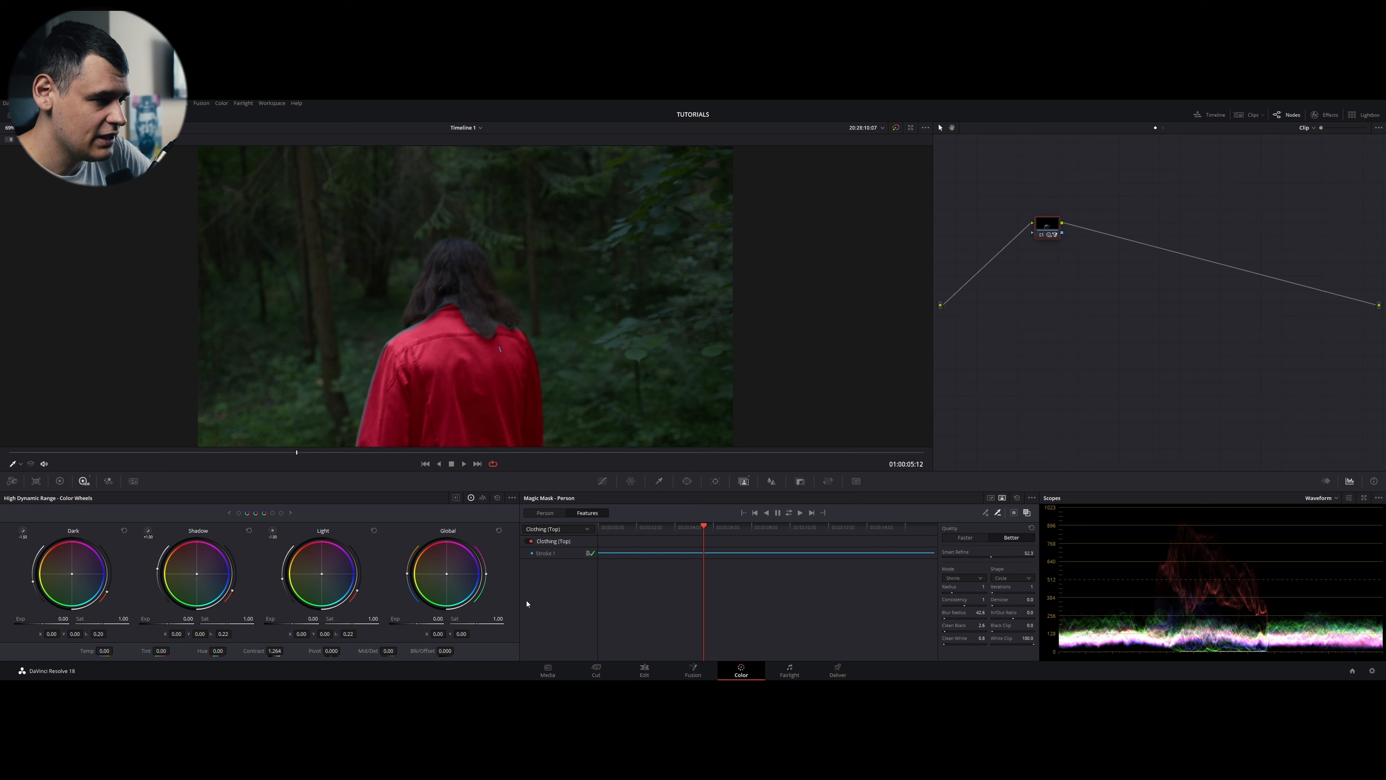
Delete the shirt's Clothing (Top) mask stroke and reset the node's grade, discarding a trial Curve window
{"action": "left_click", "coordinate": [588, 553]}
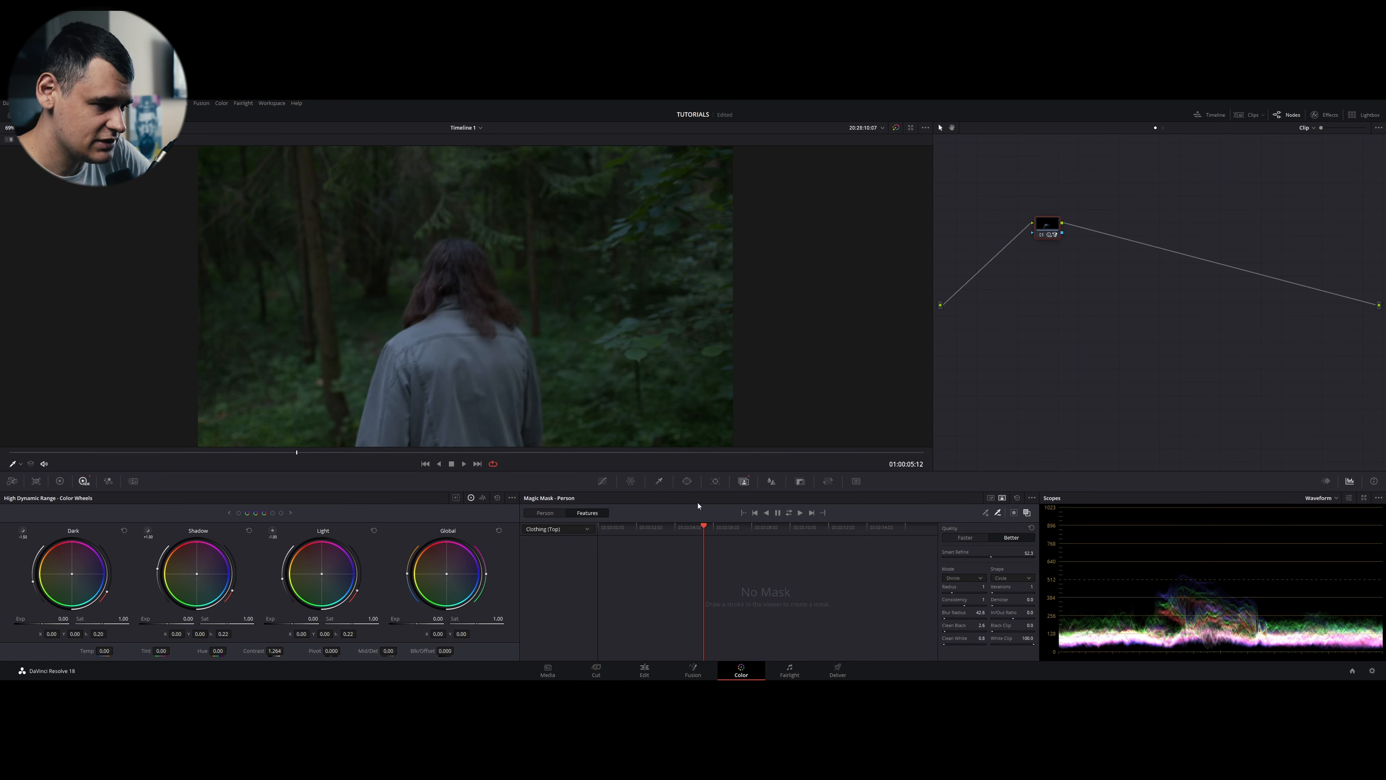
{"action": "left_click", "coordinate": [688, 482]}
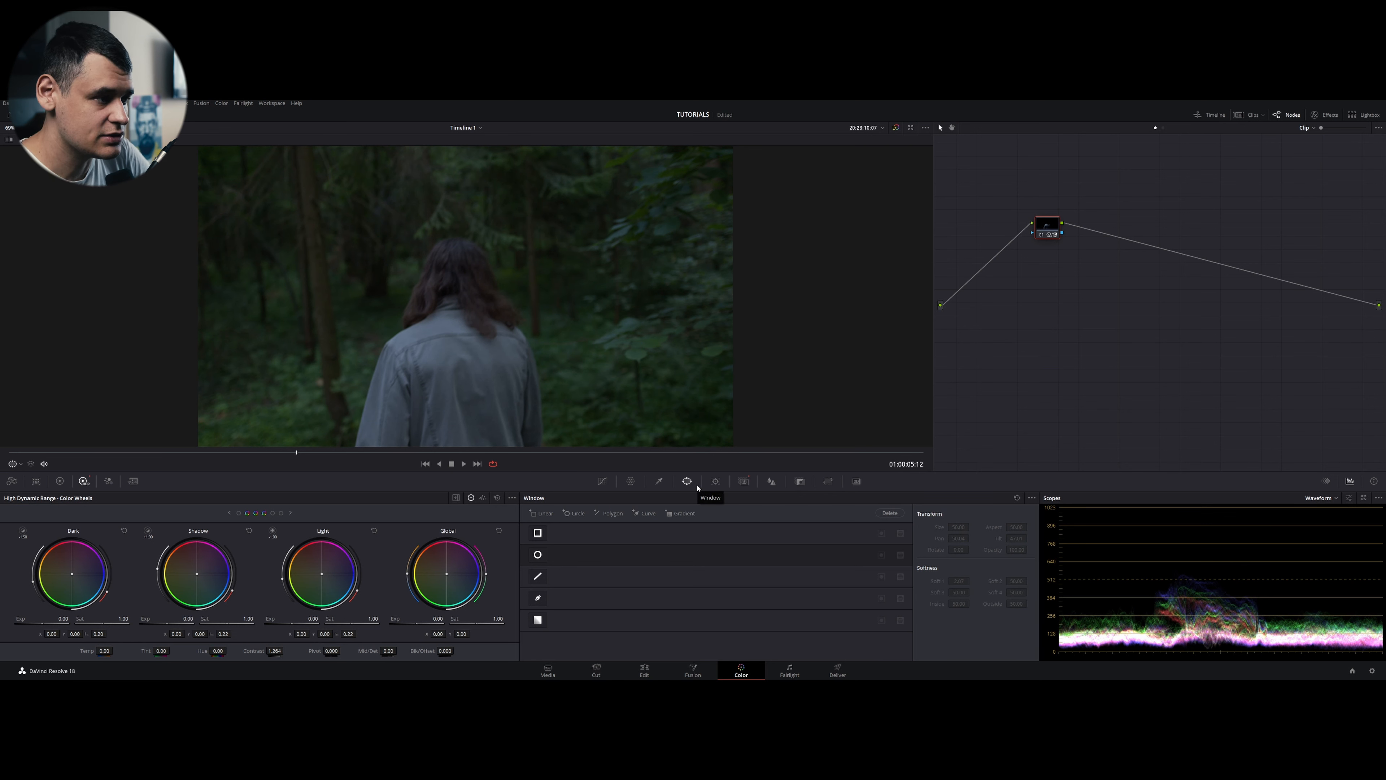
{"action": "left_click", "coordinate": [525, 599]}
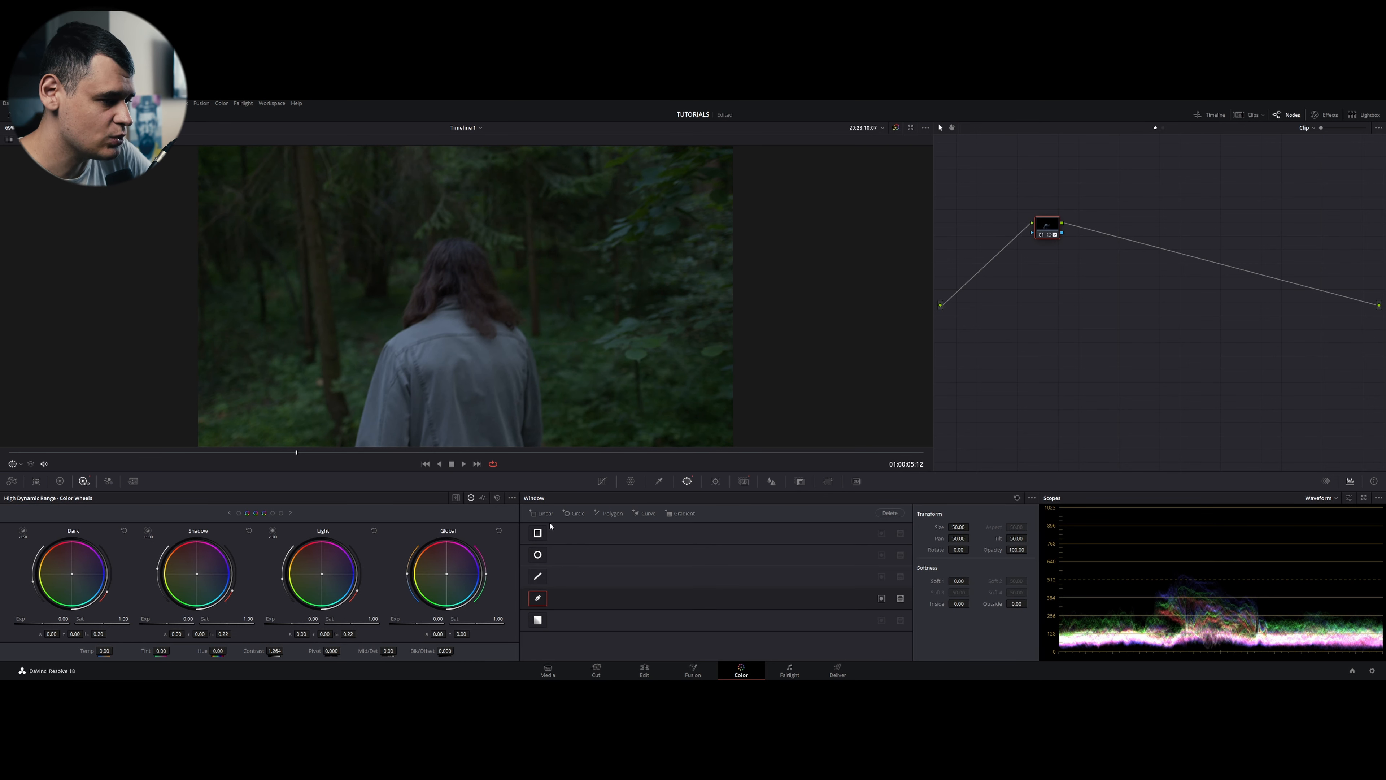
{"action": "left_click", "coordinate": [660, 481]}
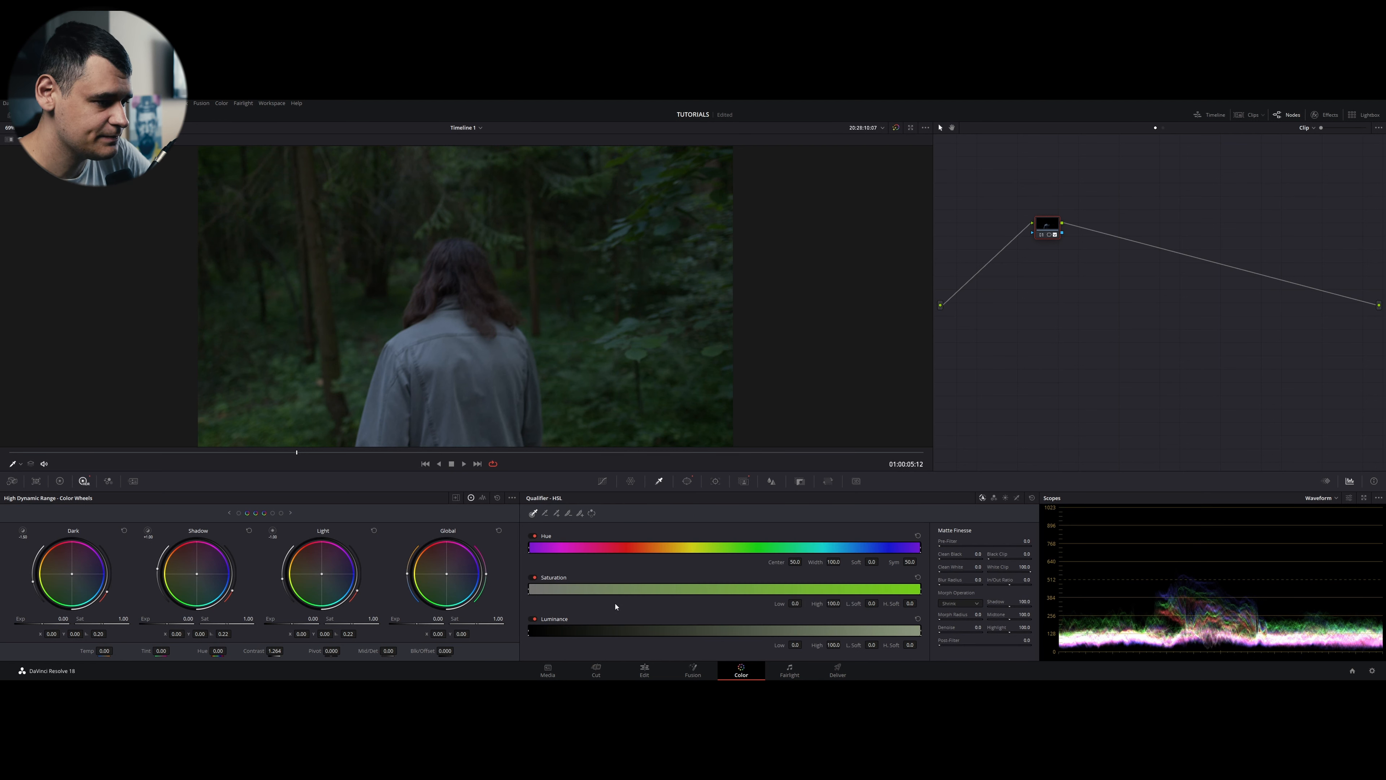
{"action": "left_click", "coordinate": [687, 481]}
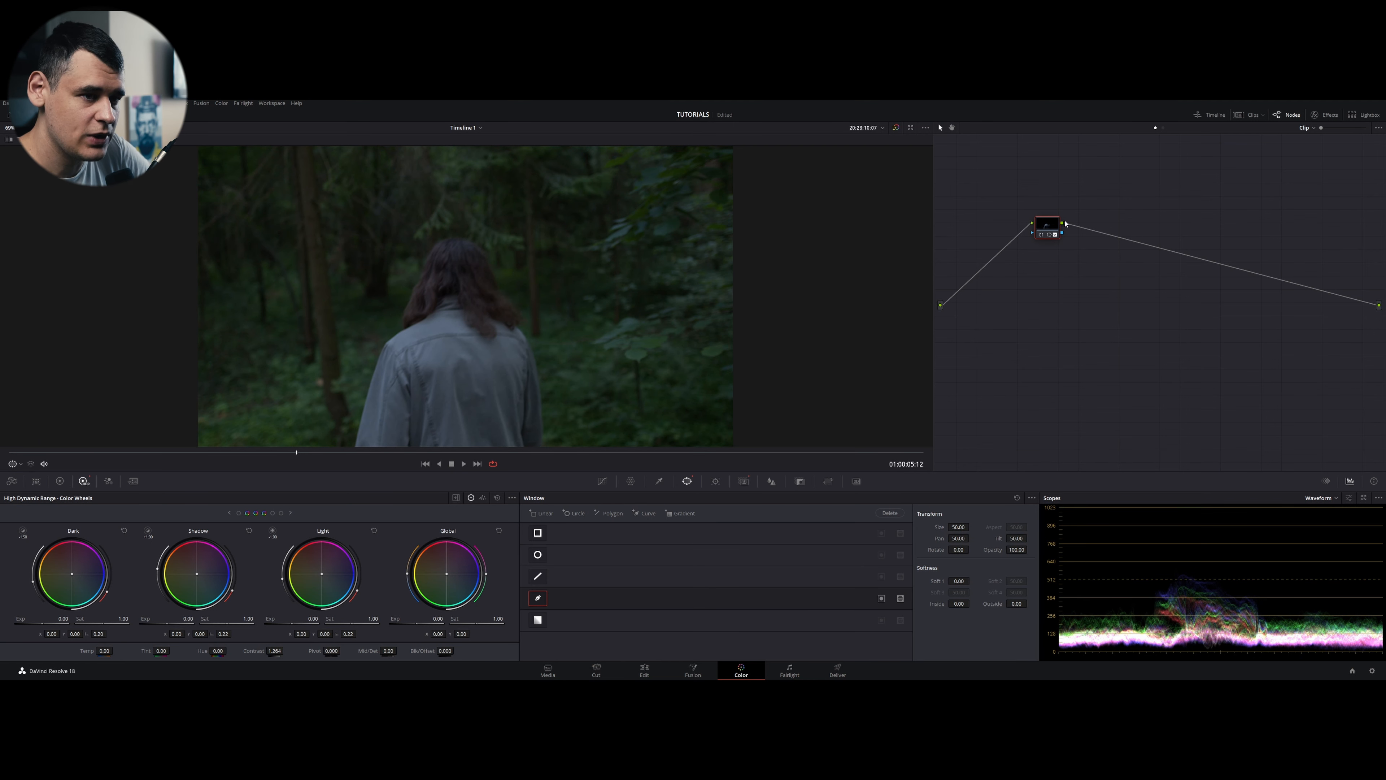
{"action": "right_click", "coordinate": [1066, 224]}
{"action": "left_click", "coordinate": [1089, 273]}
Sample the shirt's back with the HSL Qualifier on the clip's first frame and highlight the selection
{"action": "left_click", "coordinate": [659, 481]}
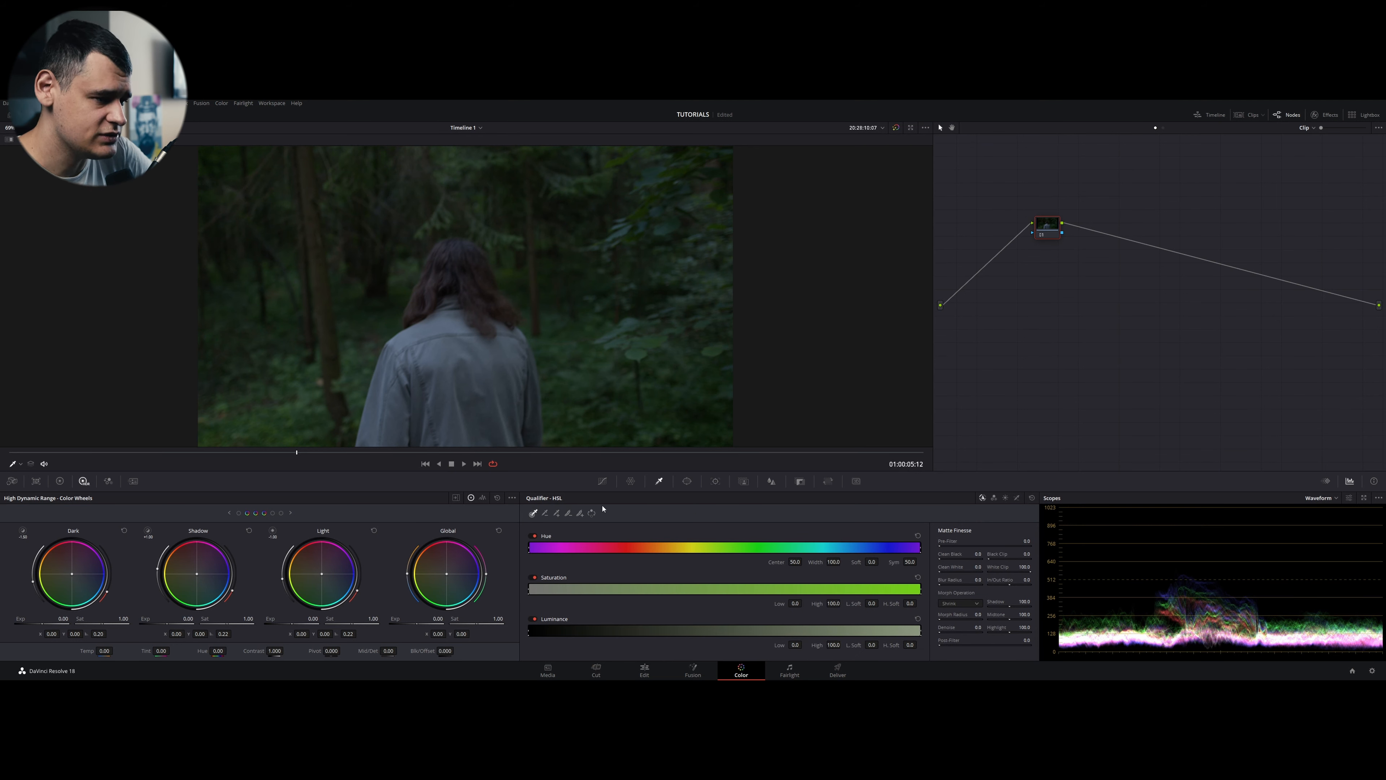
{"action": "left_click", "coordinate": [687, 480]}
{"action": "left_click", "coordinate": [659, 480]}
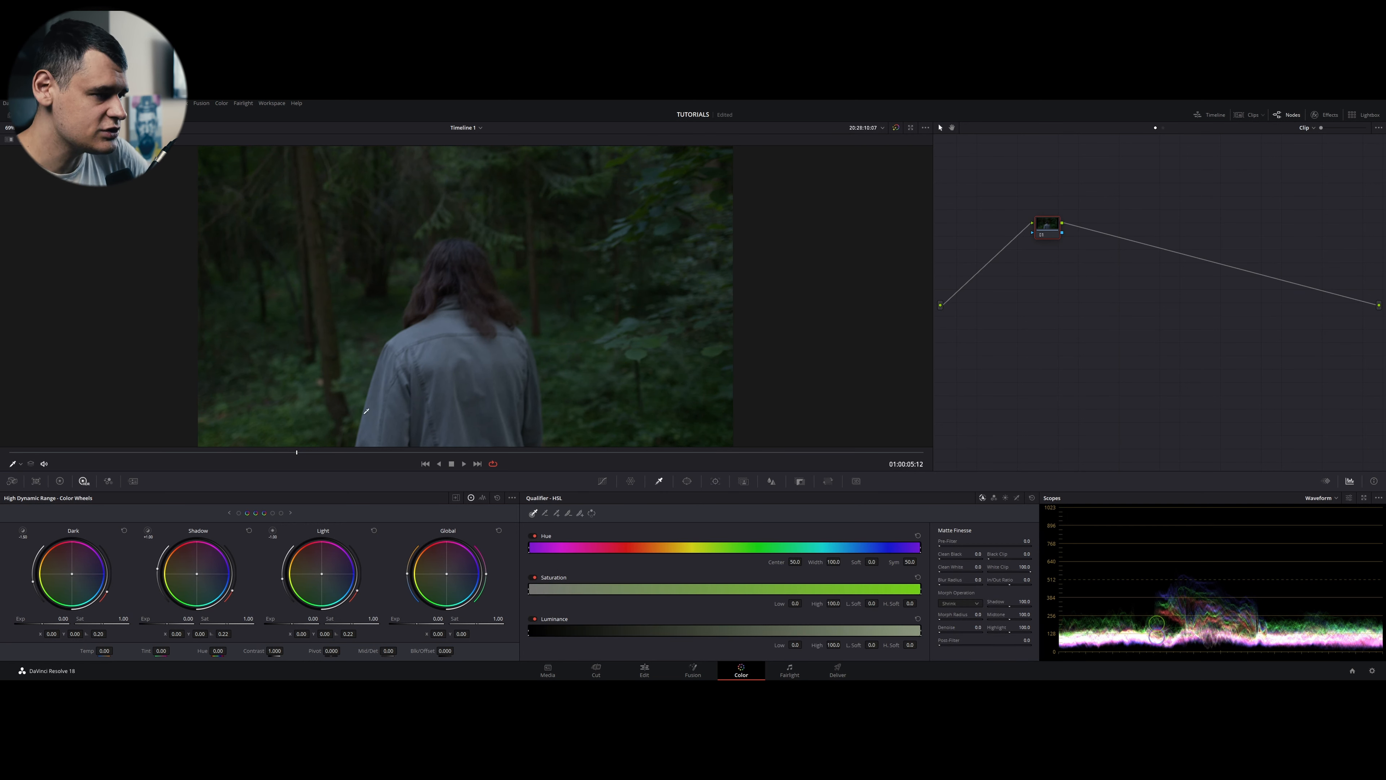
{"action": "key", "text": "Home"}
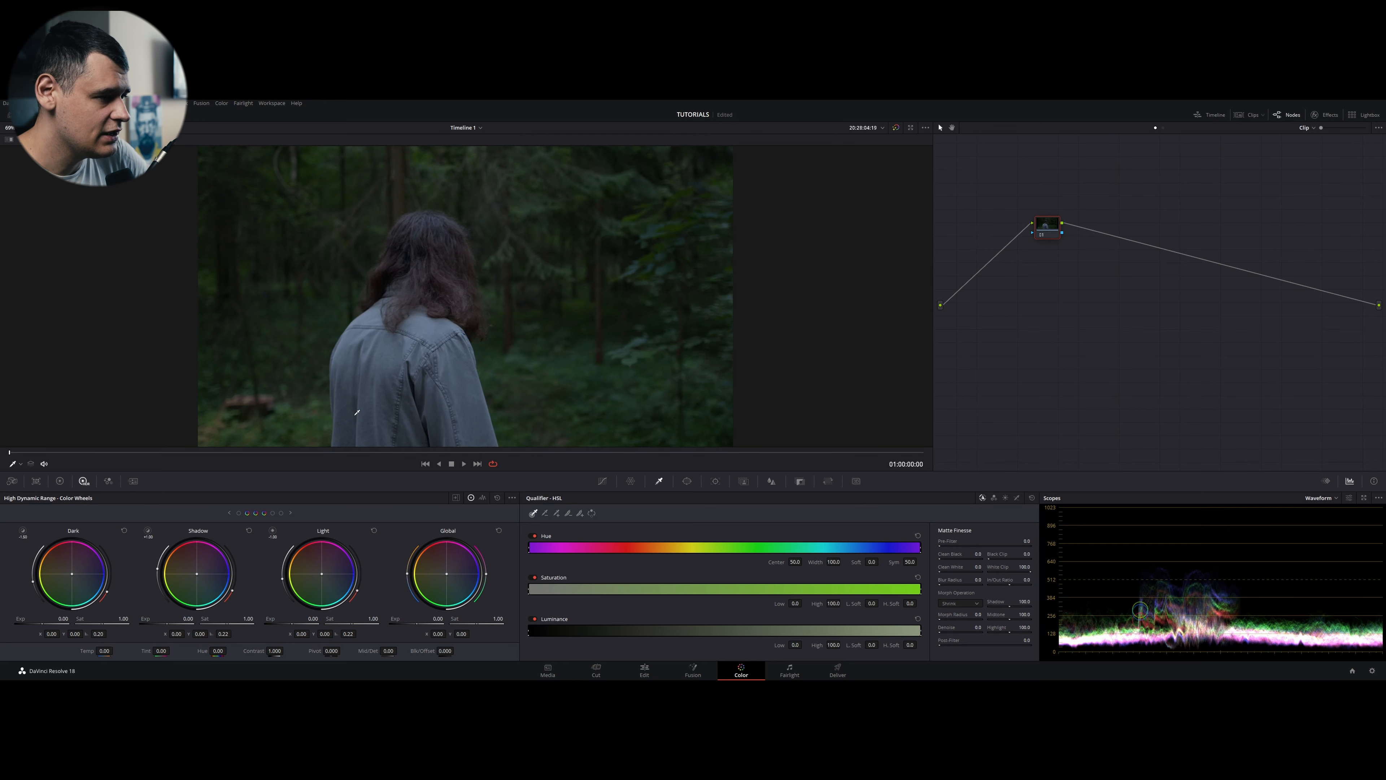
{"action": "left_click", "coordinate": [384, 356]}
{"action": "left_click_drag", "start_coordinate": [383, 355], "coordinate": [415, 440]}
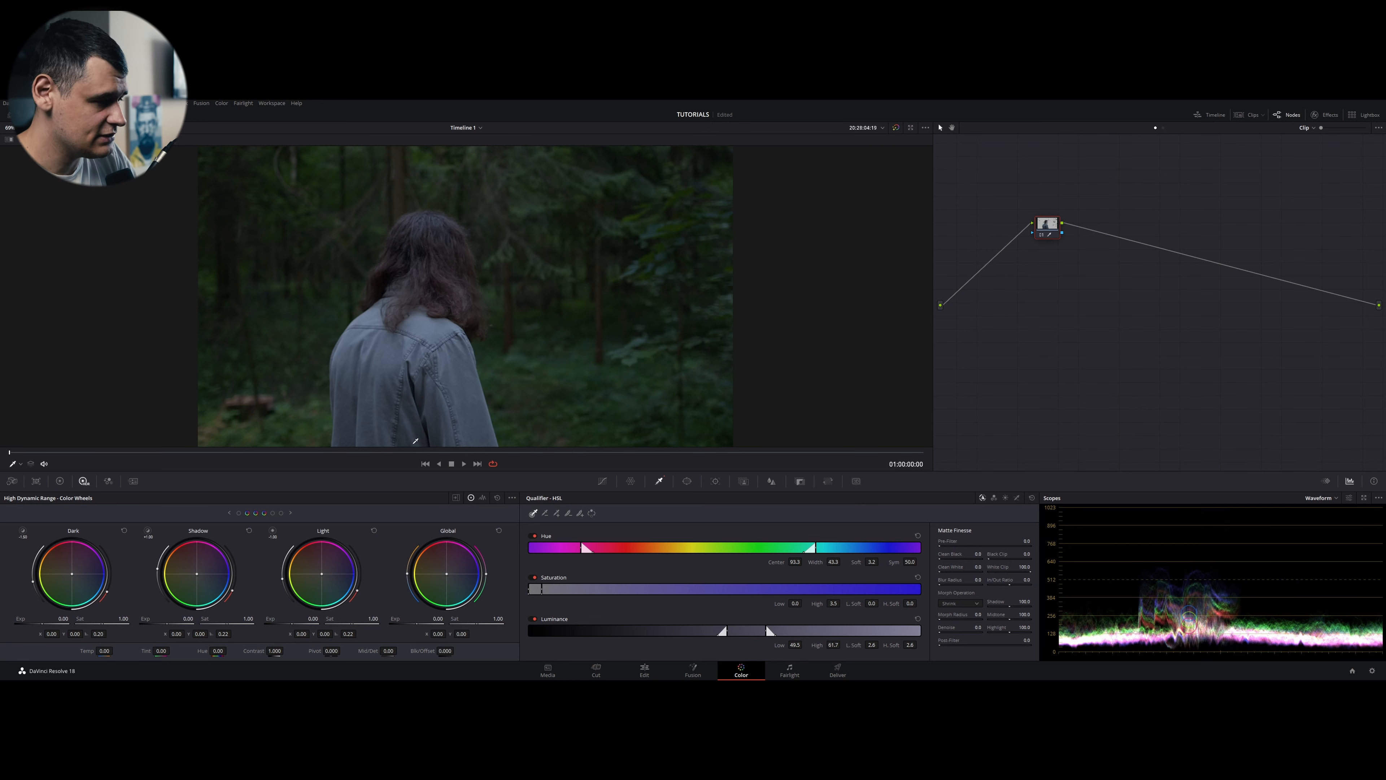
{"action": "key", "text": "shift+h"}
Refine the shirt qualification with a hue center of about 85, a width of about 22 and a pre-filter of about 20
{"action": "left_click_drag", "start_coordinate": [795, 562], "coordinate": [844, 561]}
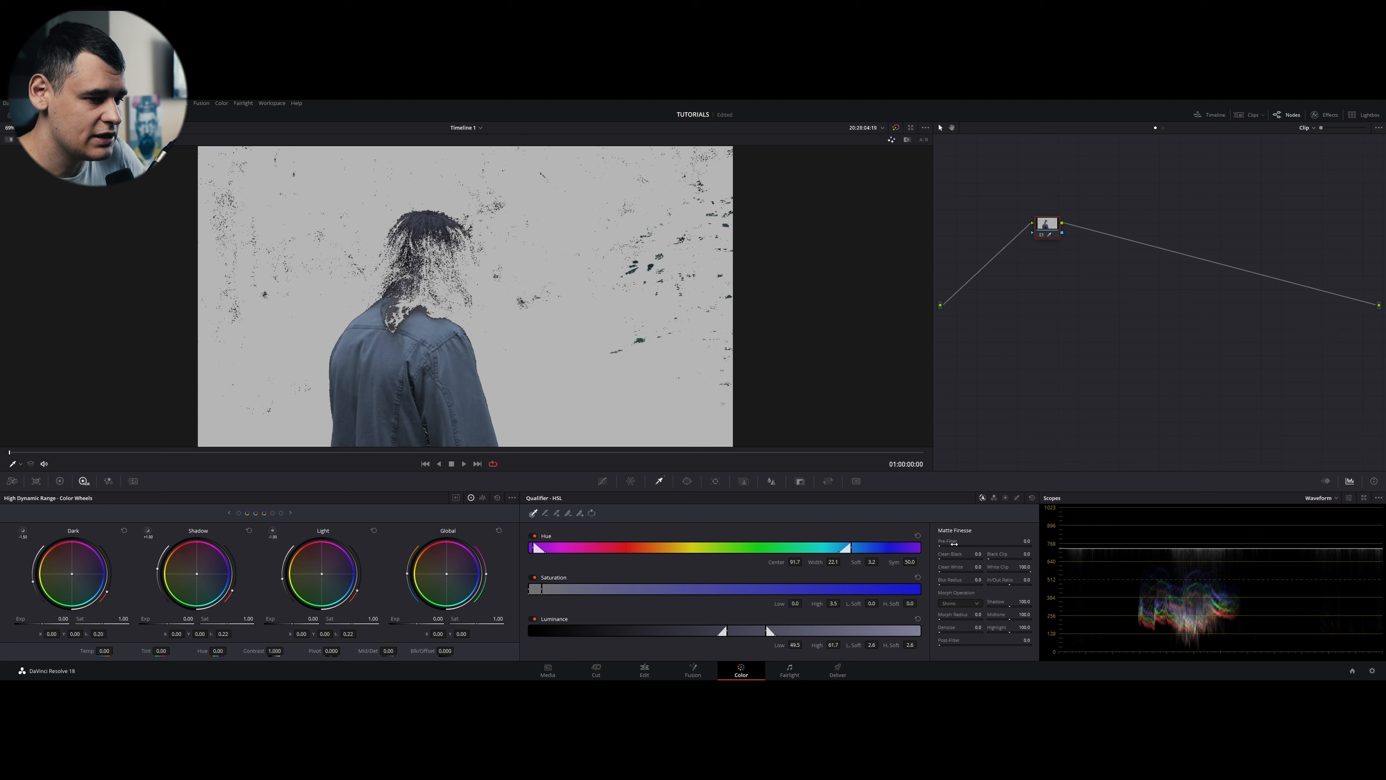
{"action": "left_click_drag", "start_coordinate": [954, 544], "coordinate": [961, 544]}
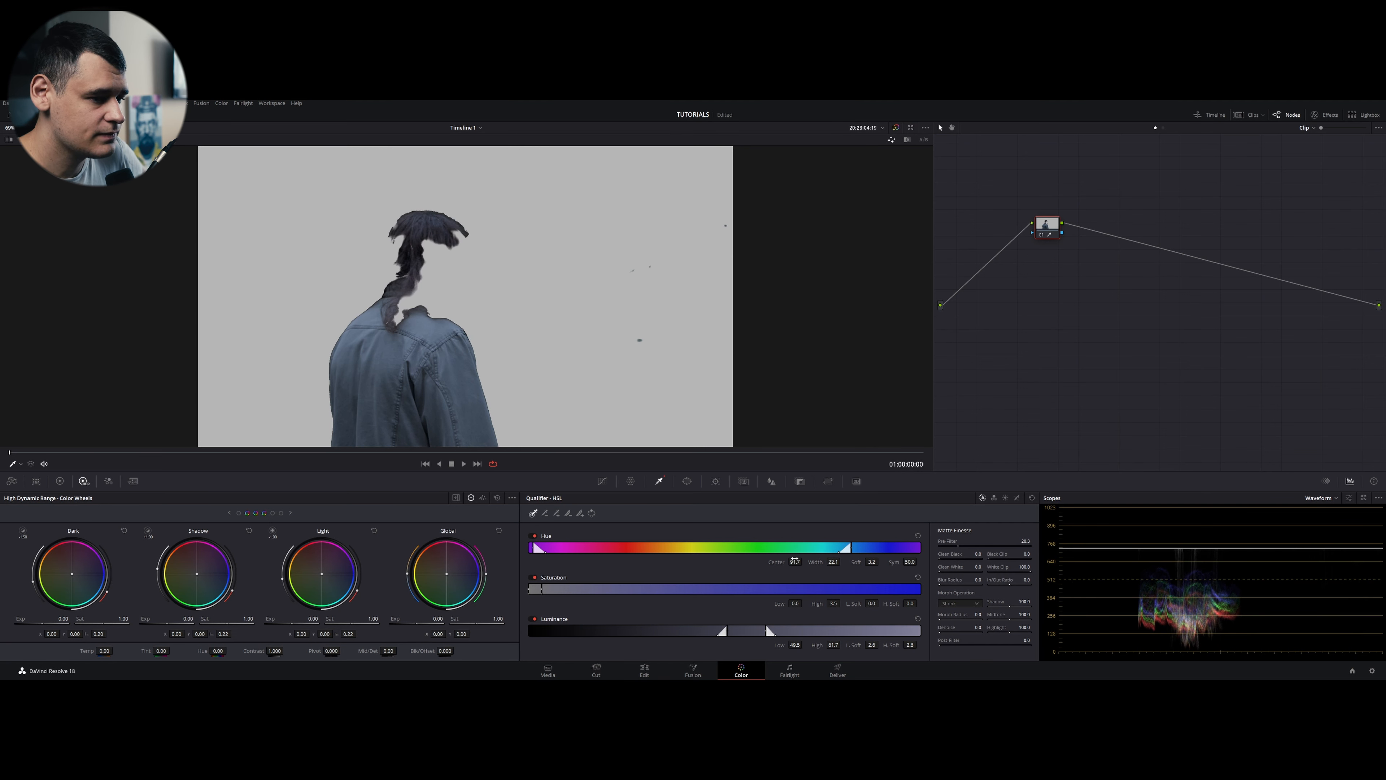
{"action": "left_click_drag", "start_coordinate": [795, 563], "coordinate": [804, 562]}
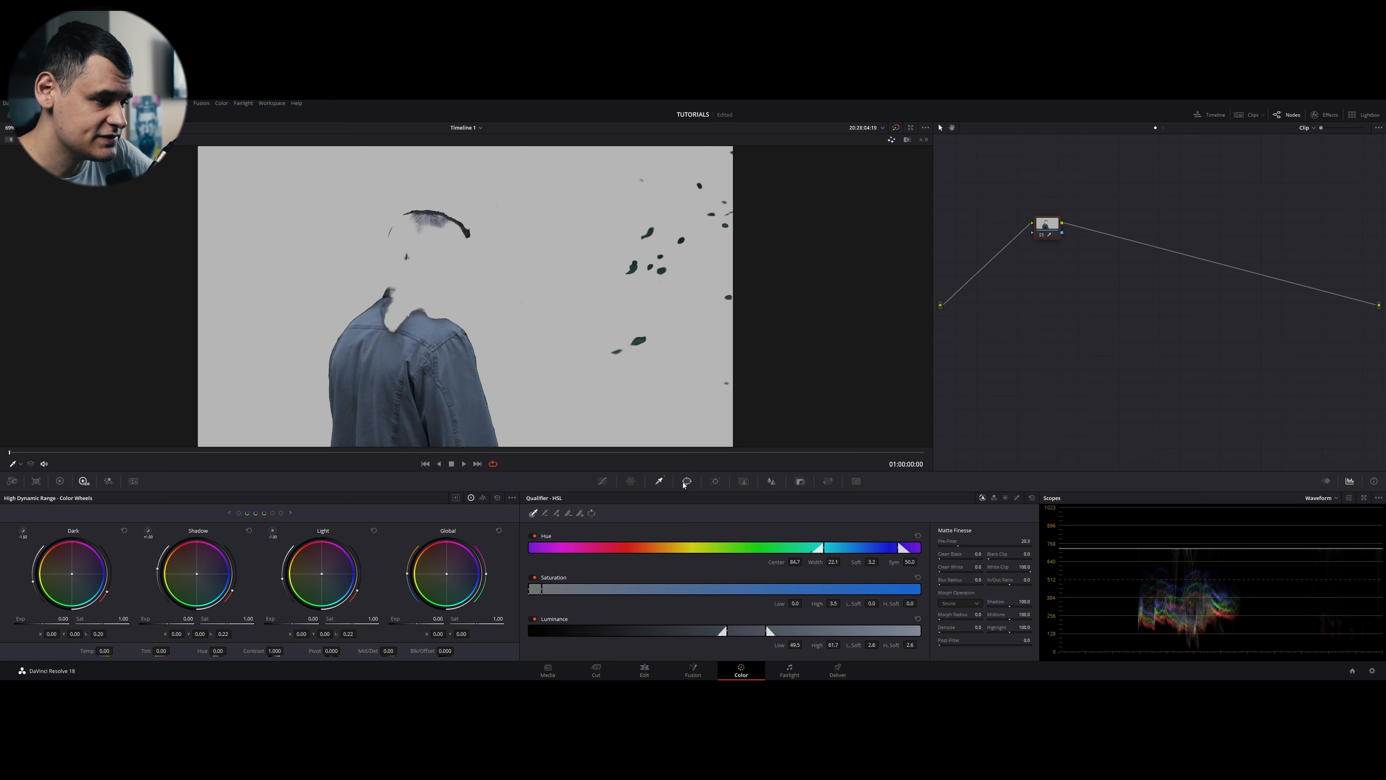
Limit the qualified area with a slightly enlarged circular window around the shirt, and turn off the highlight view
{"action": "left_click", "coordinate": [688, 481]}
{"action": "left_click", "coordinate": [537, 554]}
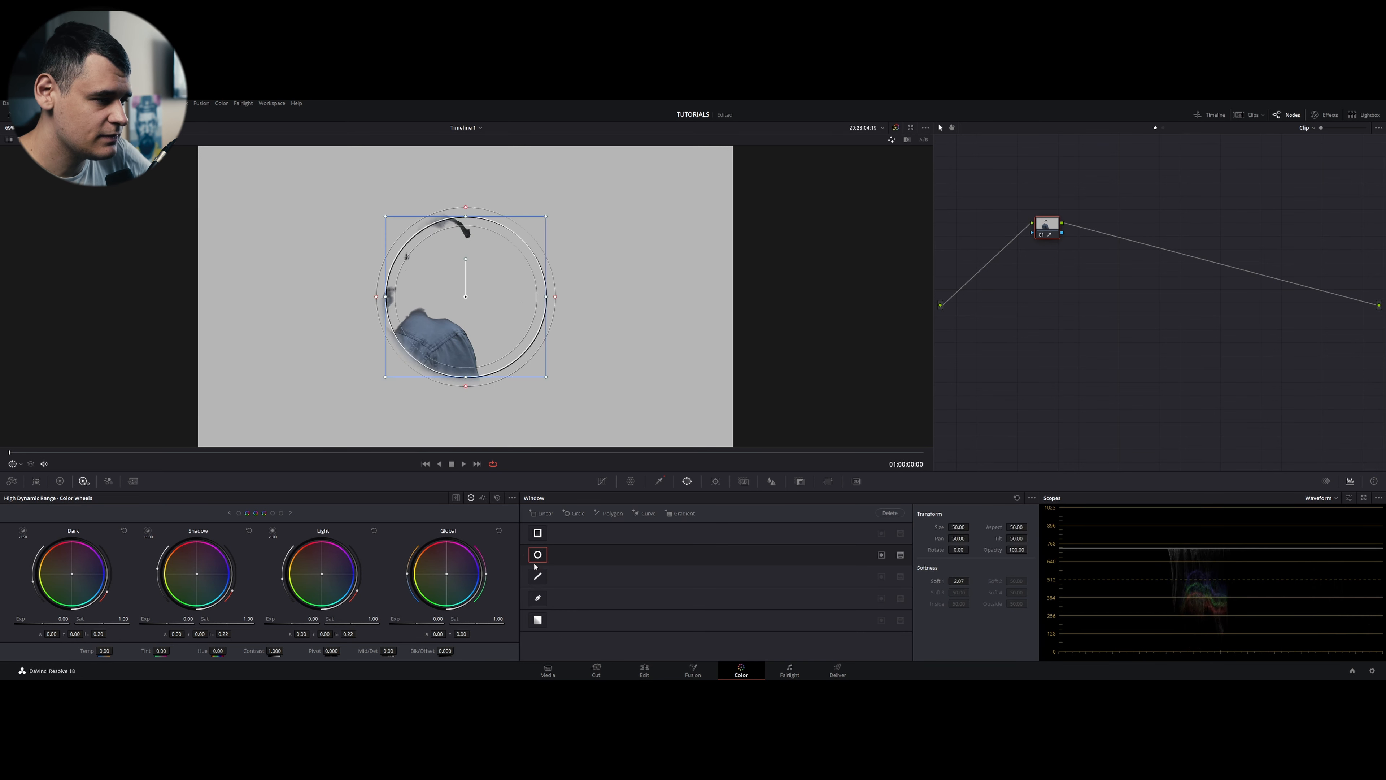
{"action": "left_click_drag", "start_coordinate": [460, 311], "coordinate": [393, 378]}
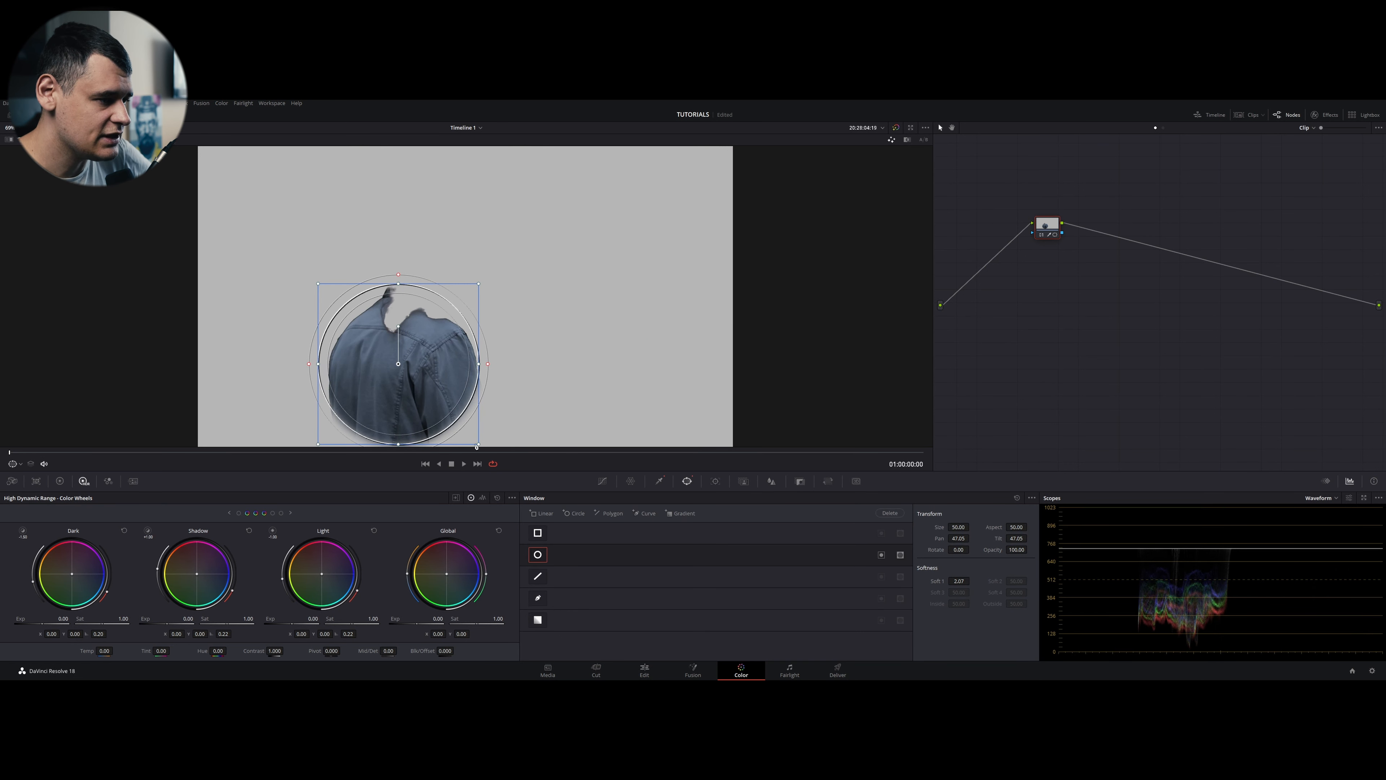
{"action": "left_click_drag", "start_coordinate": [476, 446], "coordinate": [499, 442]}
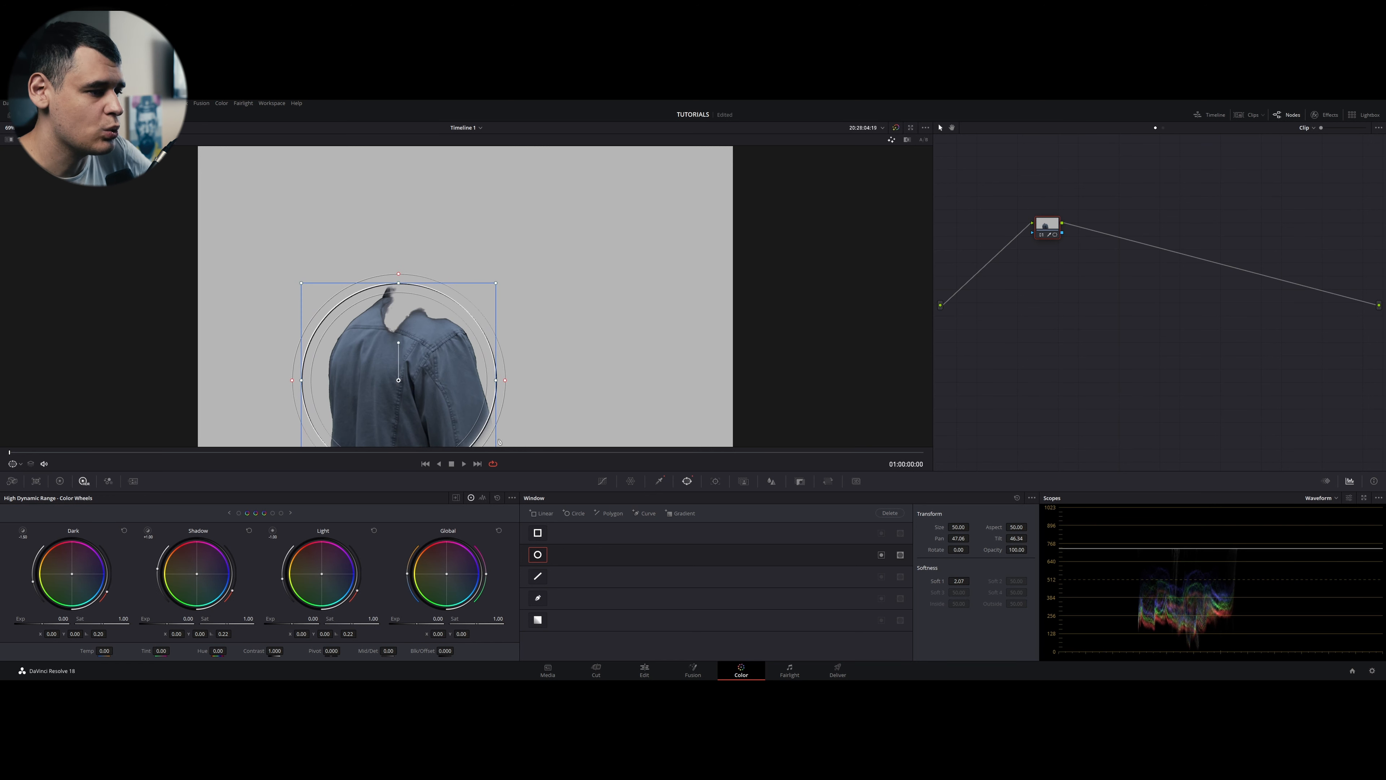
{"action": "left_click", "coordinate": [716, 481]}
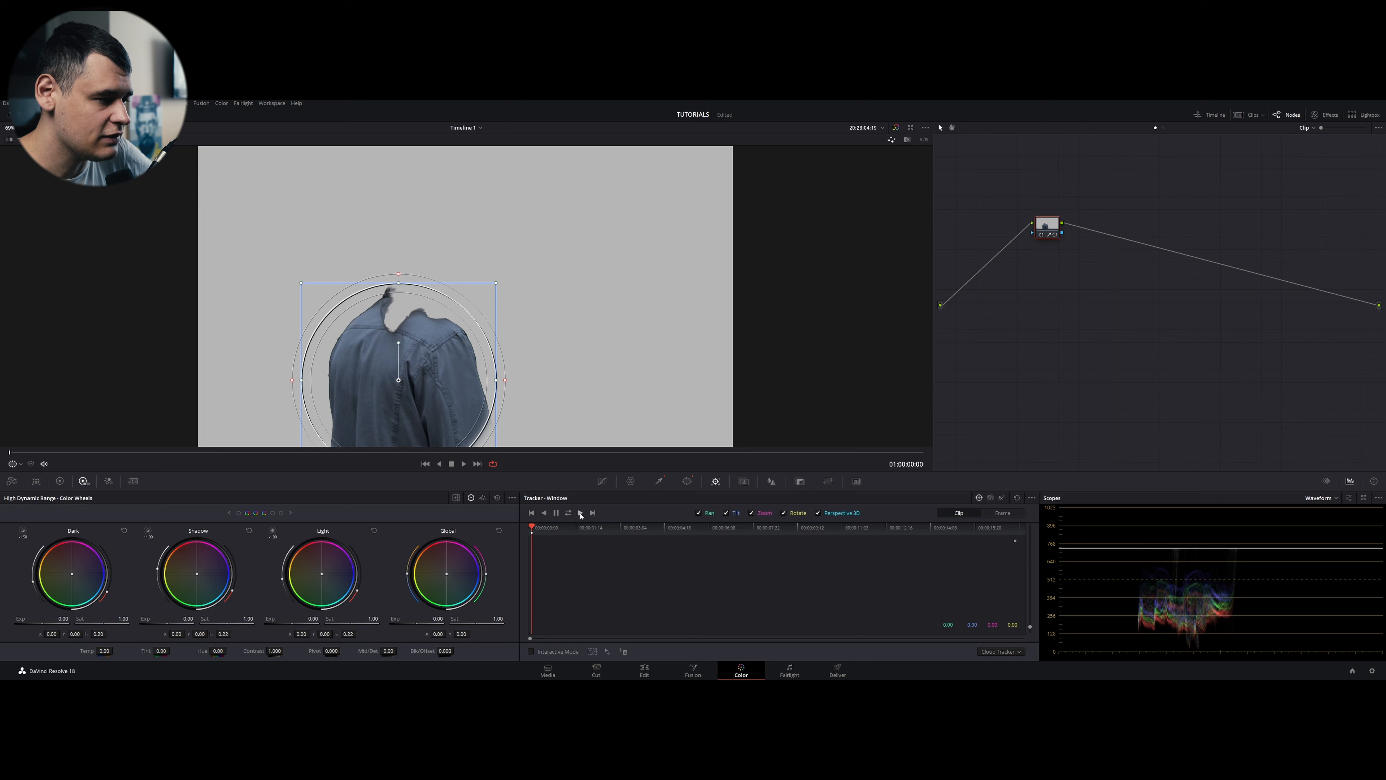
{"action": "left_click", "coordinate": [603, 480]}
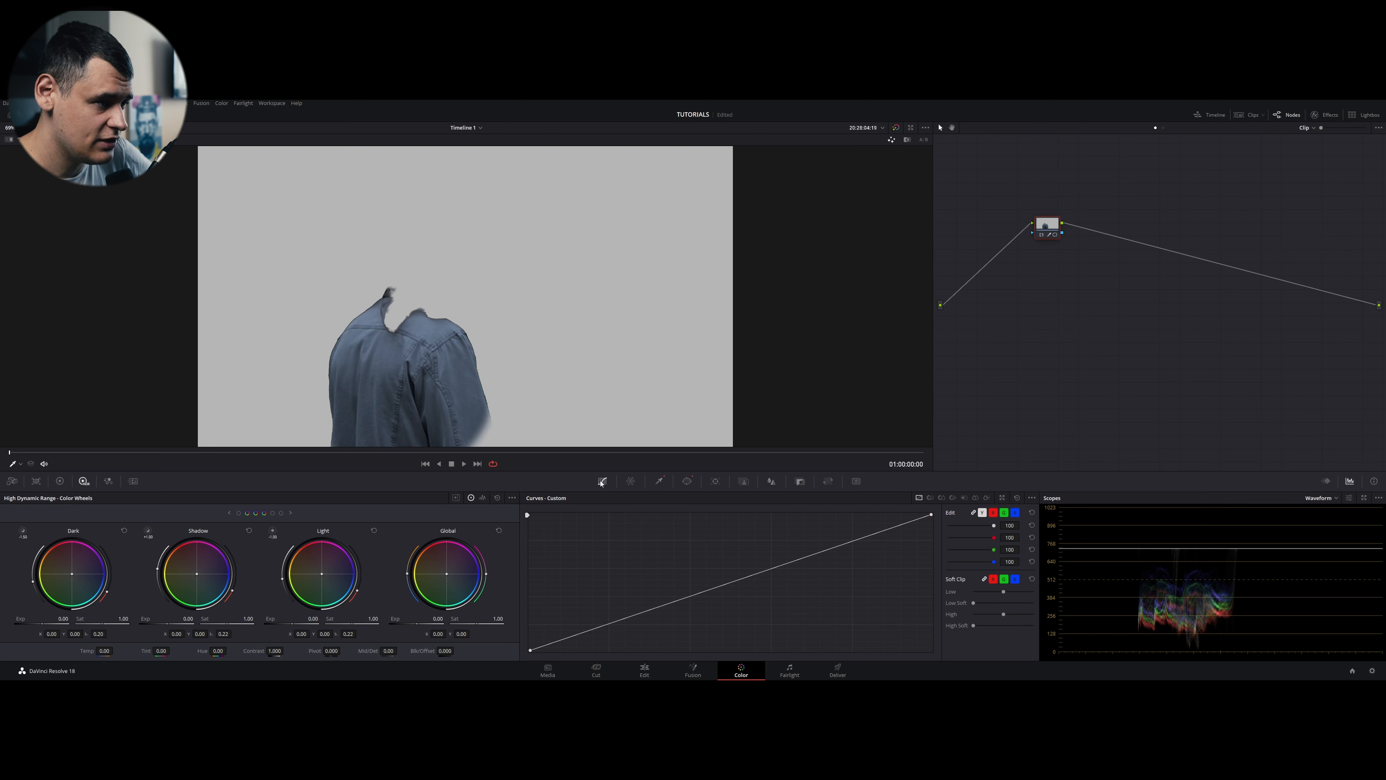
{"action": "key", "text": "shift+h"}
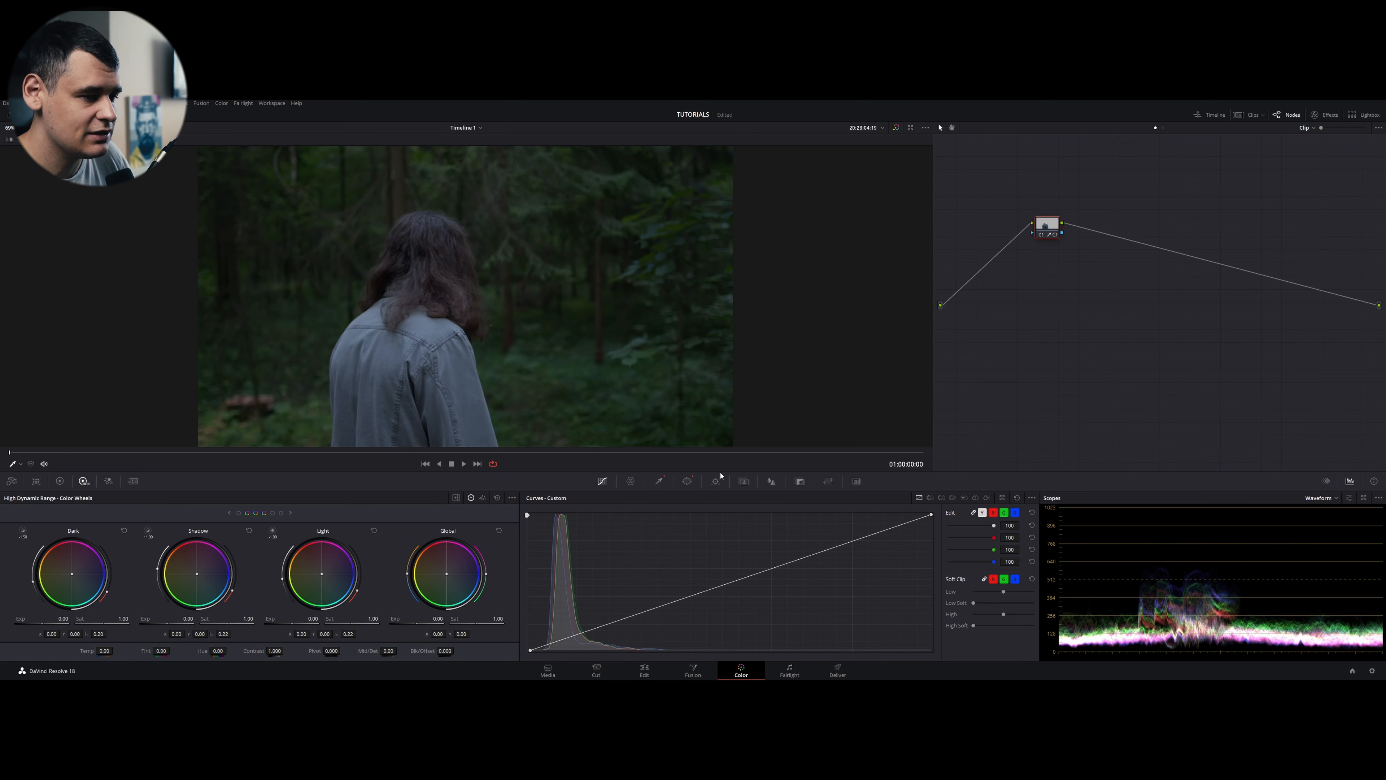
Turn off the Magic Mask overlay and reset the node's grade to clear the qualifier and window
{"action": "left_click", "coordinate": [743, 481]}
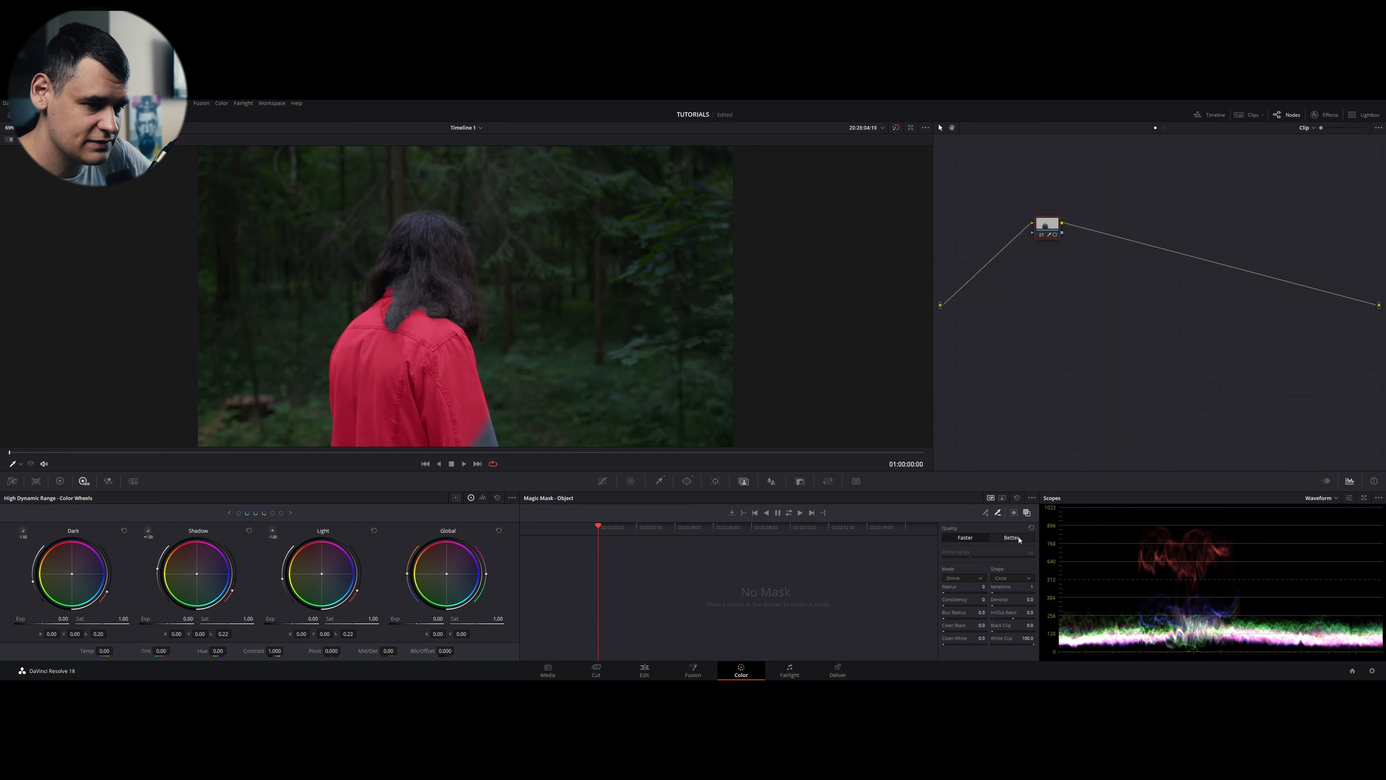
{"action": "left_click", "coordinate": [1027, 512]}
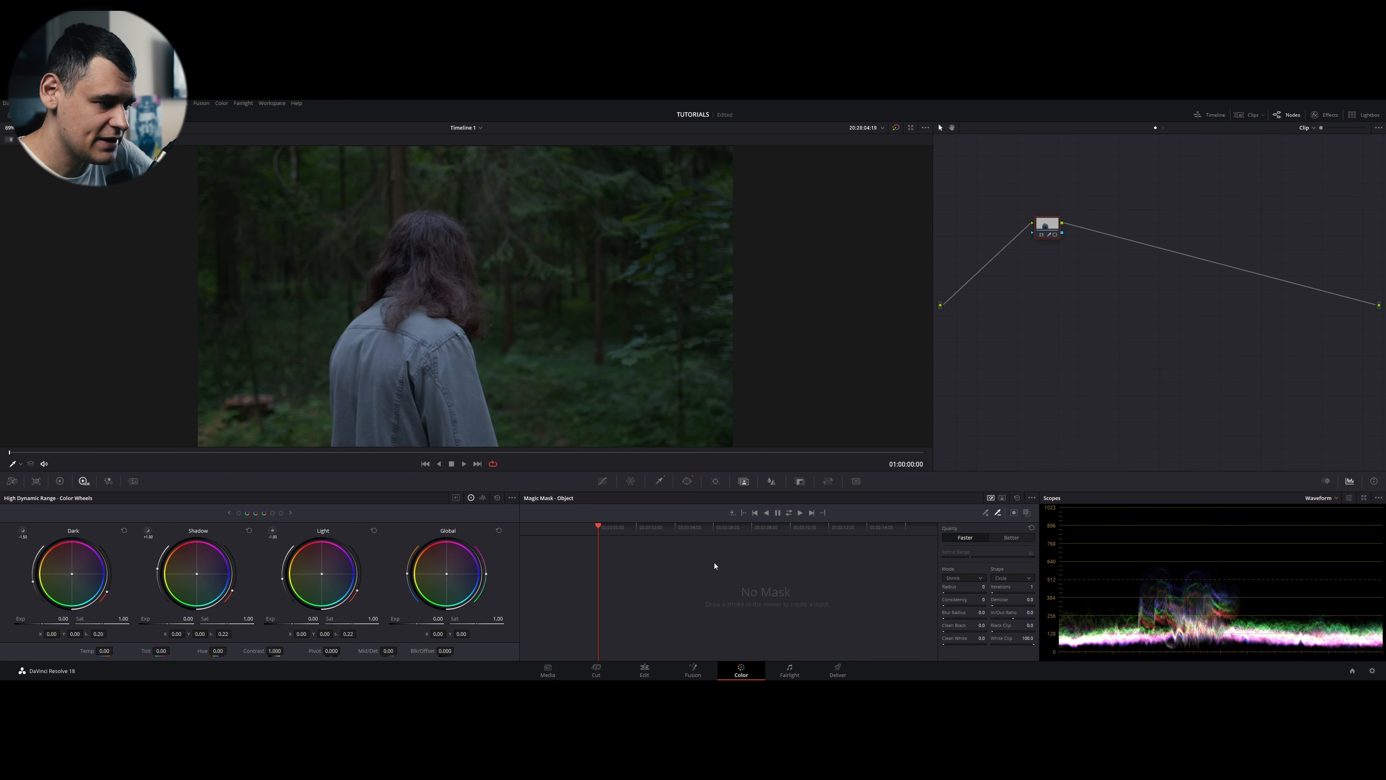
{"action": "right_click", "coordinate": [1051, 228]}
{"action": "left_click", "coordinate": [1063, 234]}
{"action": "right_click", "coordinate": [1045, 226]}
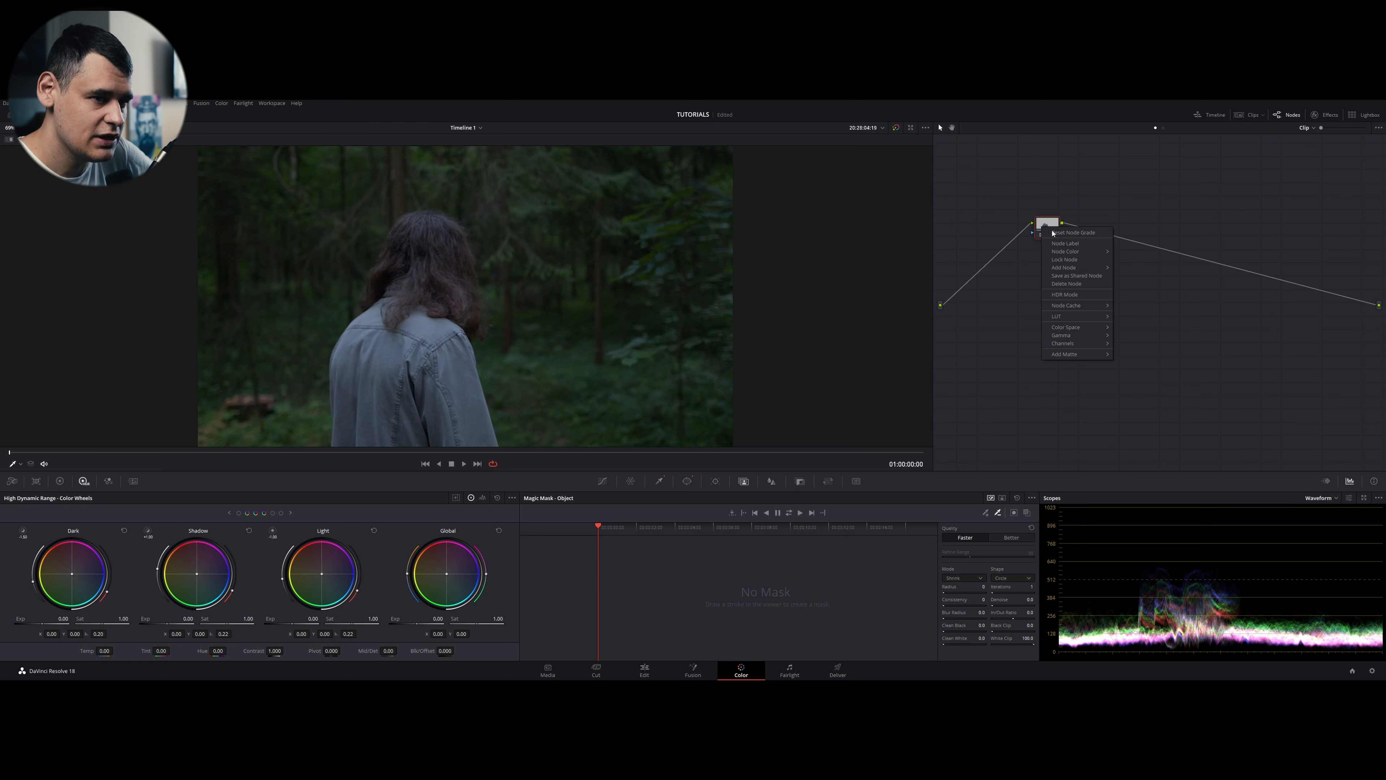
{"action": "left_click", "coordinate": [1065, 234]}
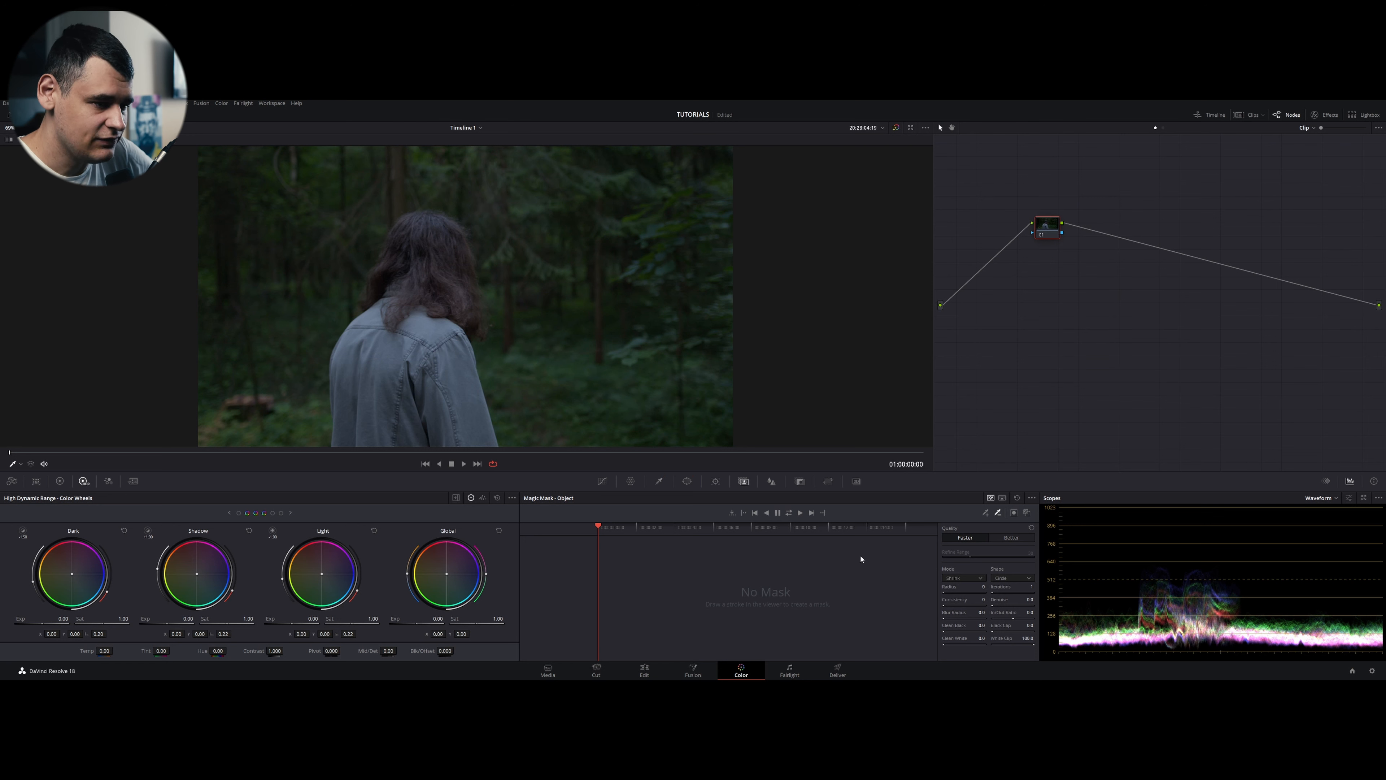